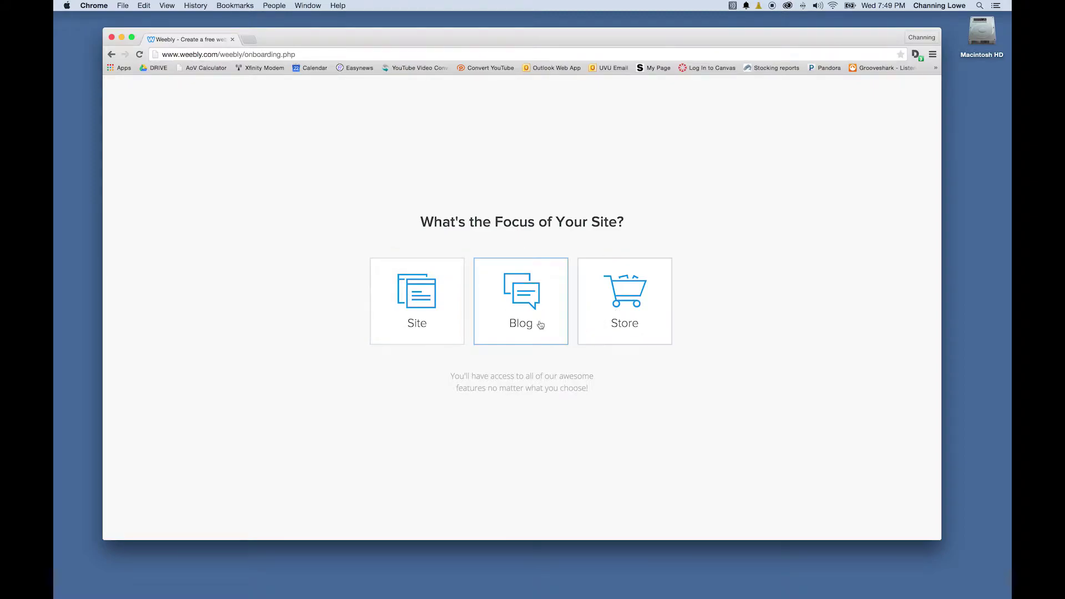
# Choose Site as the focus of the new Weebly site
pyautogui.click(435, 301)
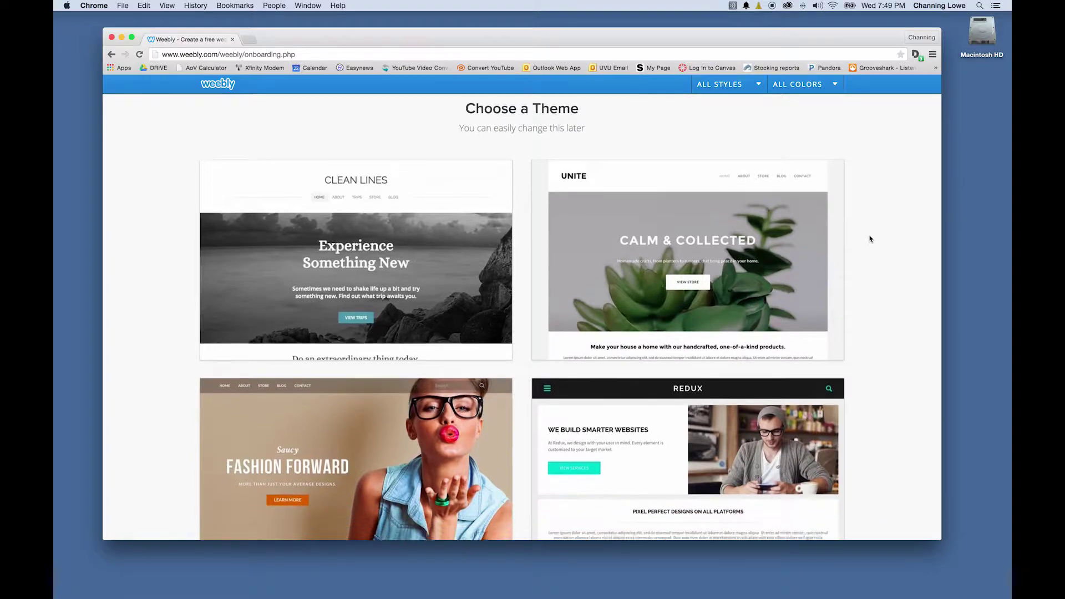
# Browse the theme gallery down to Birdseye, then select 20150224_154913.jpg in the WEEBLY folder
pyautogui.scroll(-6, 870, 239)
pyautogui.scroll(-5, 870, 239)
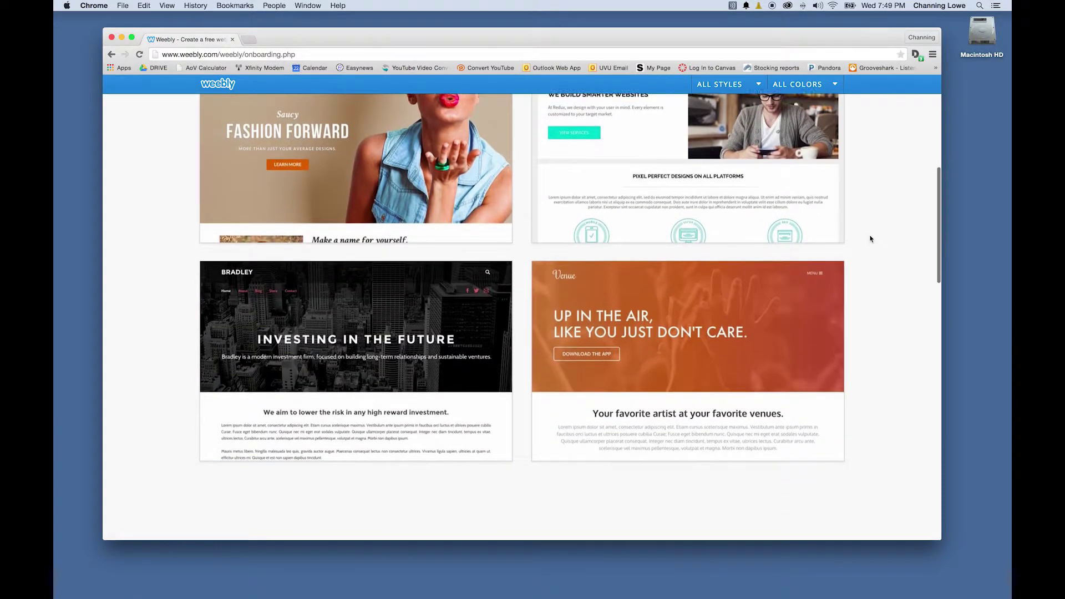
pyautogui.scroll(-5, 870, 239)
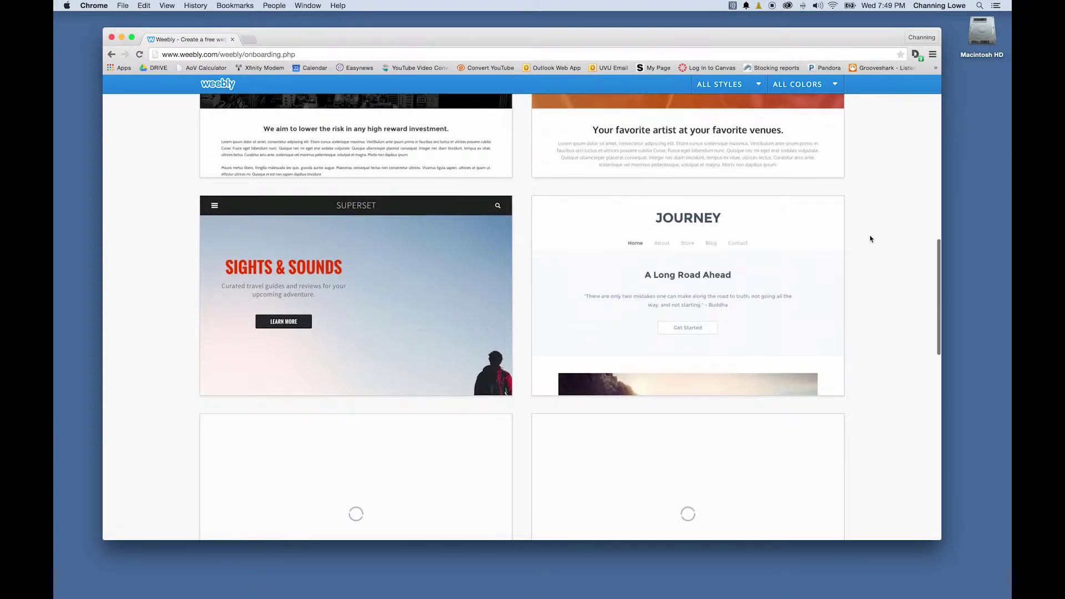
pyautogui.scroll(-4, 870, 239)
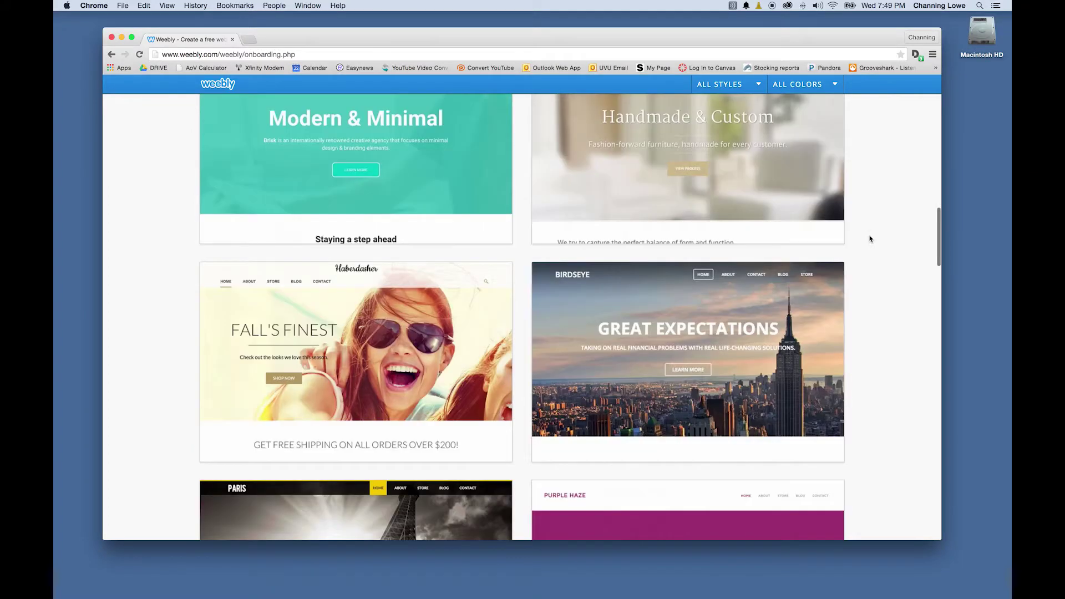
pyautogui.scroll(-1, 870, 239)
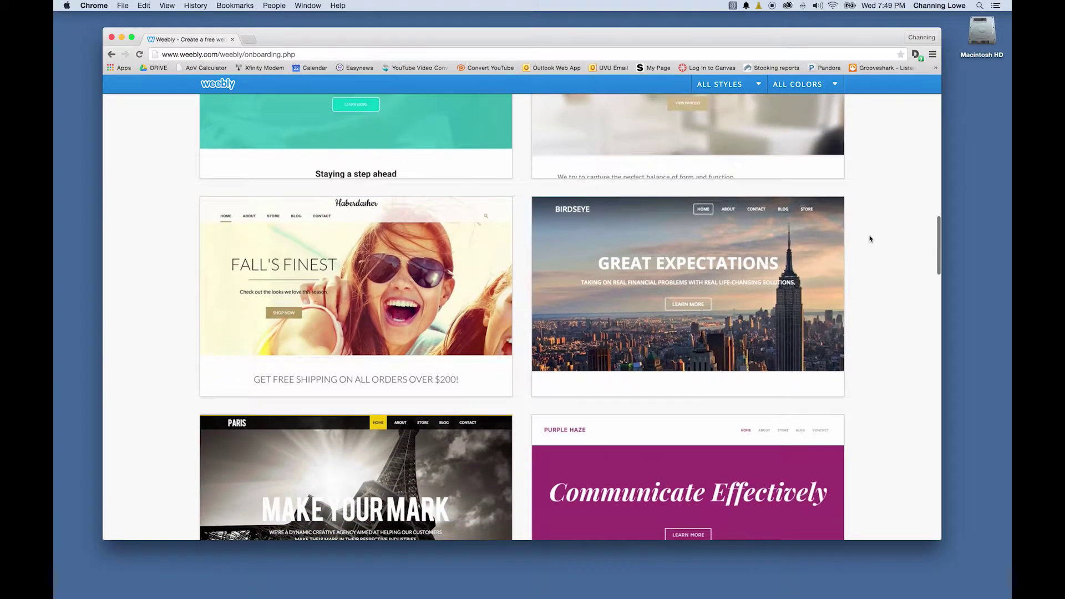
pyautogui.scroll(1, 868, 238)
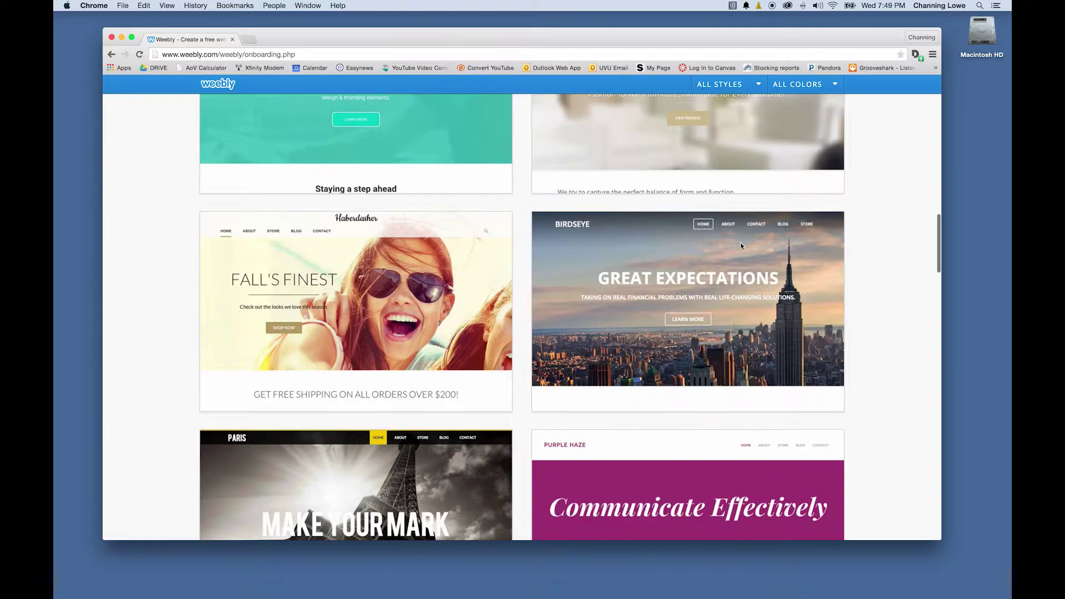
pyautogui.moveTo(743, 250)
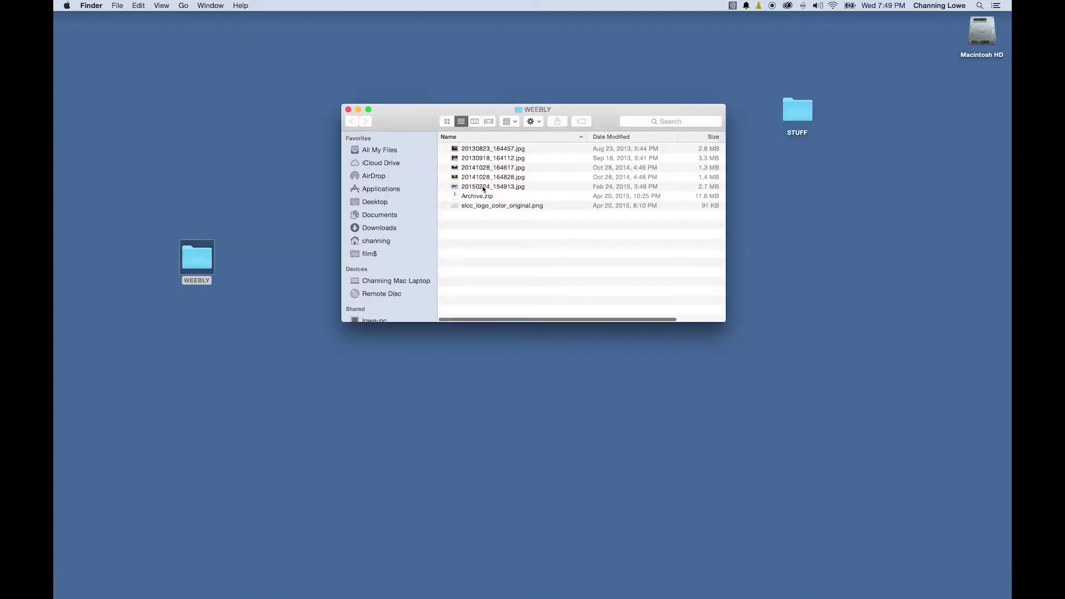
pyautogui.click(483, 187)
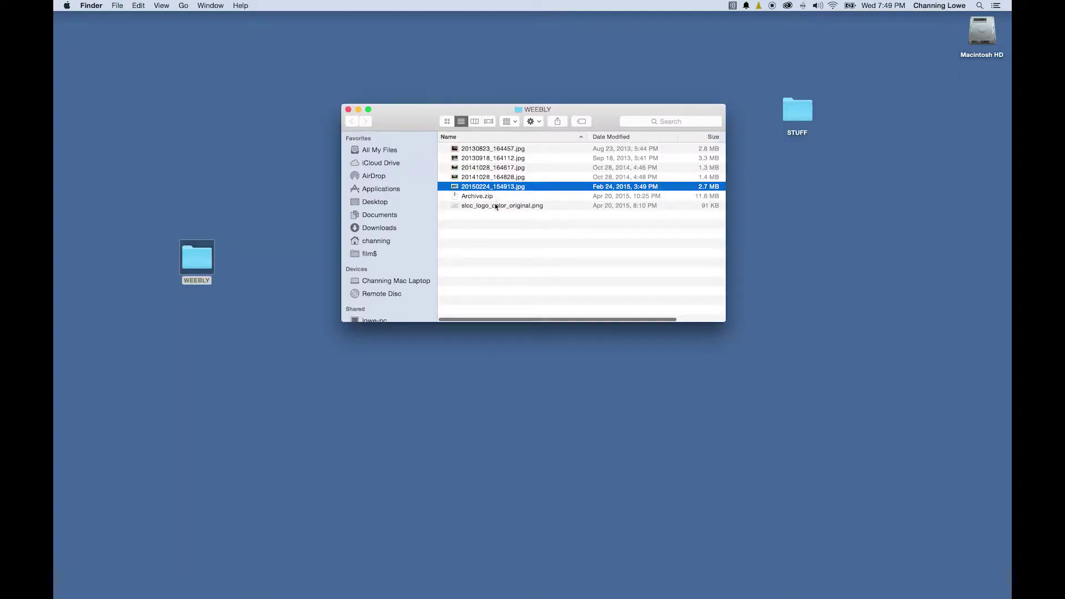
# Quick Look through the WEEBLY production photos, from 20150224_154913.jpg up to 20130823_164457.jpg
pyautogui.press('space')
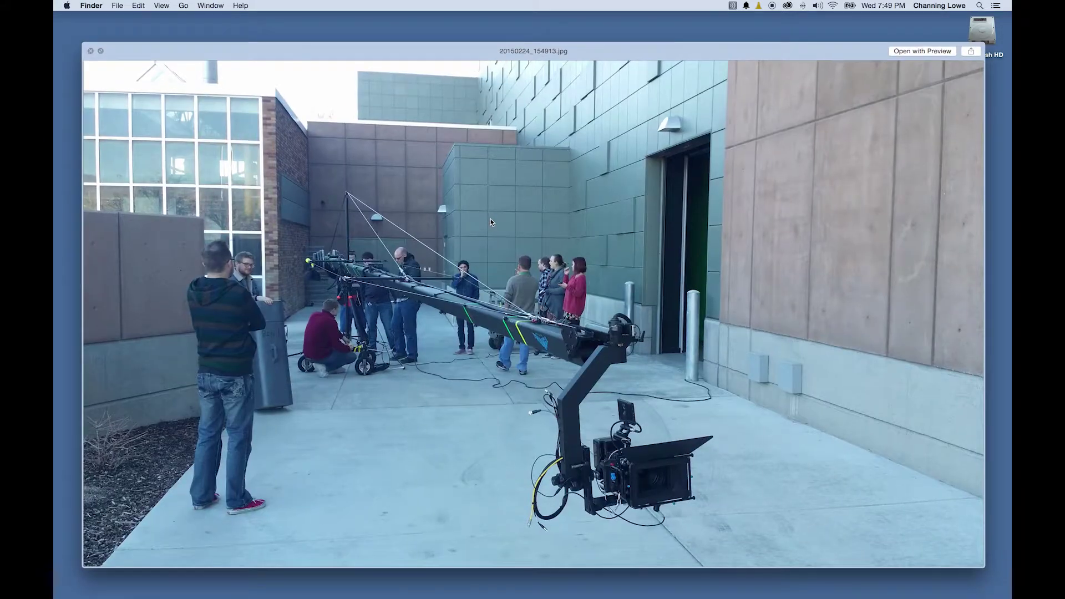
pyautogui.press('Up')
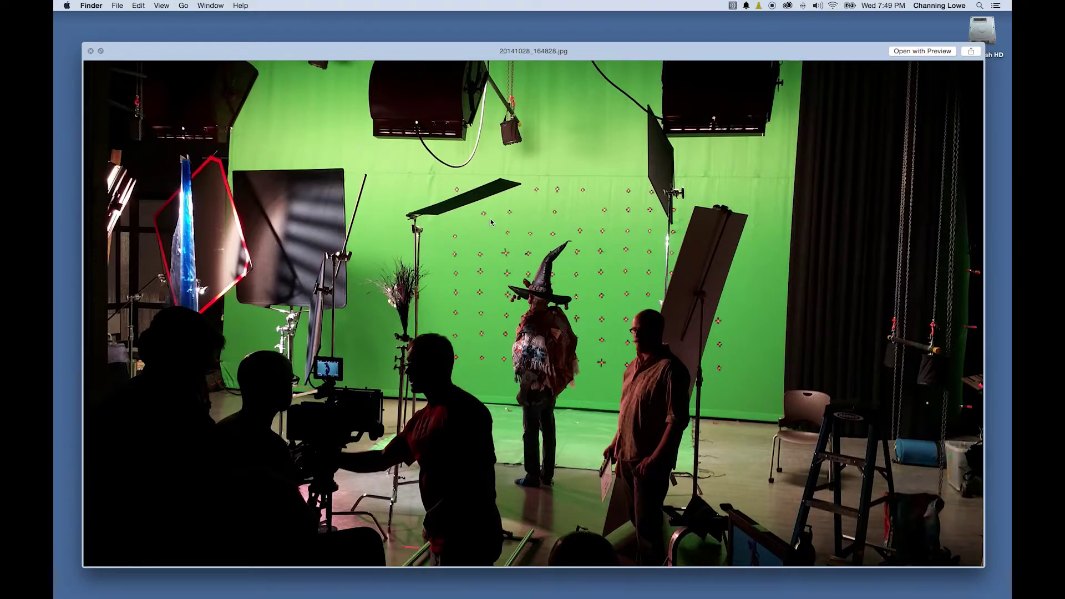
pyautogui.press('Up')
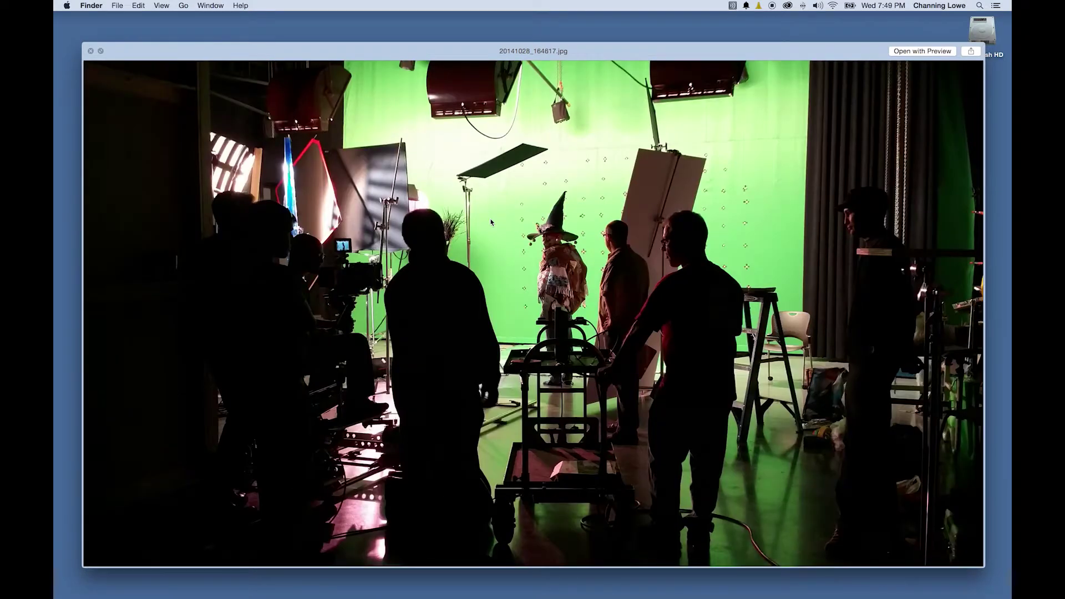
pyautogui.press('Up')
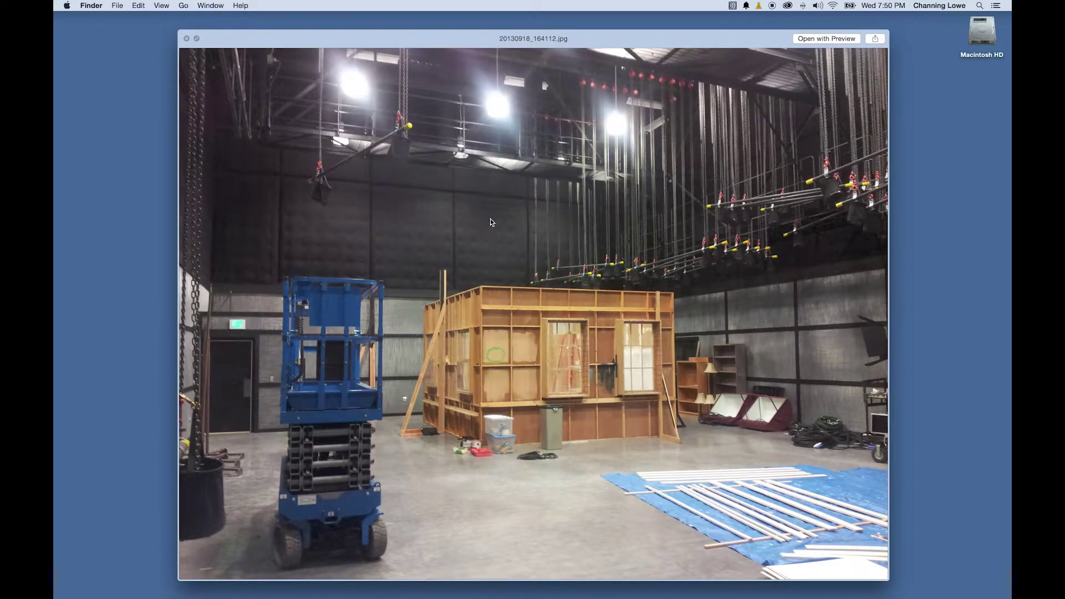
pyautogui.press('Up')
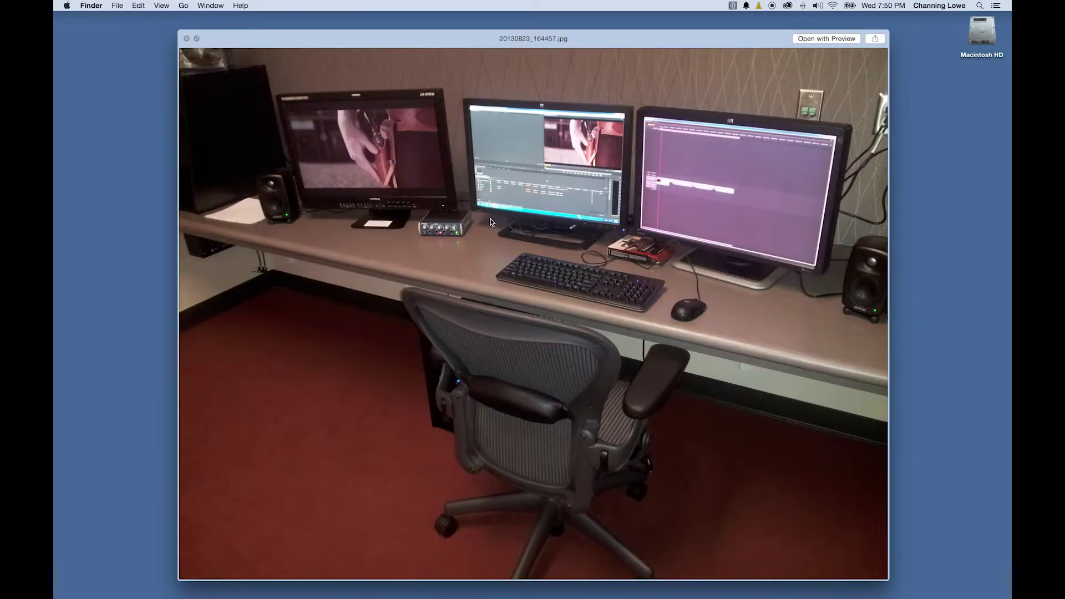
pyautogui.press('space')
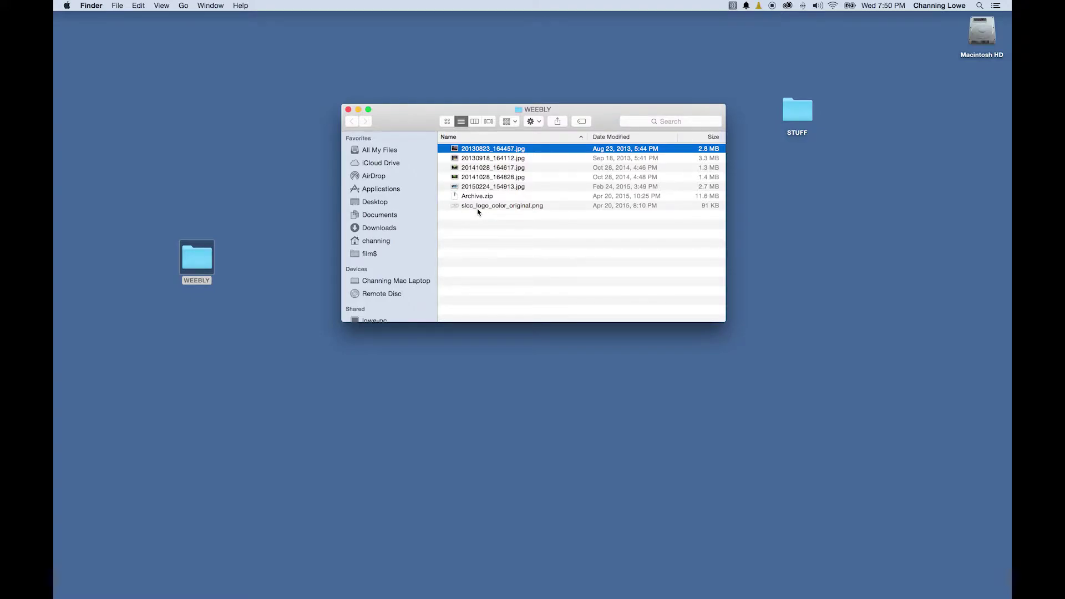
# Re-check 20130823_164457.jpg, then open the crane photo in Photoshop CC and enlarge the window
pyautogui.keyDown('shift'); pyautogui.click(488, 188); pyautogui.keyUp('shift')
pyautogui.click(497, 228)
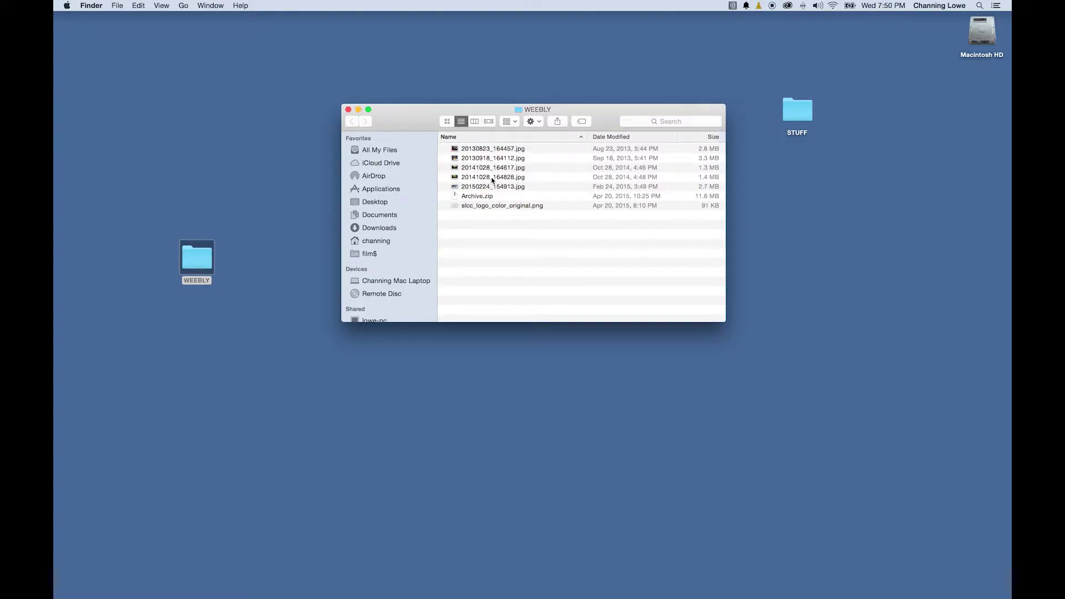
pyautogui.click(488, 149)
pyautogui.press('space')
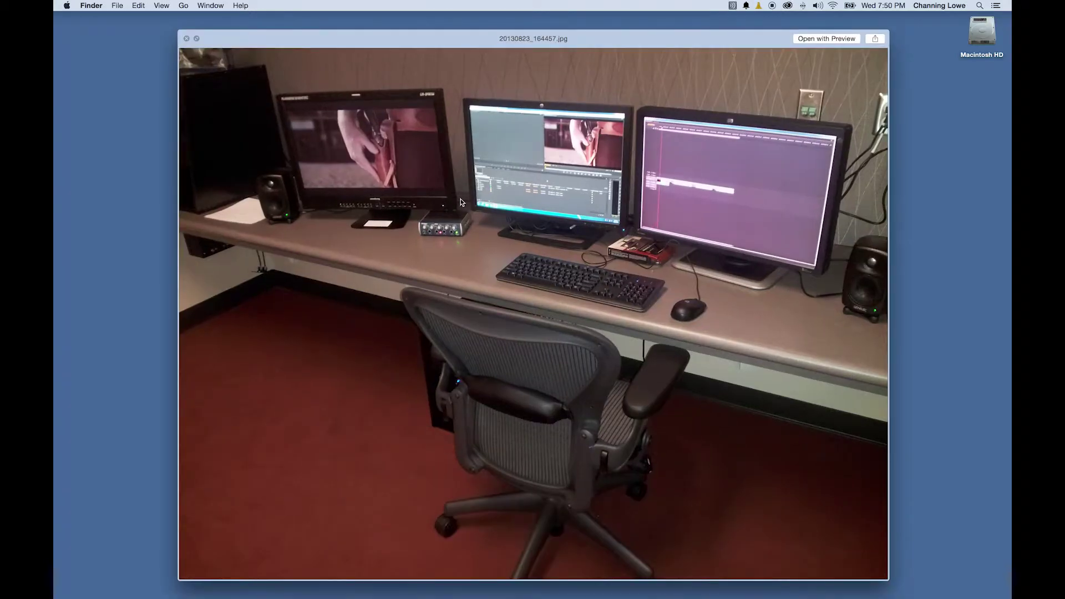
pyautogui.press('space')
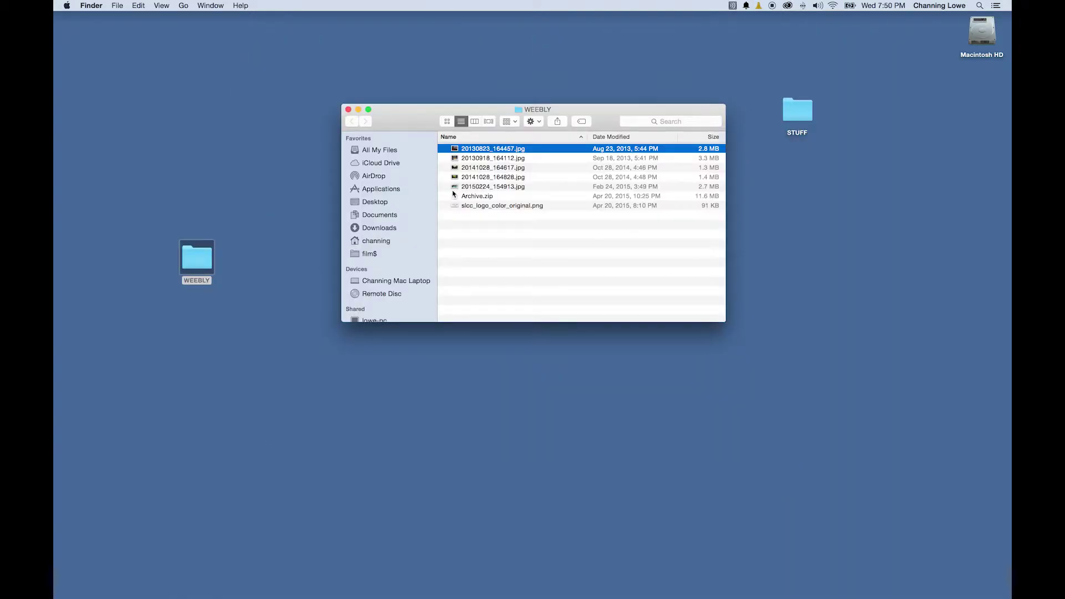
pyautogui.rightClick(459, 151)
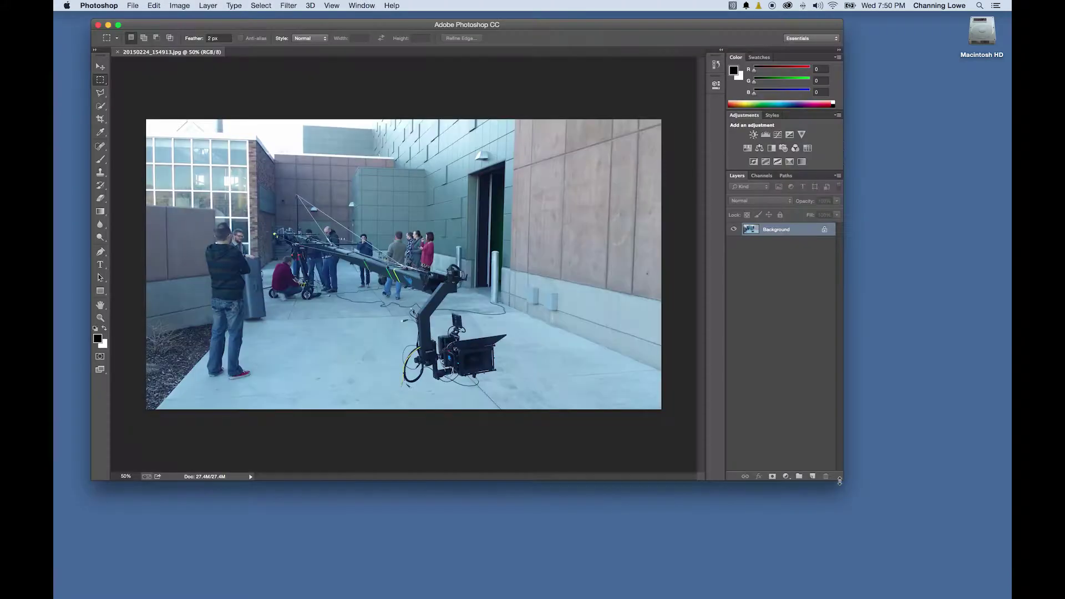
pyautogui.moveTo(839, 480); pyautogui.dragTo(908, 534)
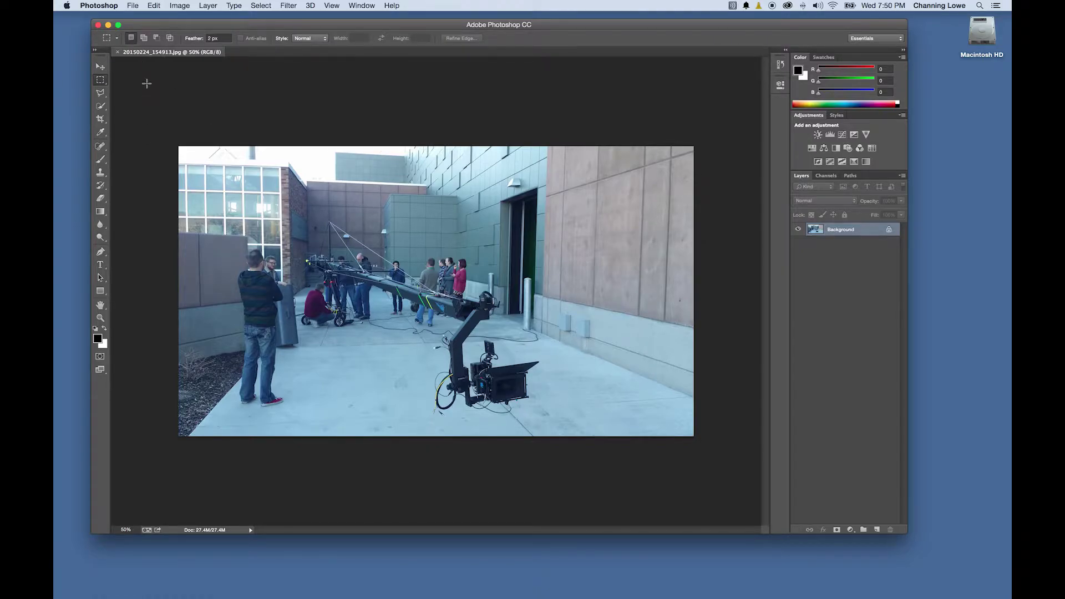
# Apply Auto Tone, Auto Contrast and Auto Color to the crane photo, then start a new layer
pyautogui.click(179, 5)
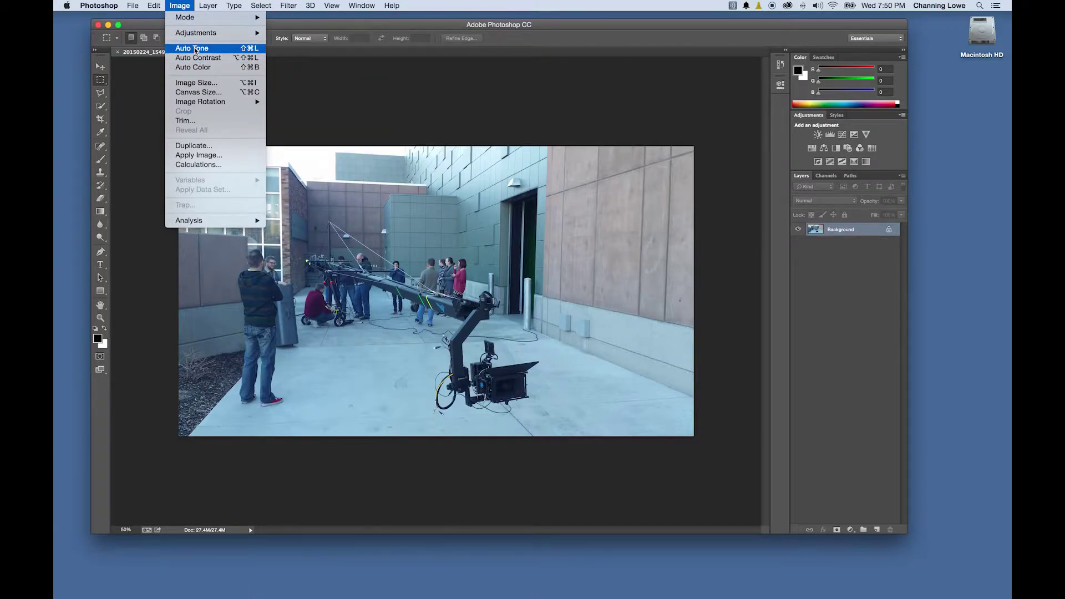
pyautogui.click(194, 49)
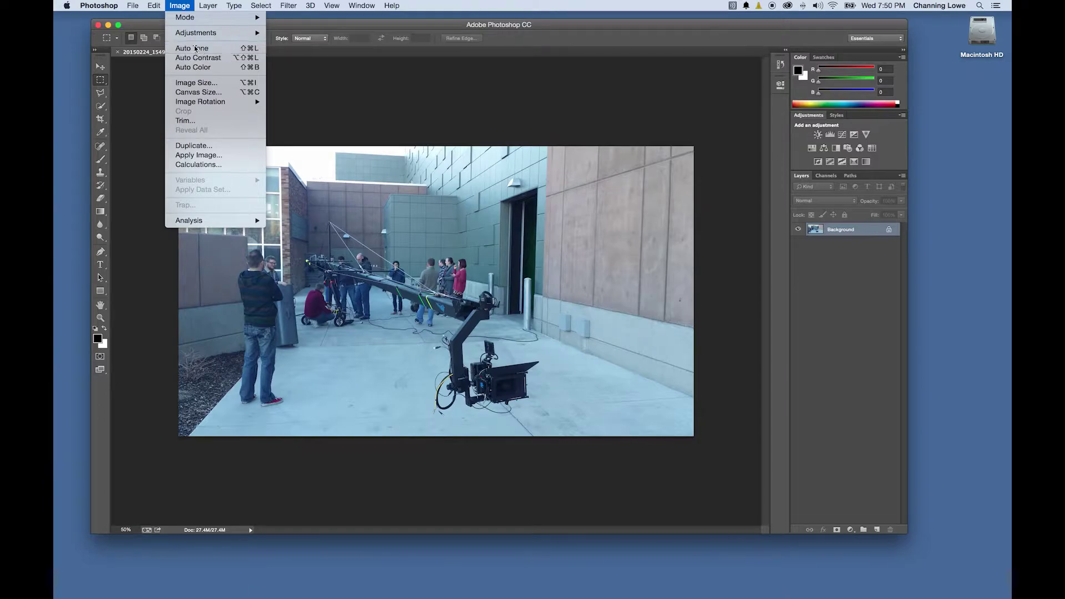
pyautogui.click(179, 6)
pyautogui.click(188, 58)
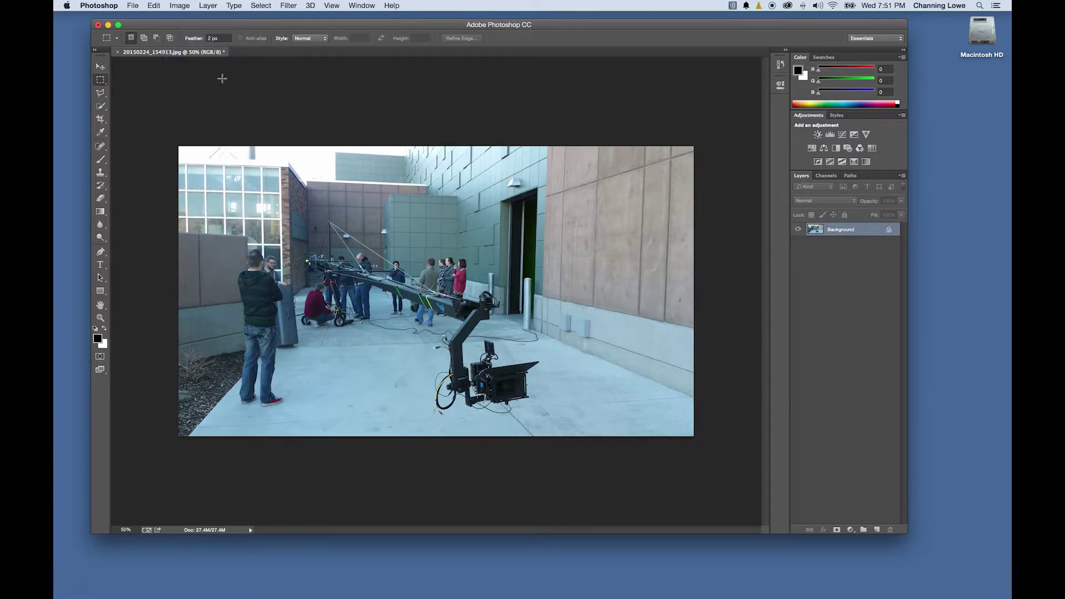
pyautogui.click(209, 7)
pyautogui.moveTo(179, 6)
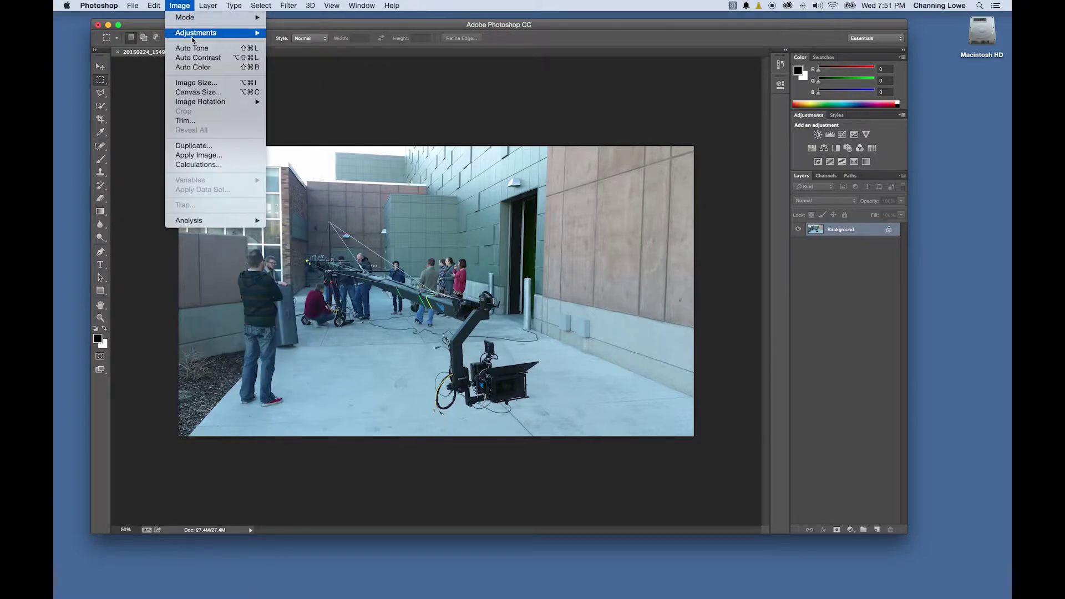
pyautogui.click(204, 68)
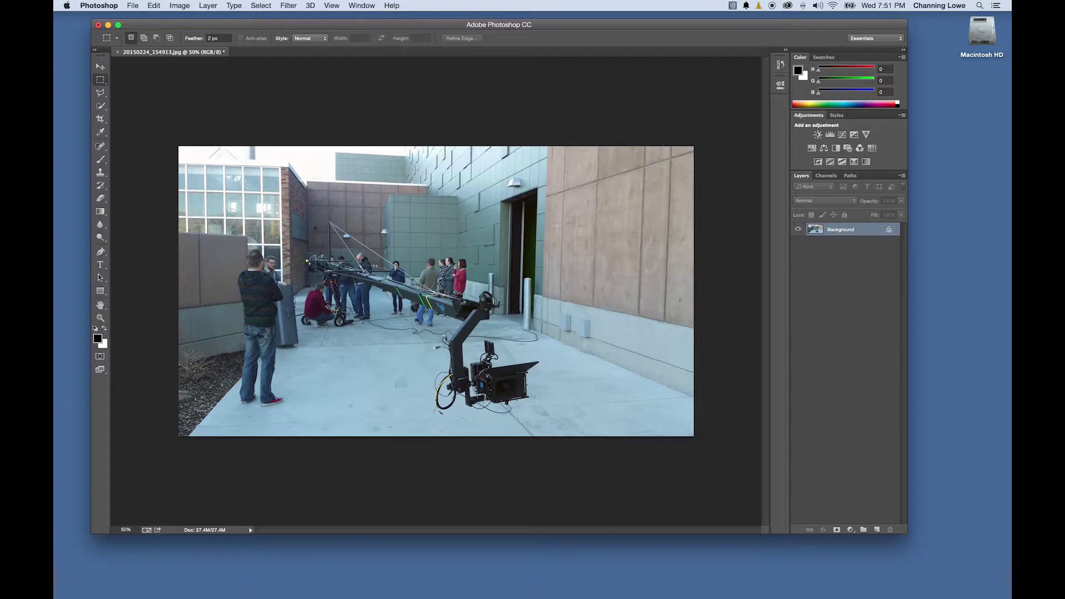
pyautogui.click(207, 6)
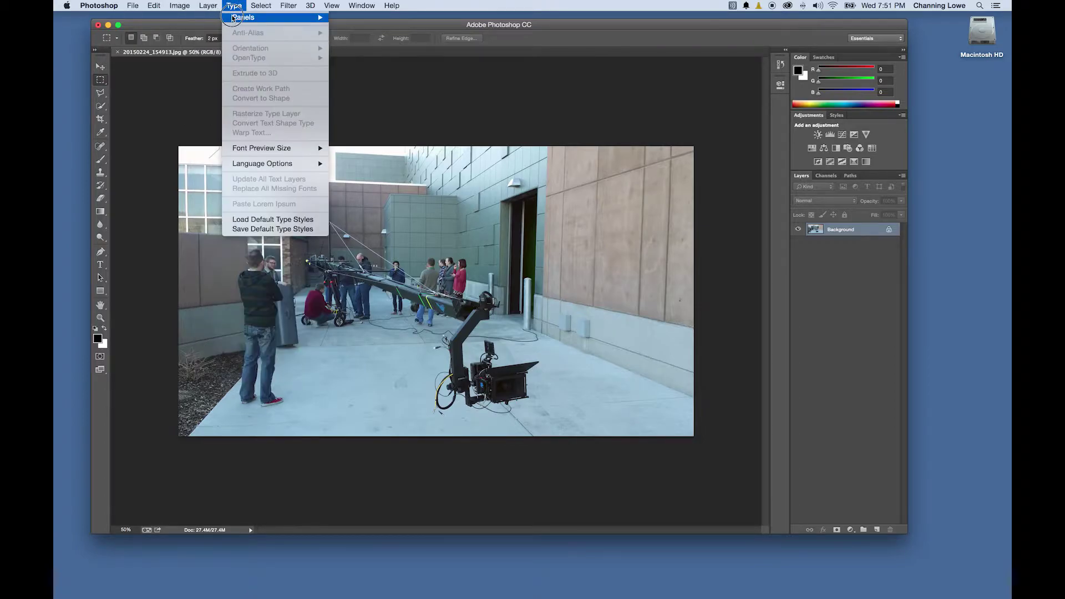
pyautogui.click(334, 20)
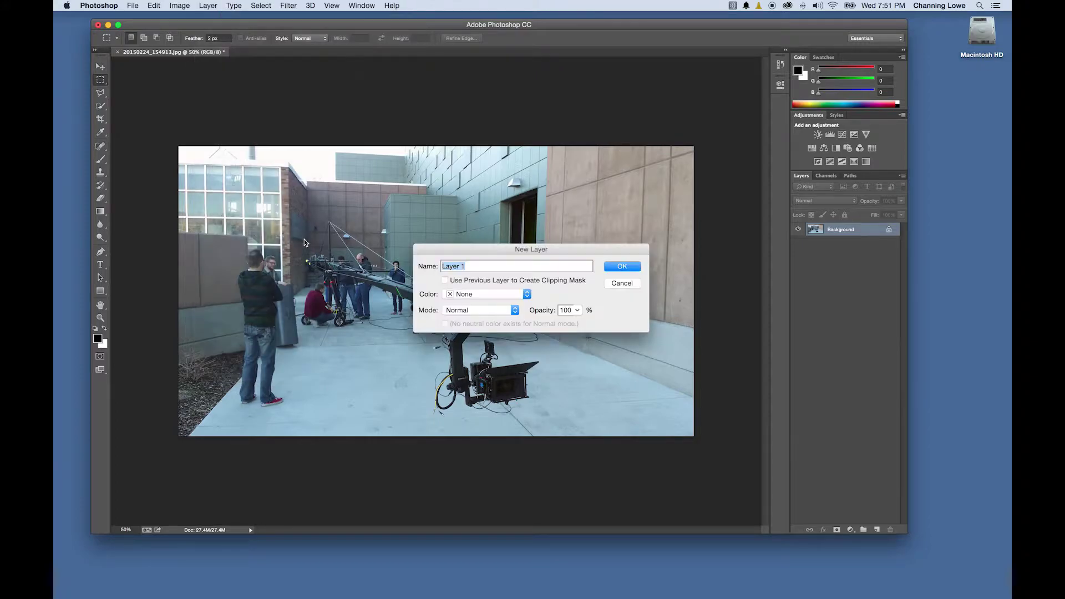
# Create Layer 1 and fill it with solid black using the Paint Bucket
pyautogui.click(617, 272)
pyautogui.click(100, 212)
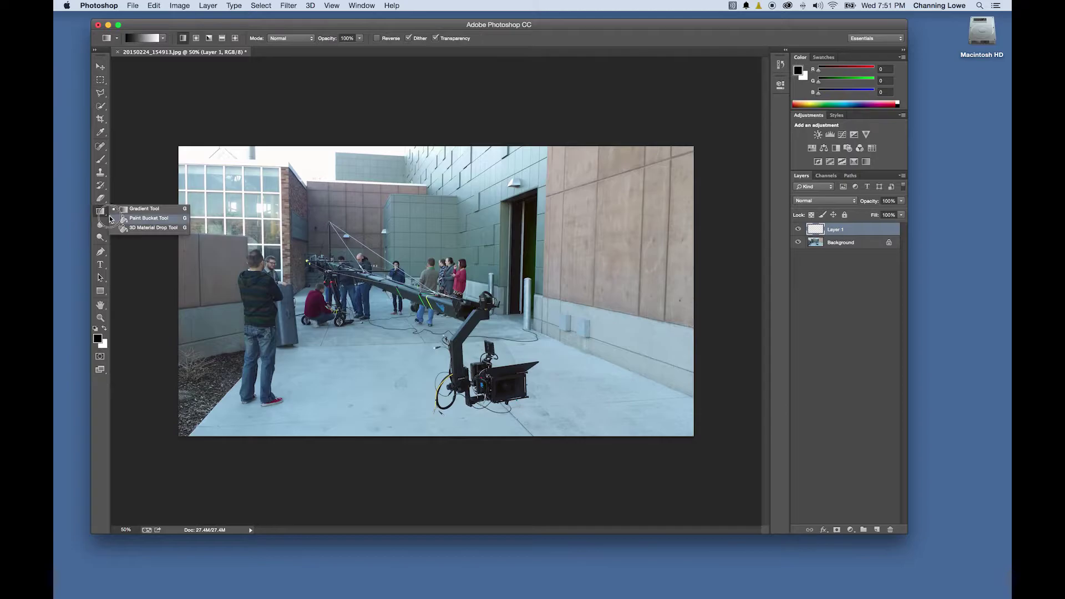
pyautogui.click(135, 220)
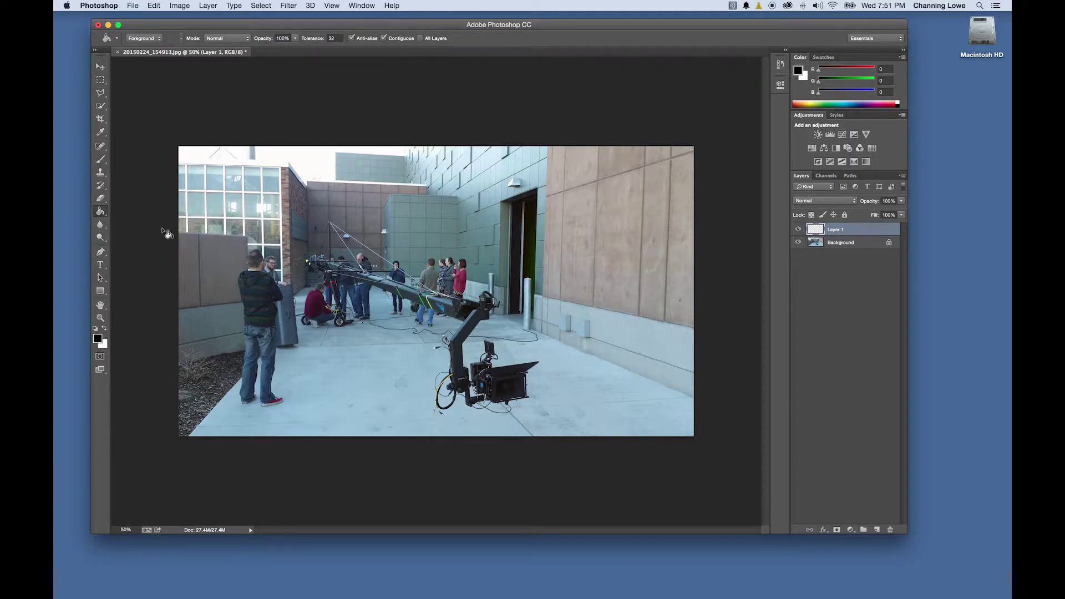
pyautogui.click(297, 290)
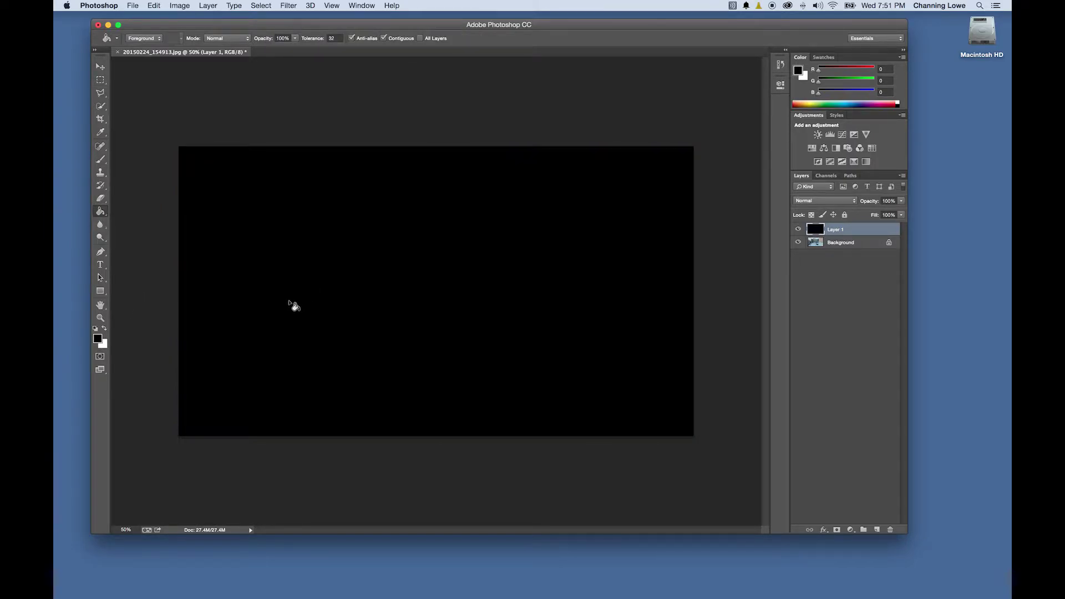
# Cut a large 80 px-feathered oval out of the black layer, then deselect
pyautogui.click(100, 80)
pyautogui.click(123, 87)
pyautogui.click(216, 39)
pyautogui.write('40')
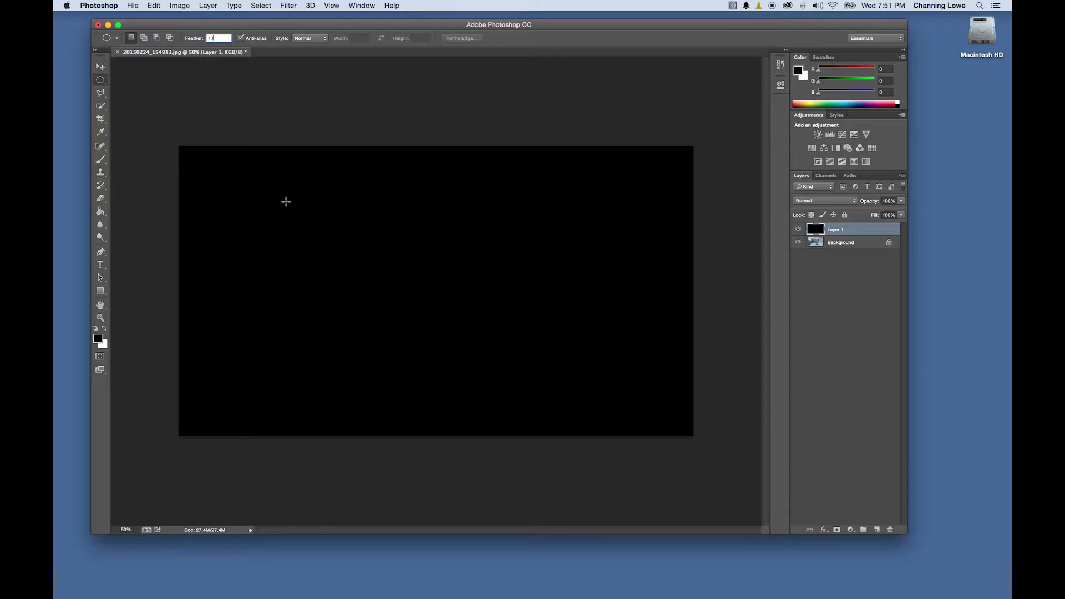
pyautogui.moveTo(213, 189); pyautogui.dragTo(649, 413)
pyautogui.click(226, 41)
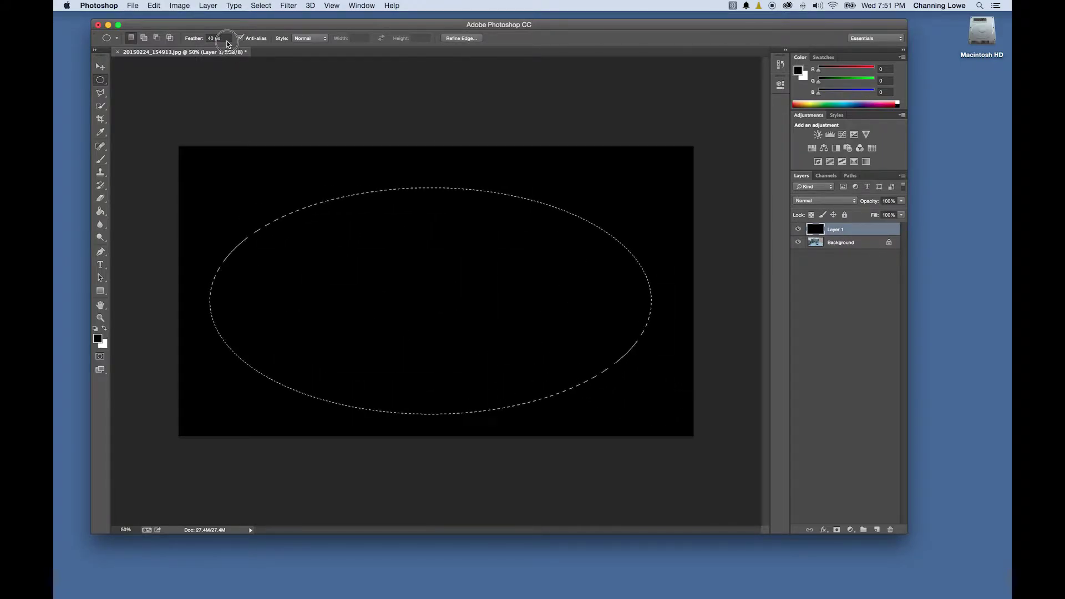
pyautogui.write('80')
pyautogui.click(222, 228)
pyautogui.moveTo(214, 183); pyautogui.dragTo(649, 401)
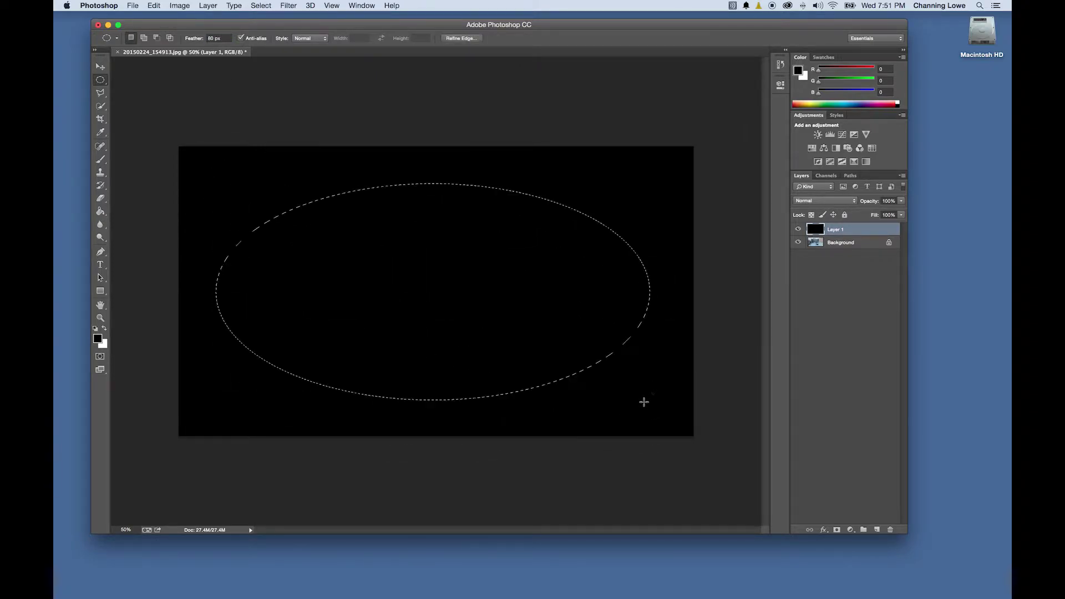
pyautogui.press('Delete')
pyautogui.press('super+d')
# Lower the vignette layer to 50% opacity and enlarge it with Free Transform
pyautogui.moveTo(904, 201); pyautogui.dragTo(877, 208)
pyautogui.press('super+t')
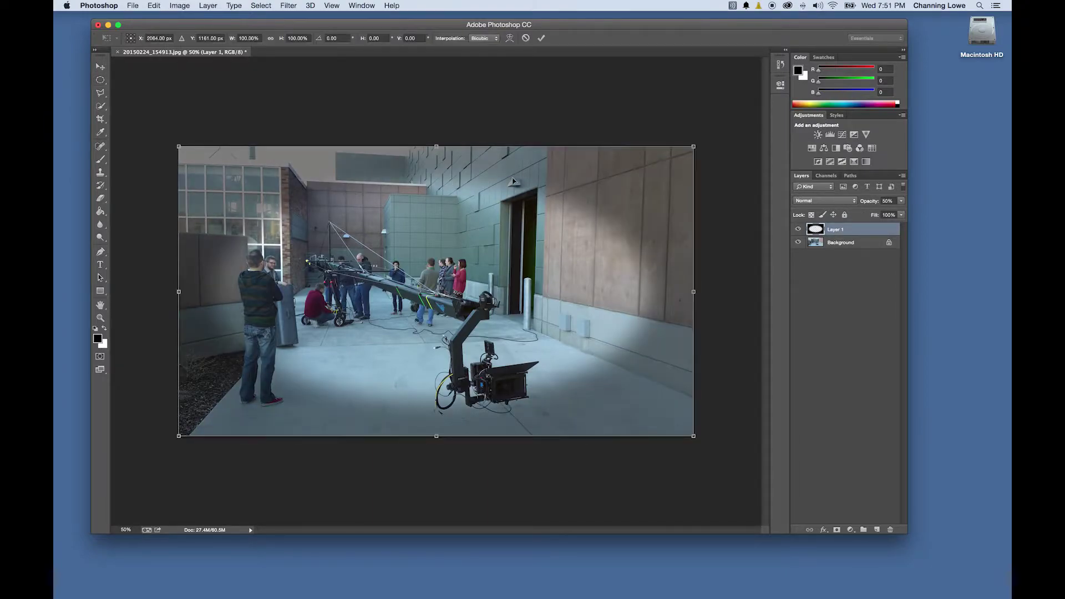
pyautogui.moveTo(694, 146); pyautogui.dragTo(774, 117)
pyautogui.press('Return')
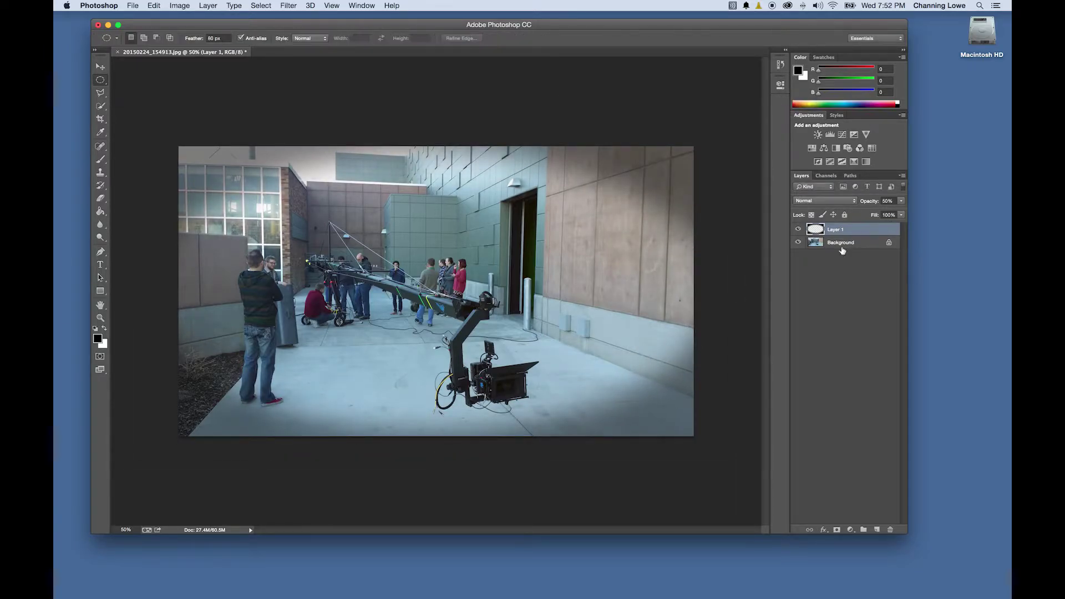
# Apply a two-point Curves adjustment to the Background photo, deepening shadows and adjusting midtones
pyautogui.click(841, 245)
pyautogui.click(392, 5)
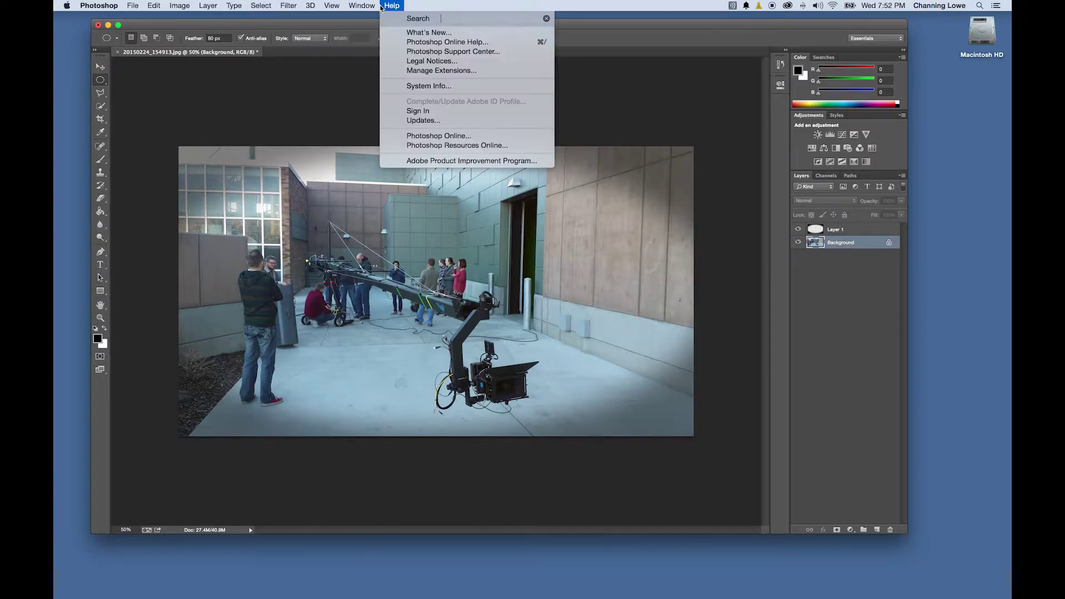
pyautogui.press('super+m')
pyautogui.moveTo(584, 283); pyautogui.dragTo(586, 289)
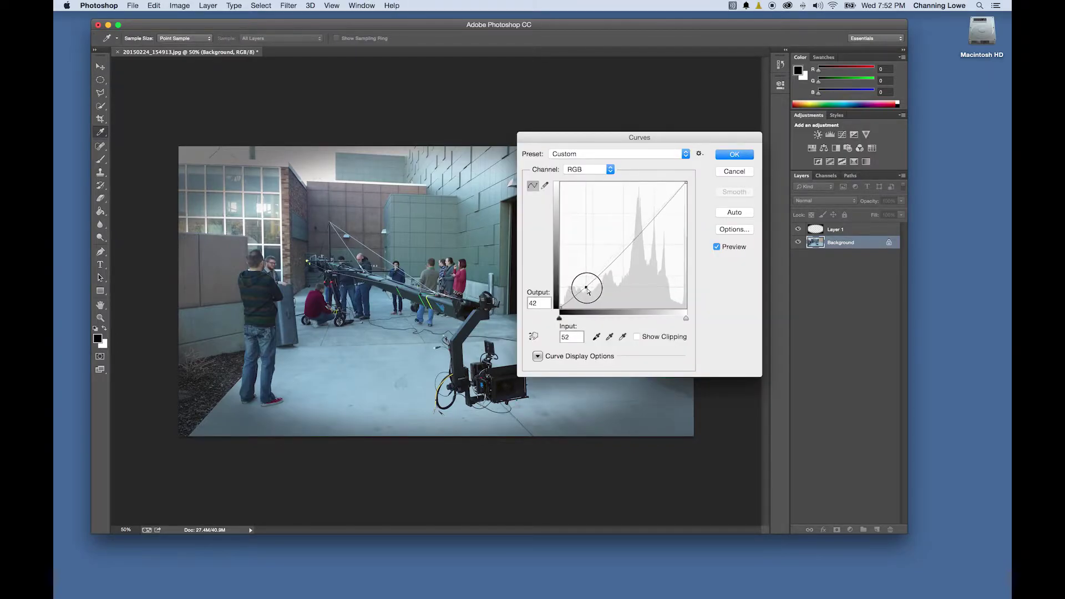
pyautogui.moveTo(637, 234); pyautogui.dragTo(632, 231)
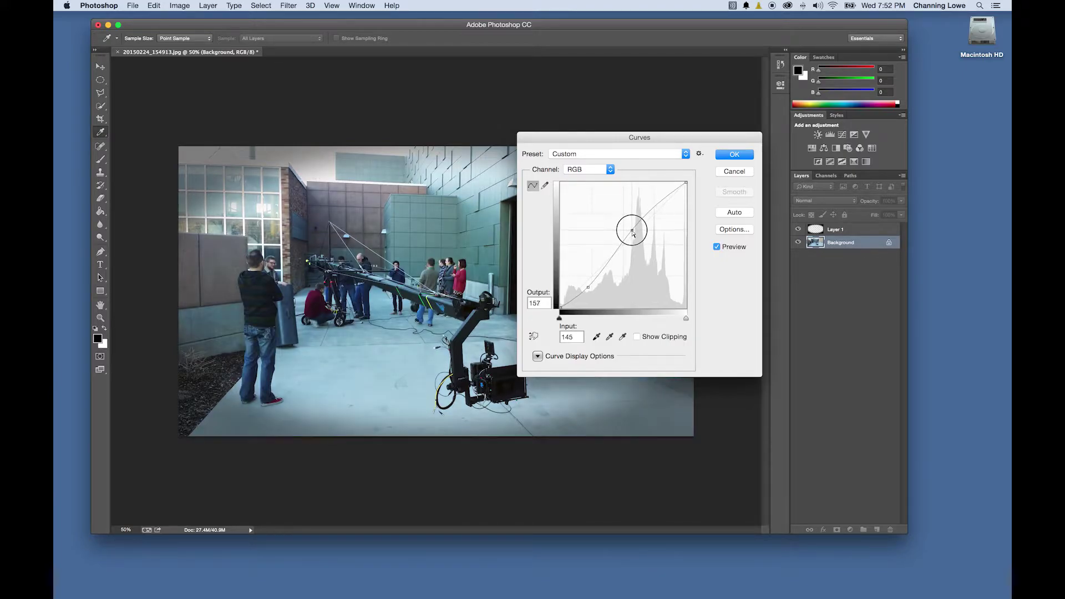
pyautogui.click(735, 154)
# Cancel Save As, quit Photoshop without saving, and return to Chrome's Weebly theme gallery
pyautogui.press('super+shift+s')
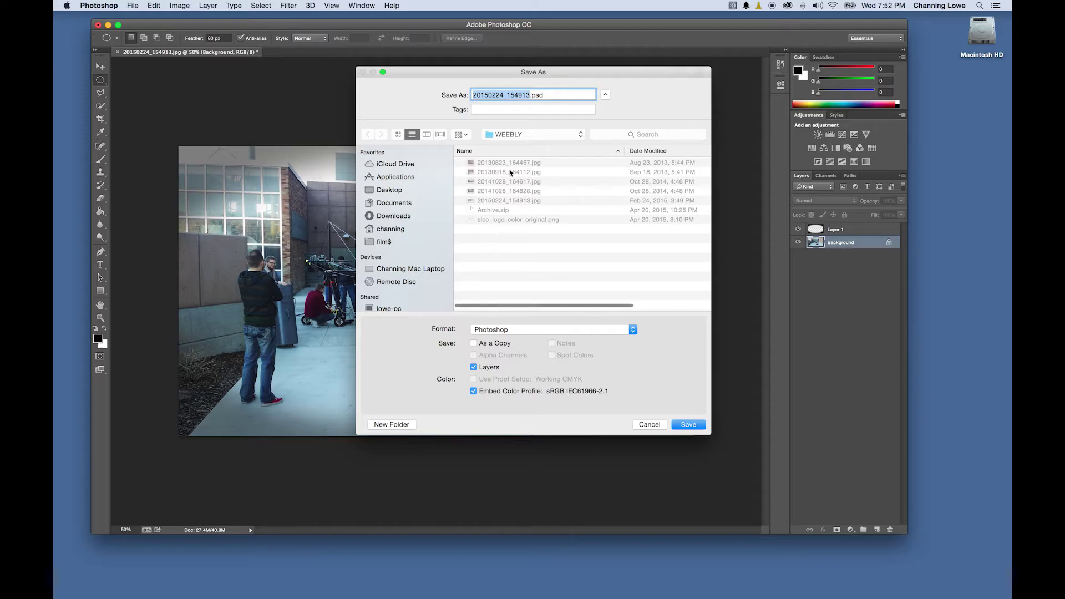
pyautogui.press('Return')
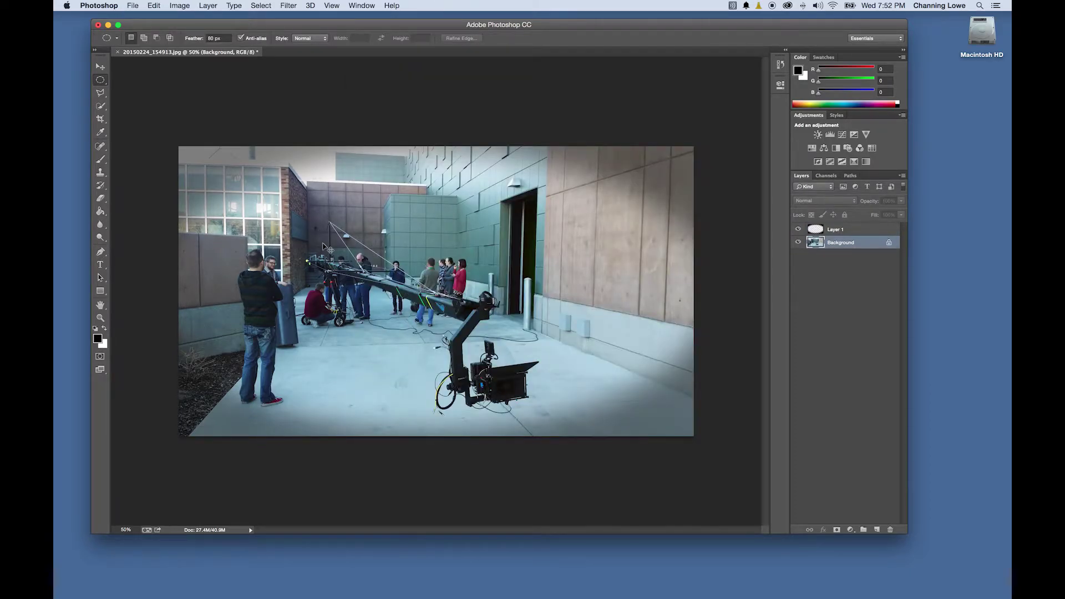
pyautogui.press('super+q')
pyautogui.click(521, 209)
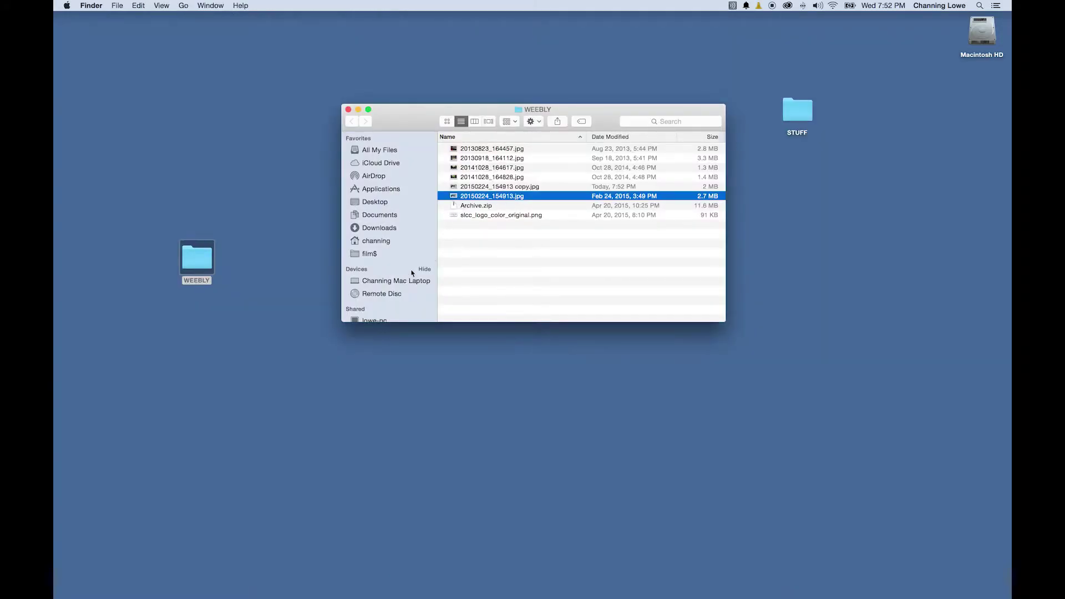
pyautogui.press('super+Tab')
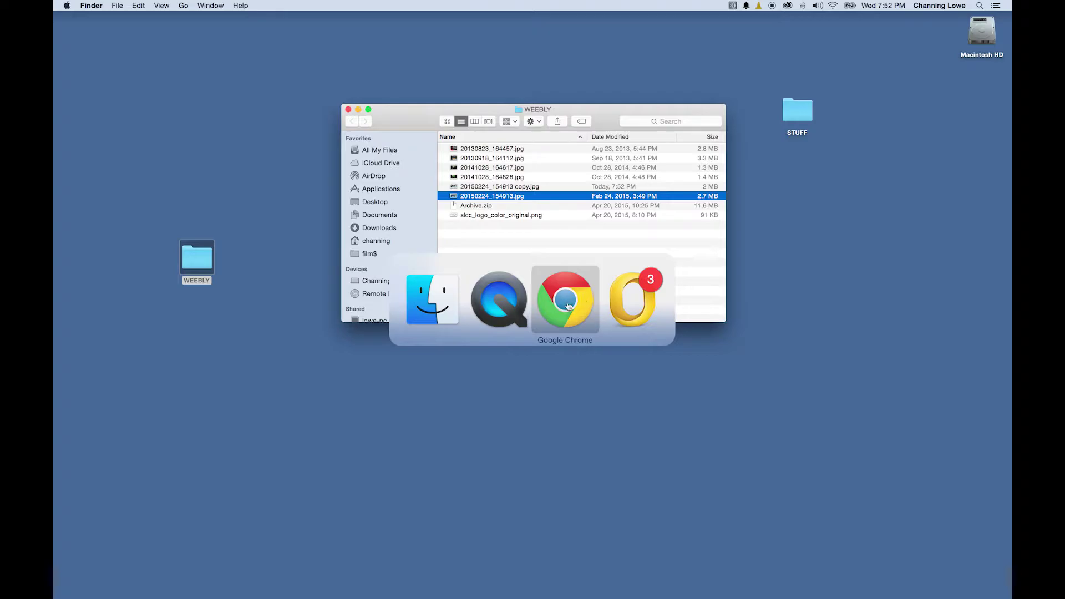
pyautogui.click(565, 305)
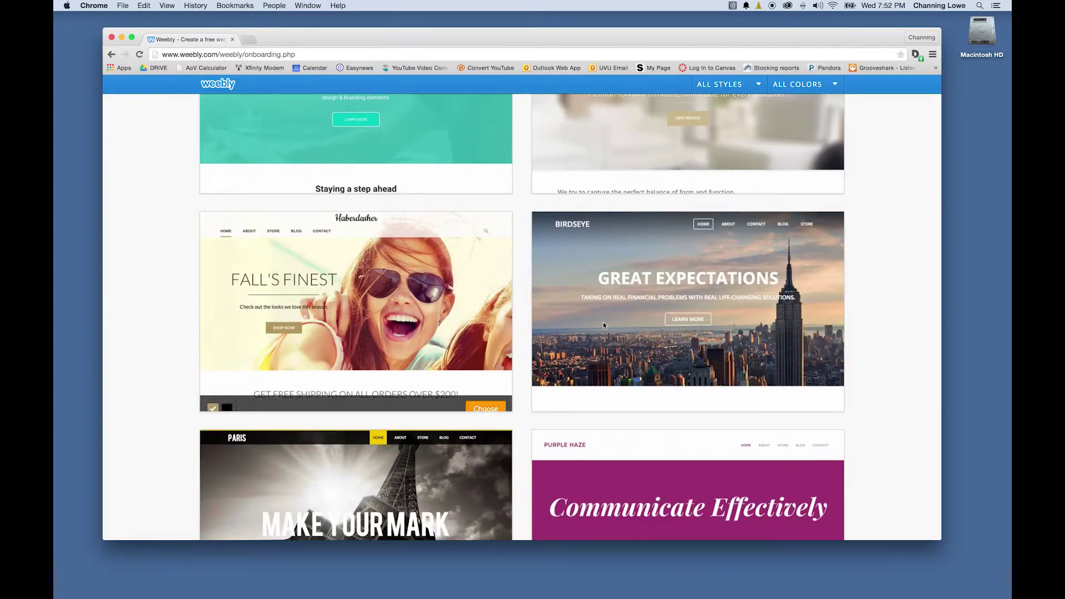
# Pick the Birdseye template and opt for a free weebly.com subdomain
pyautogui.scroll(-2, 557, 327)
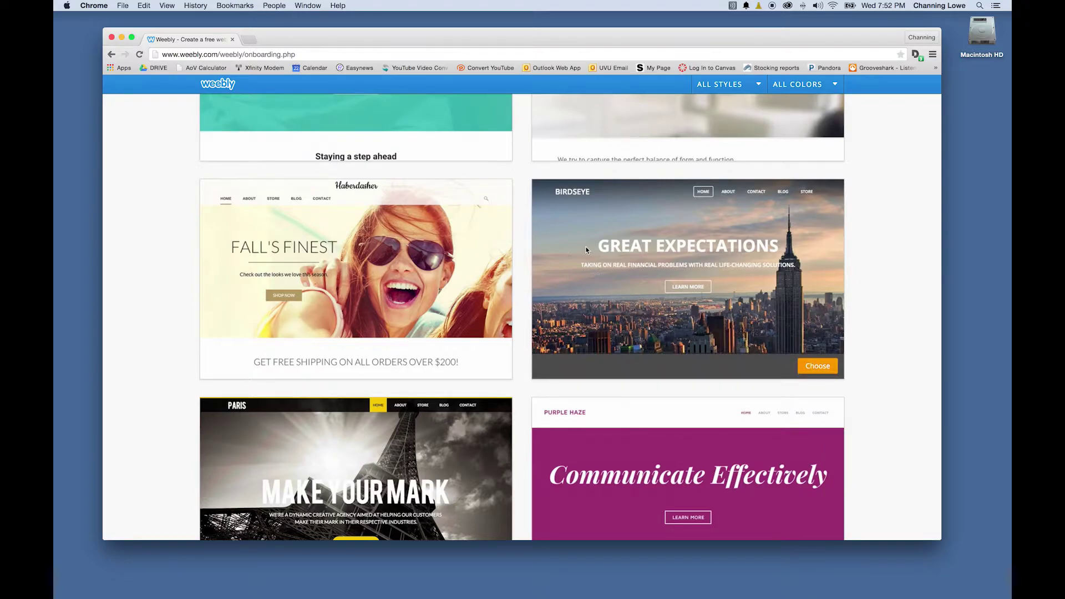
pyautogui.click(800, 367)
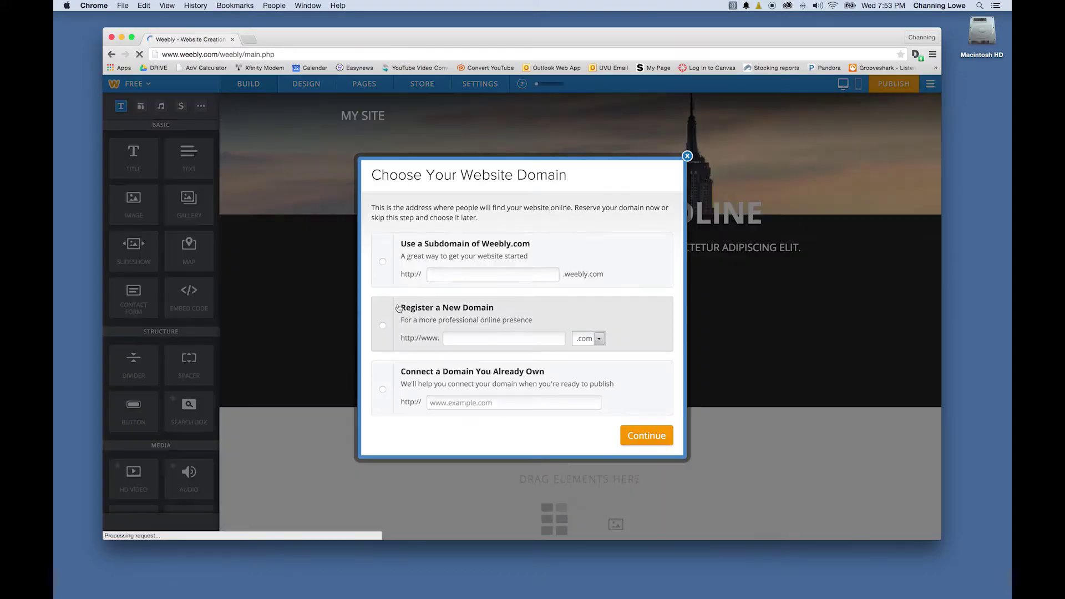
pyautogui.click(382, 262)
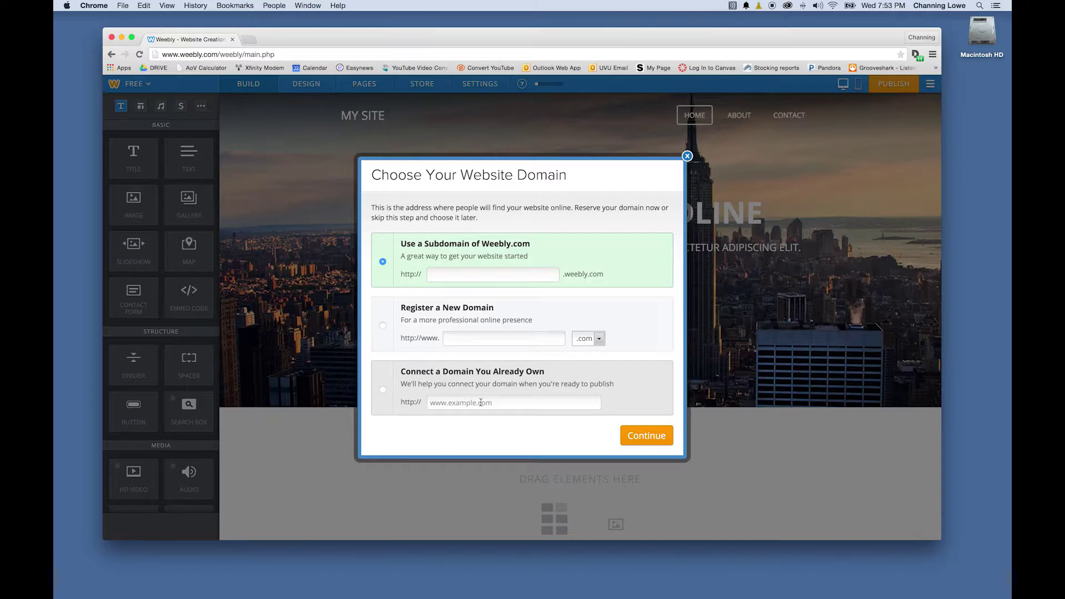
# Enter the owner's name as the weebly.com subdomain and continue into the editor
pyautogui.click(460, 280)
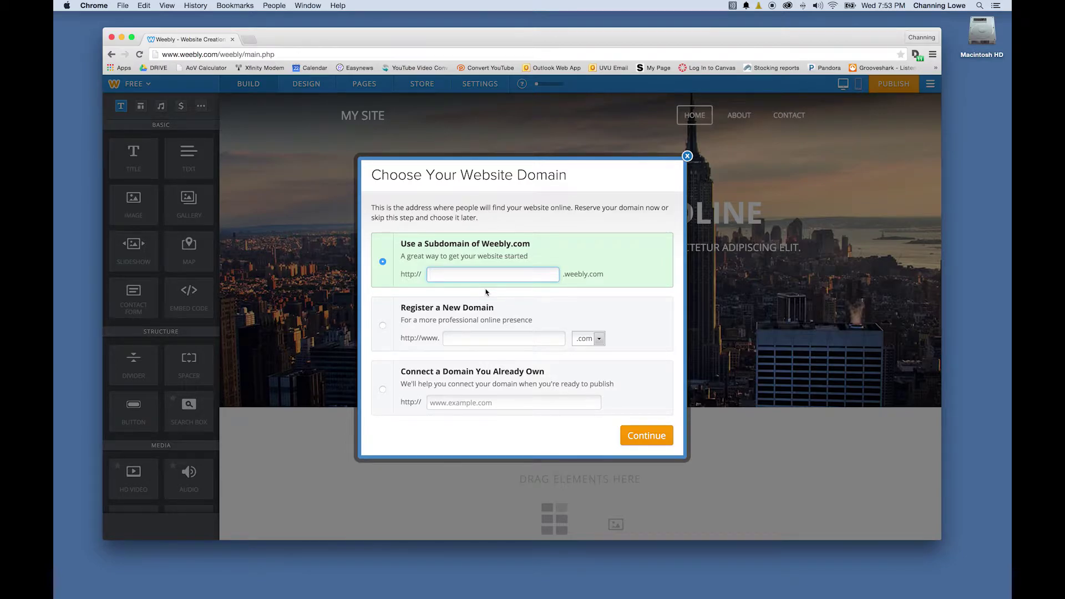
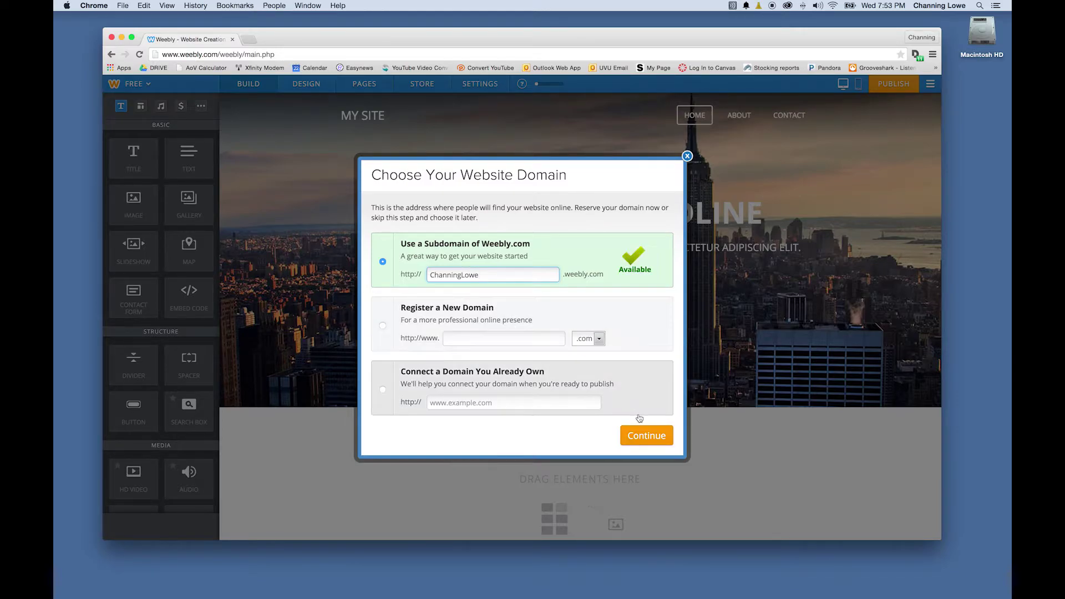
pyautogui.click(641, 433)
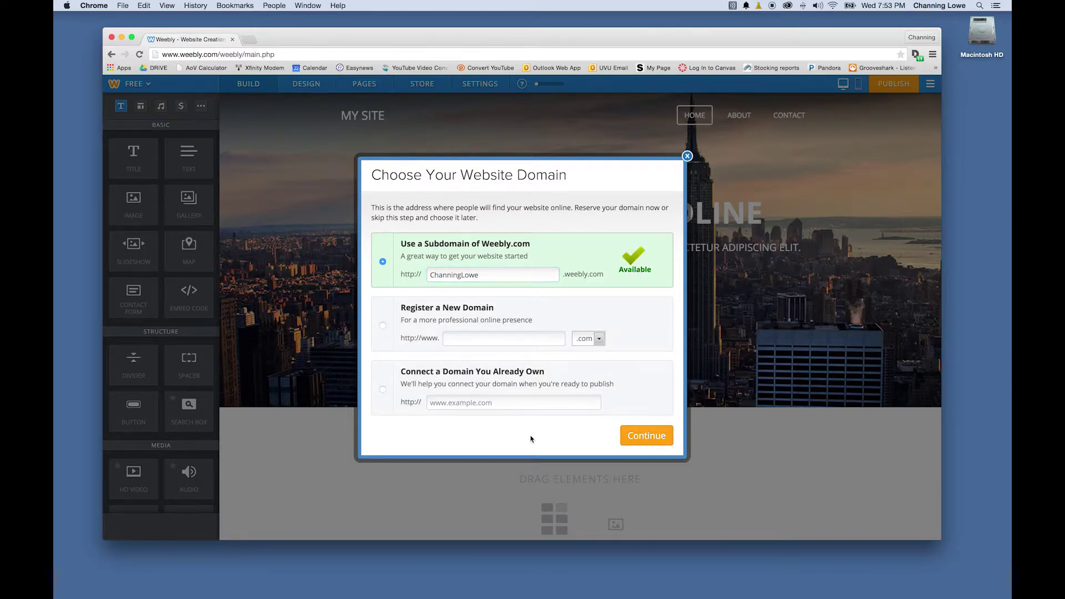
pyautogui.moveTo(543, 372)
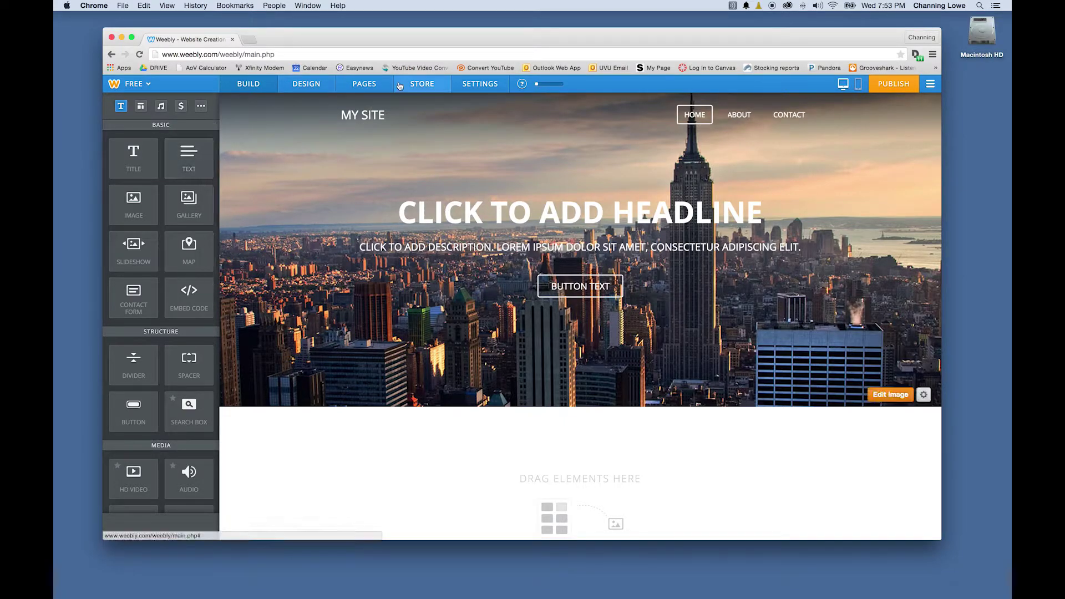
pyautogui.click(741, 119)
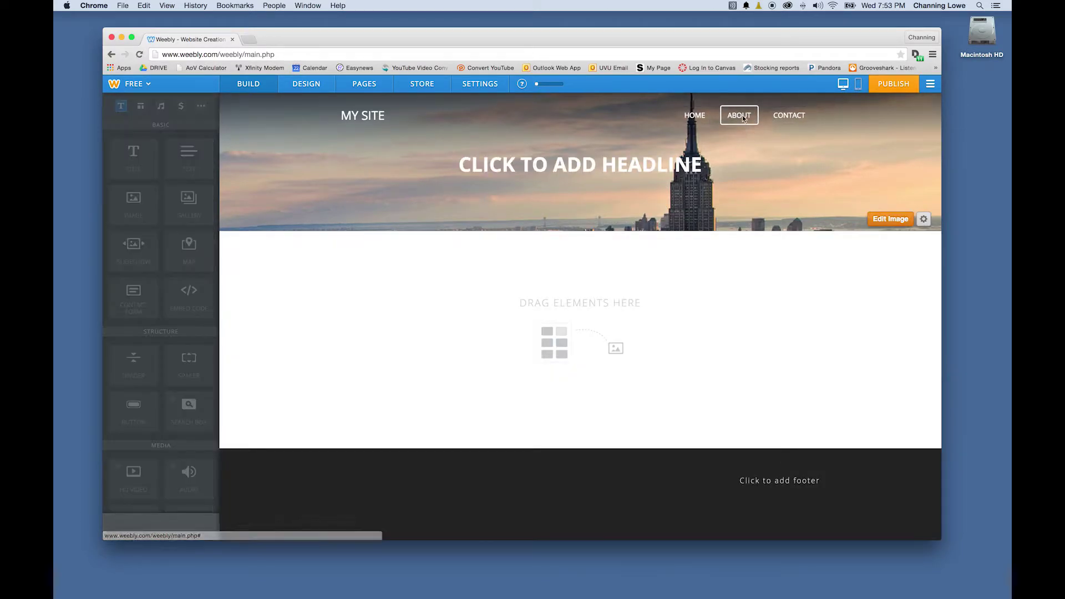
pyautogui.click(695, 115)
pyautogui.click(738, 121)
pyautogui.click(780, 121)
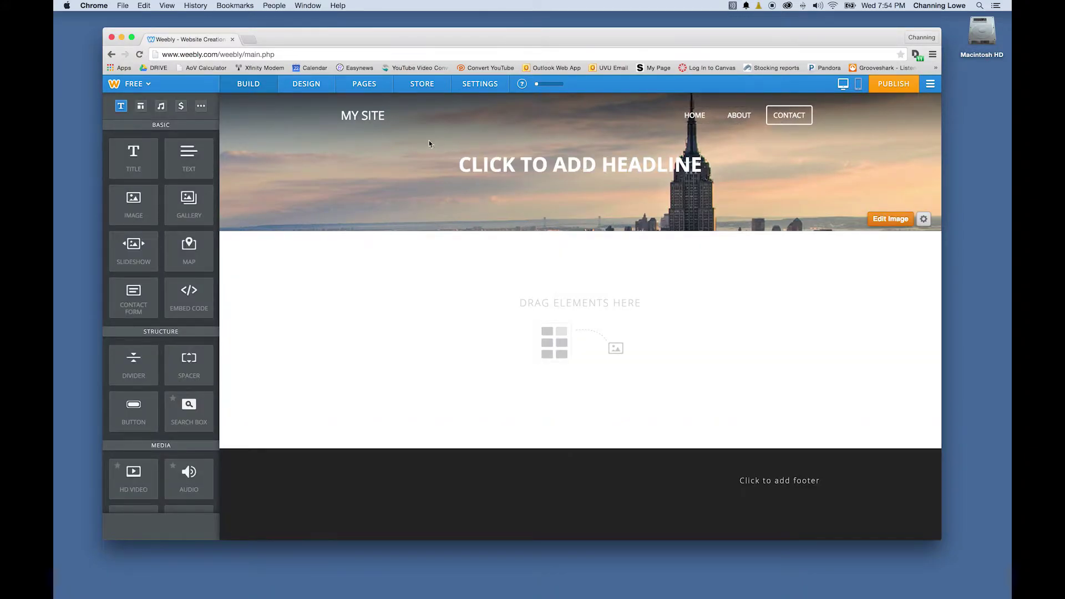
pyautogui.click(692, 118)
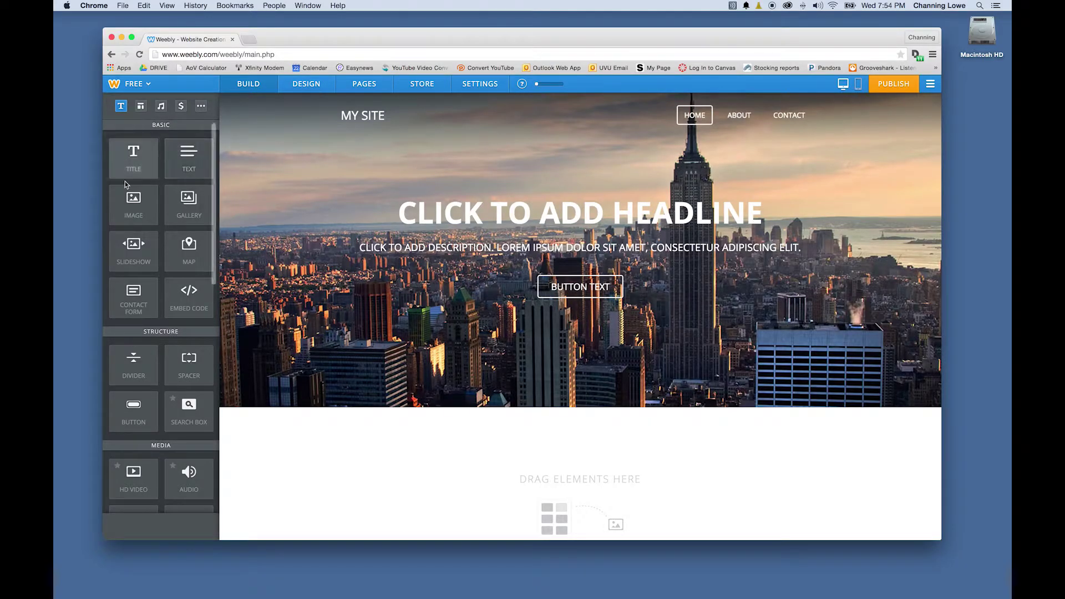
pyautogui.click(161, 106)
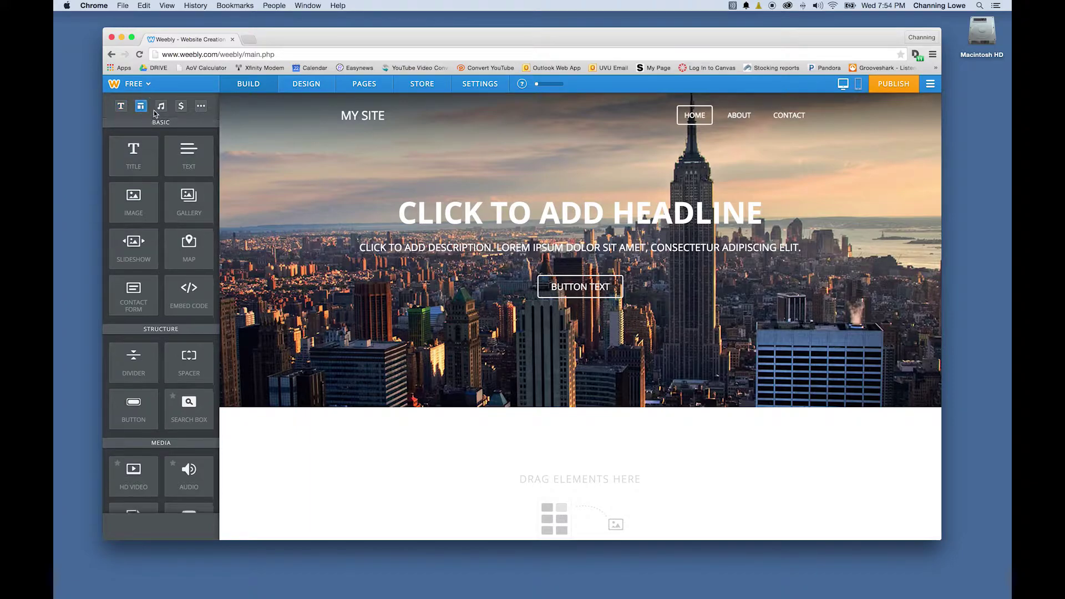
pyautogui.click(200, 104)
pyautogui.click(121, 106)
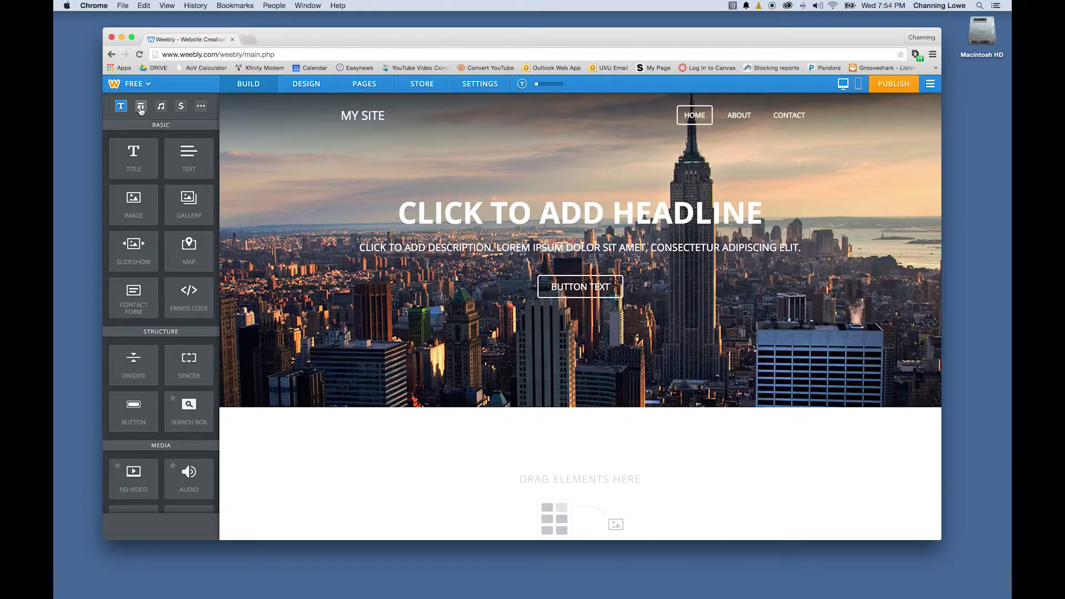
pyautogui.click(141, 107)
pyautogui.click(161, 108)
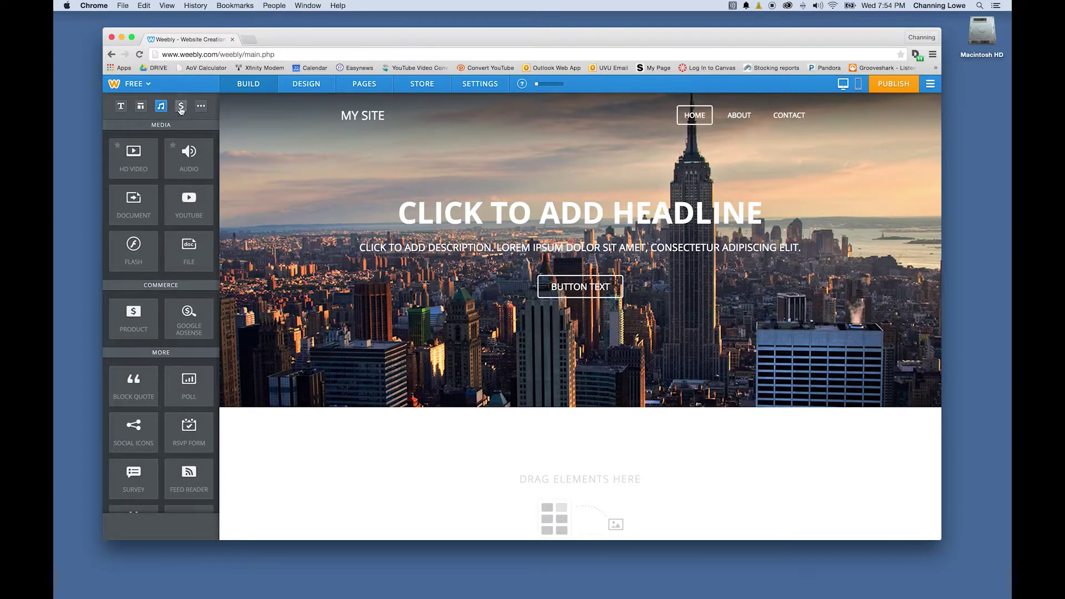
pyautogui.click(180, 106)
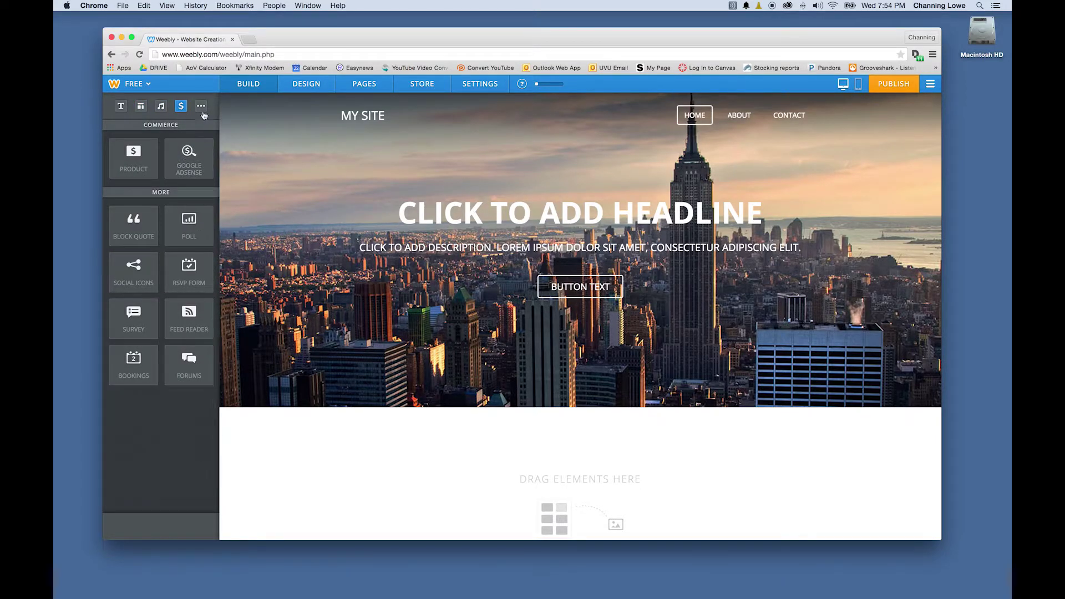
pyautogui.click(201, 107)
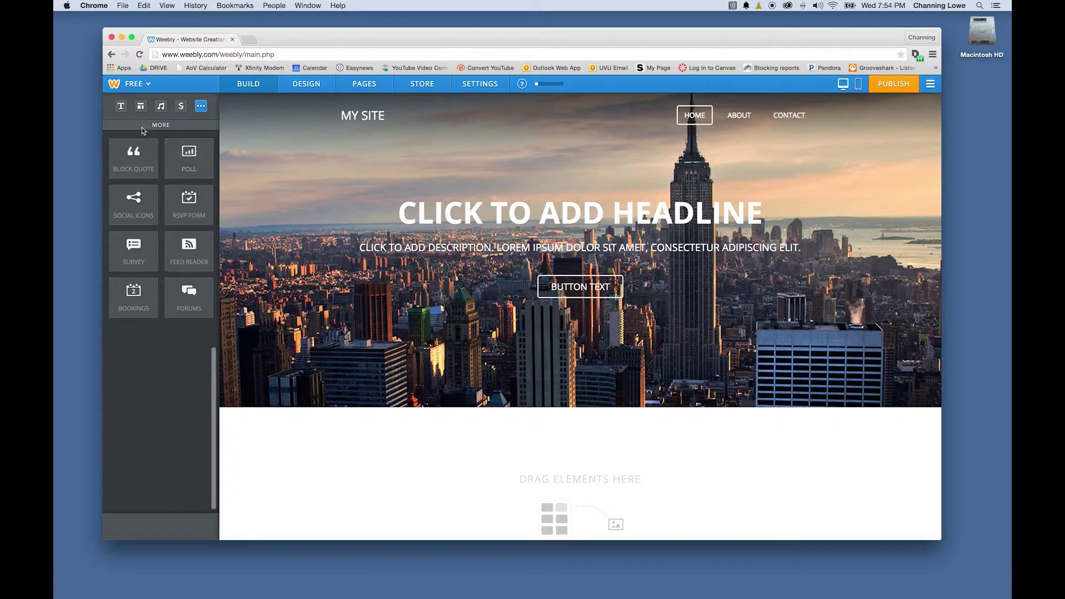
pyautogui.click(121, 106)
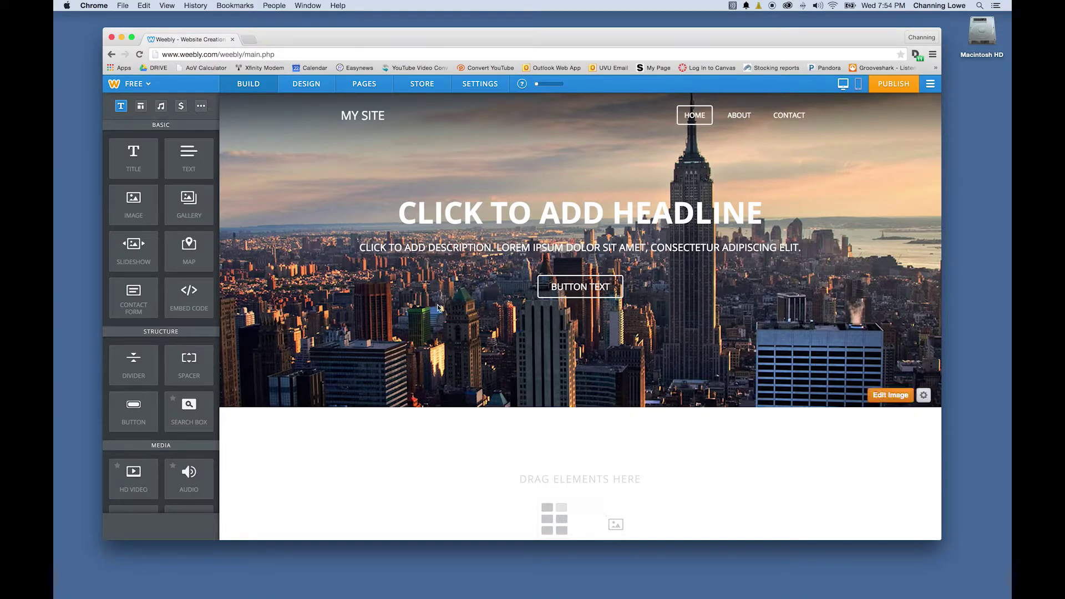
pyautogui.scroll(-2, 439, 309)
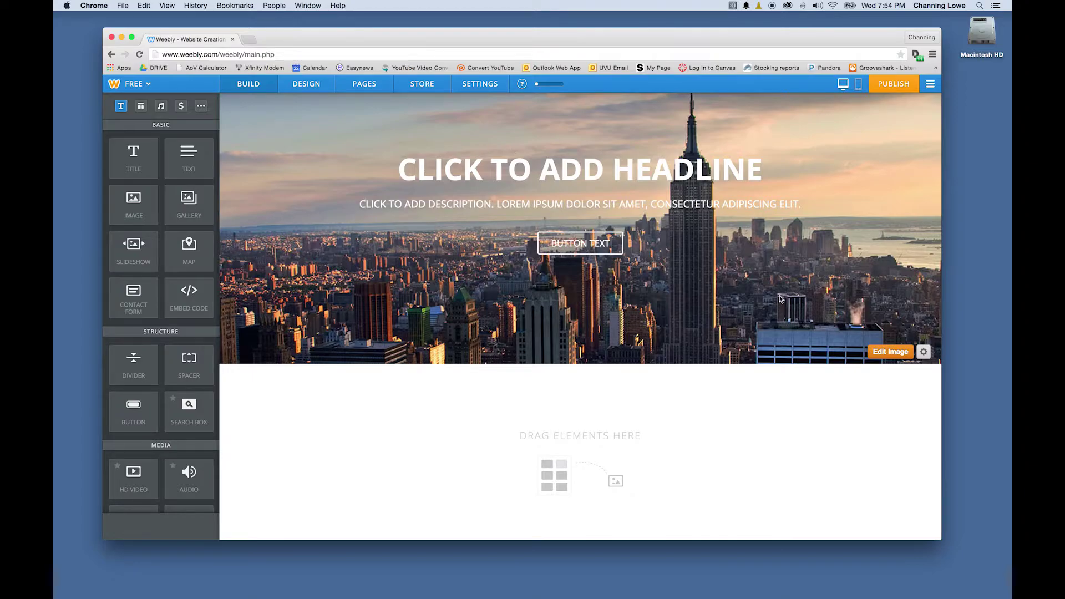
pyautogui.scroll(-4, 674, 392)
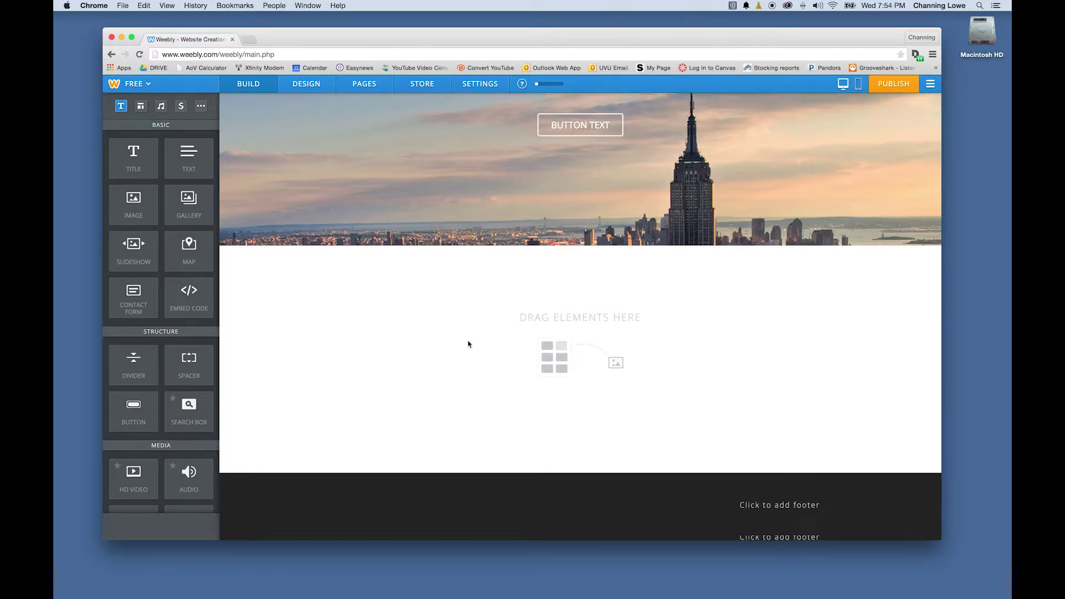
pyautogui.scroll(5, 486, 377)
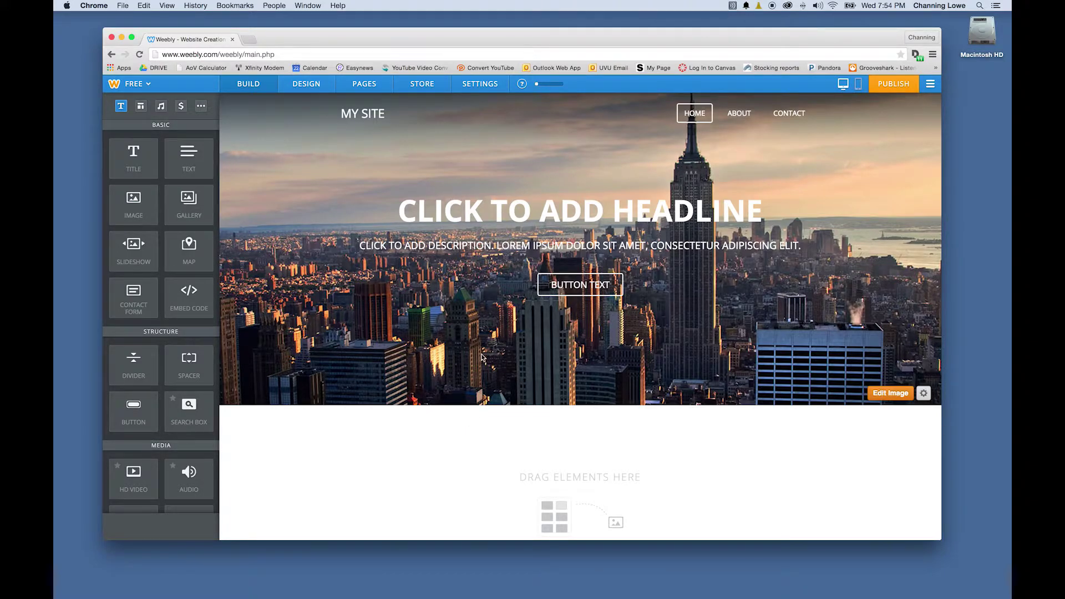
# From Design, go to Change Background and choose to upload a photo from the computer
pyautogui.click(316, 84)
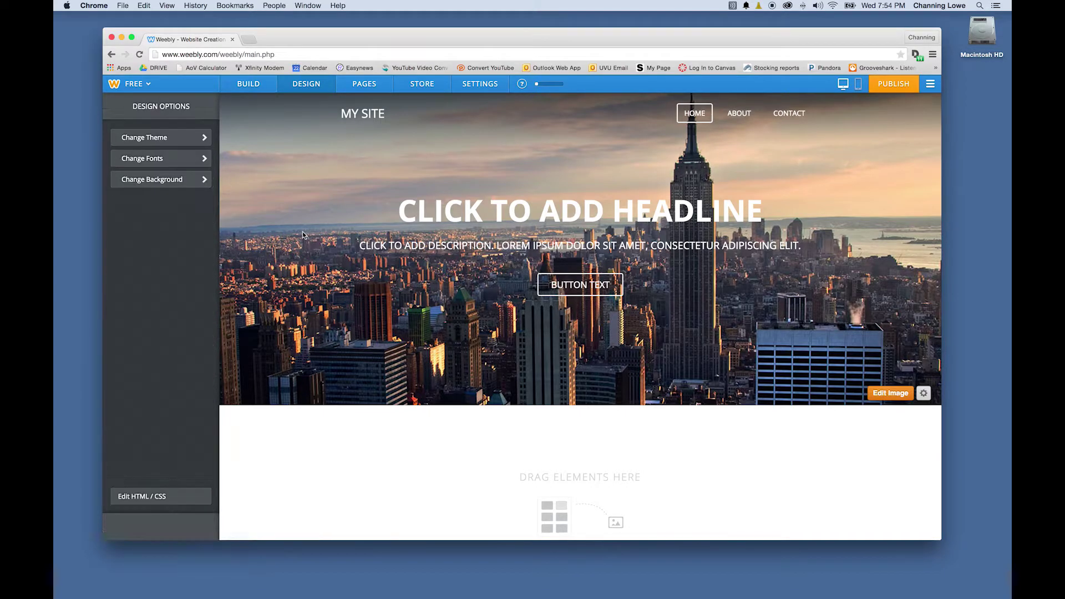
pyautogui.click(165, 180)
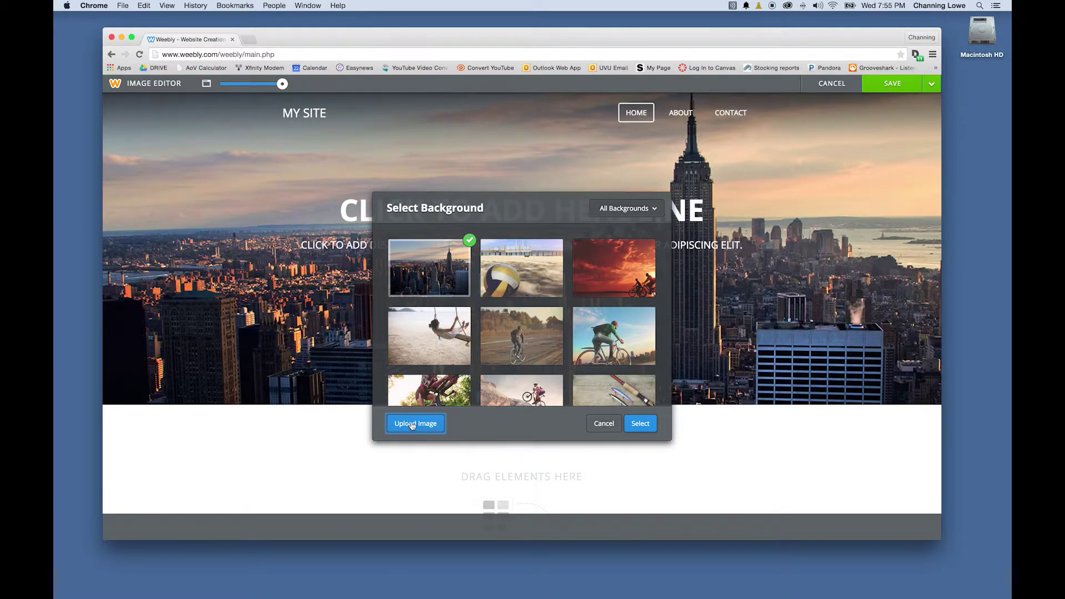
pyautogui.click(416, 424)
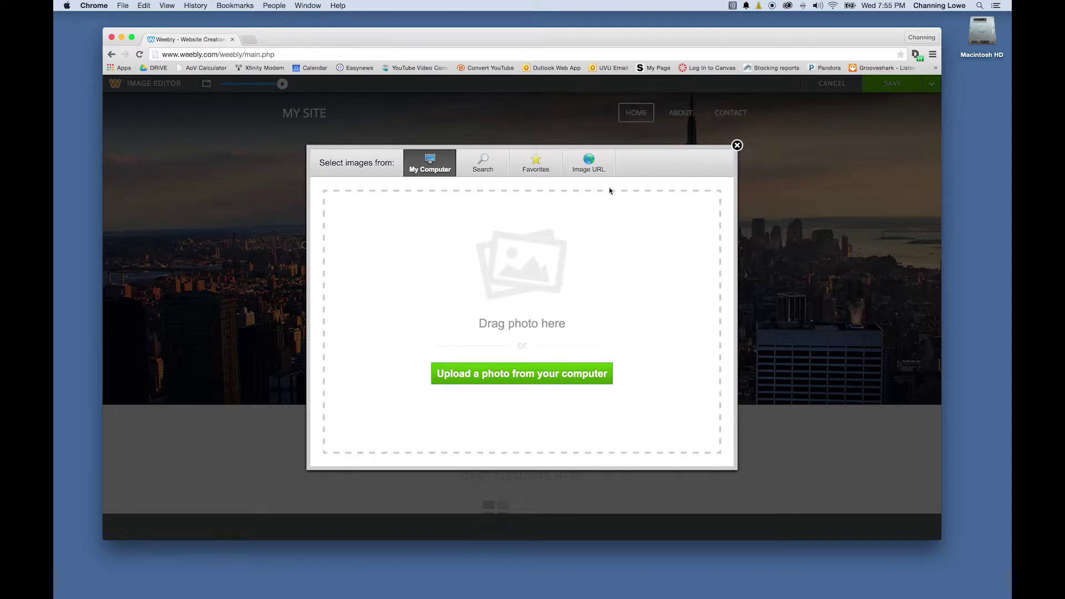
pyautogui.click(497, 379)
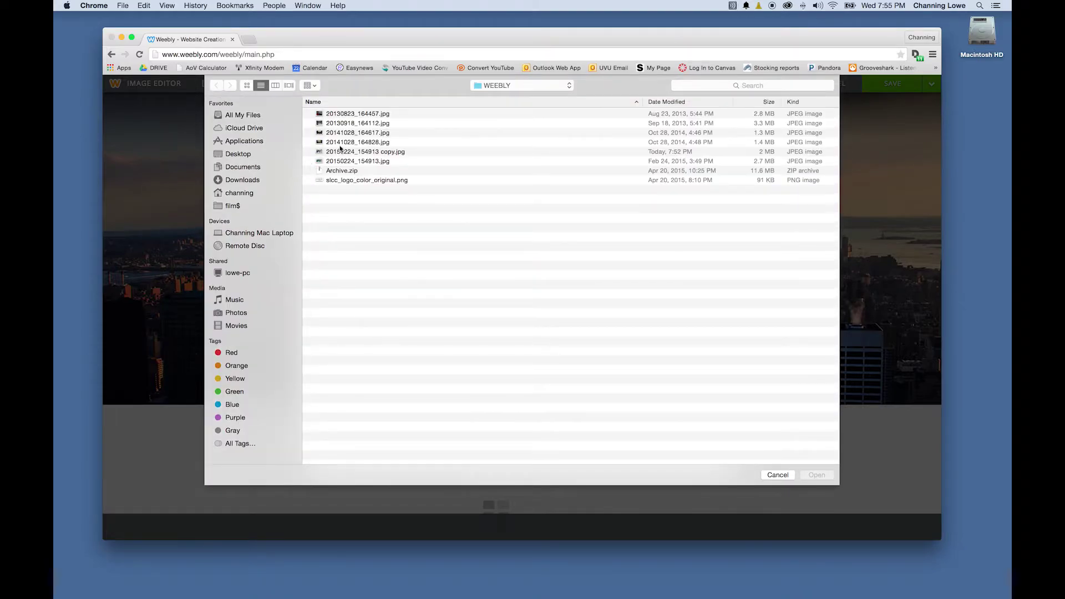
# Upload 20150224_154913 copy.jpg as the header background and close the chooser
pyautogui.click(356, 153)
pyautogui.press('space')
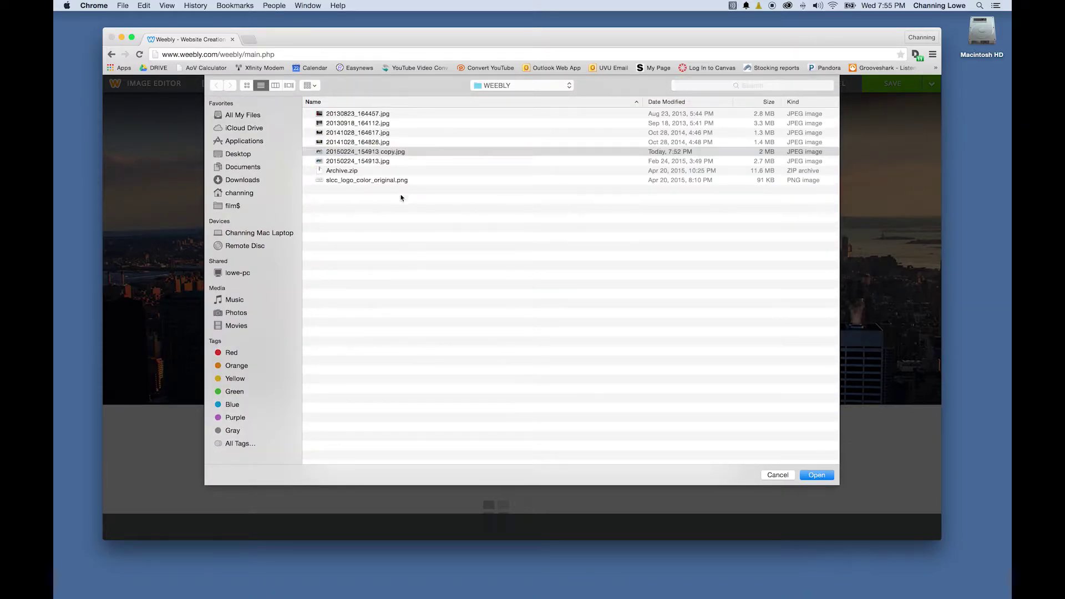
pyautogui.press('space')
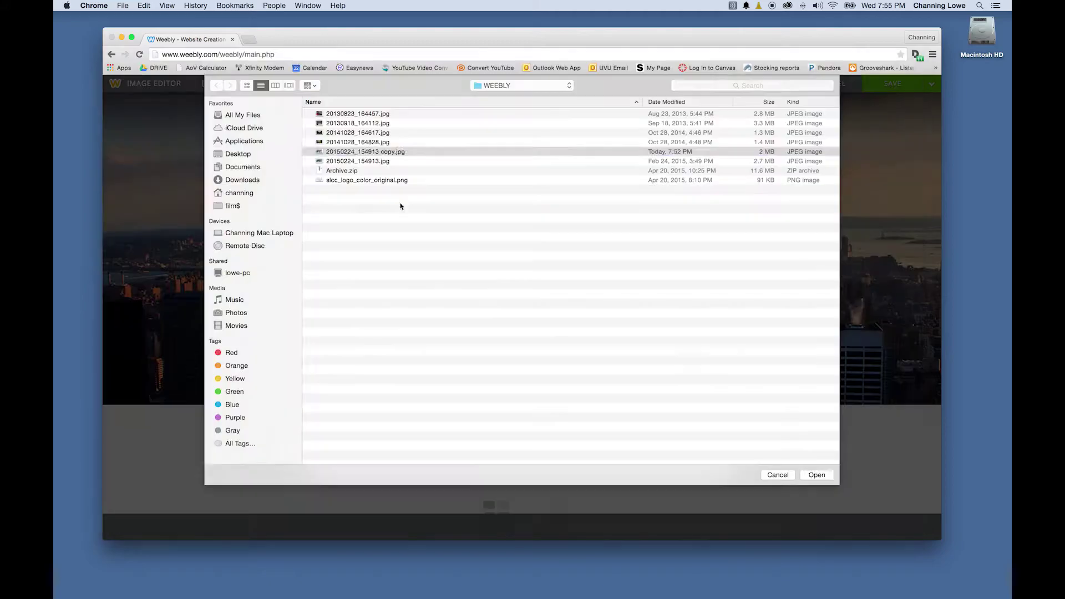
pyautogui.click(369, 114)
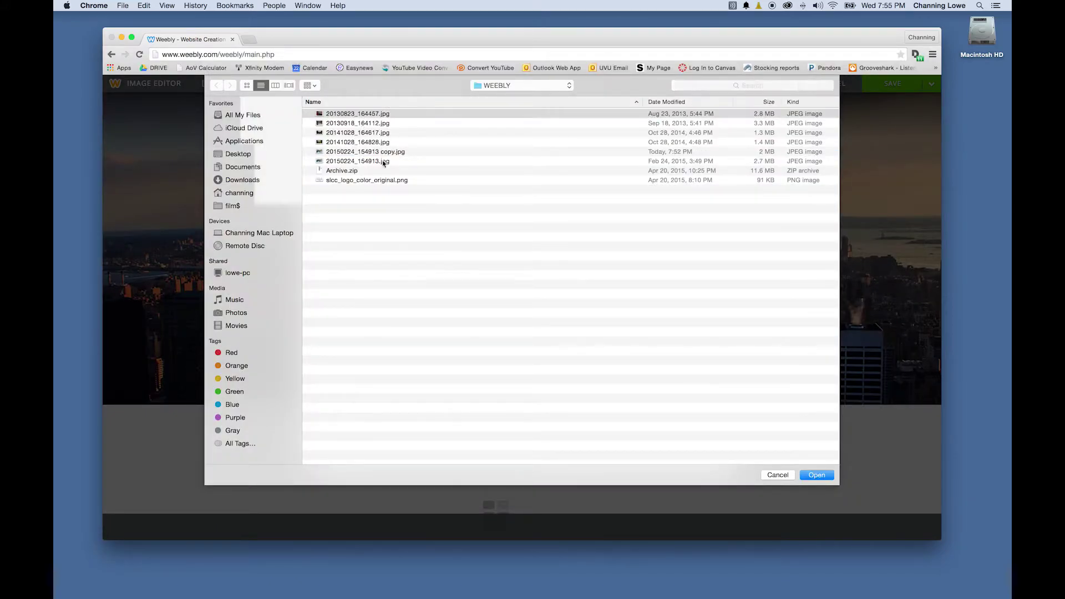
pyautogui.press('space')
pyautogui.press('space')
pyautogui.click(352, 153)
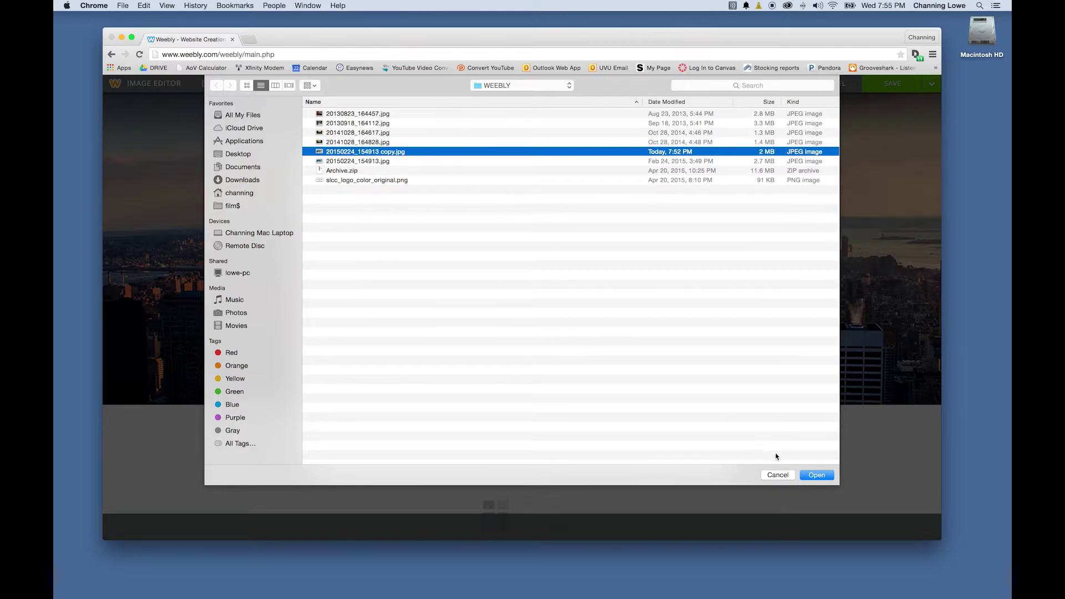
pyautogui.click(817, 475)
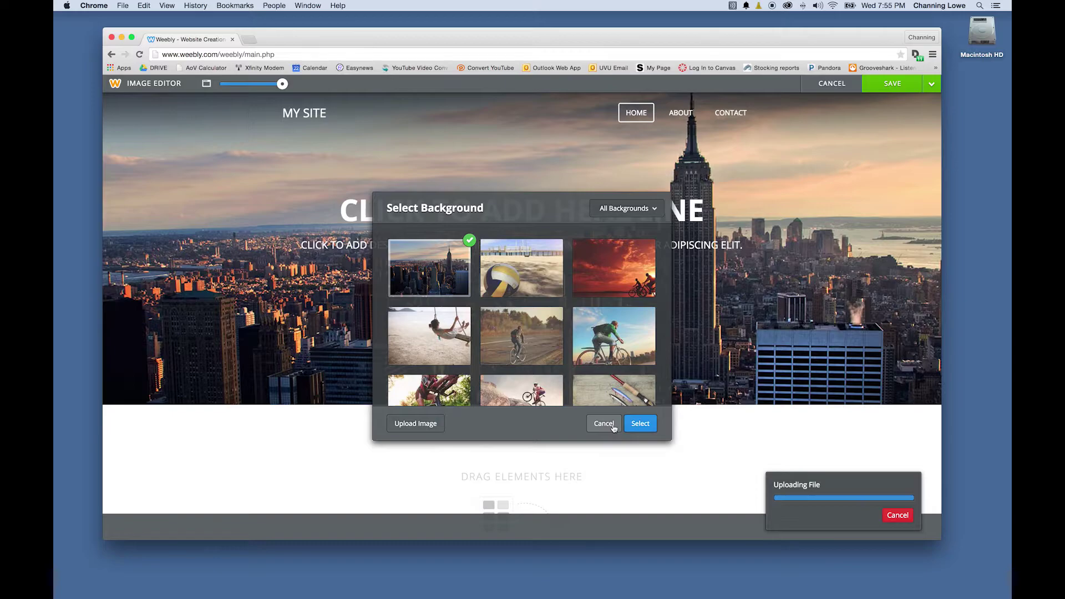
pyautogui.click(613, 426)
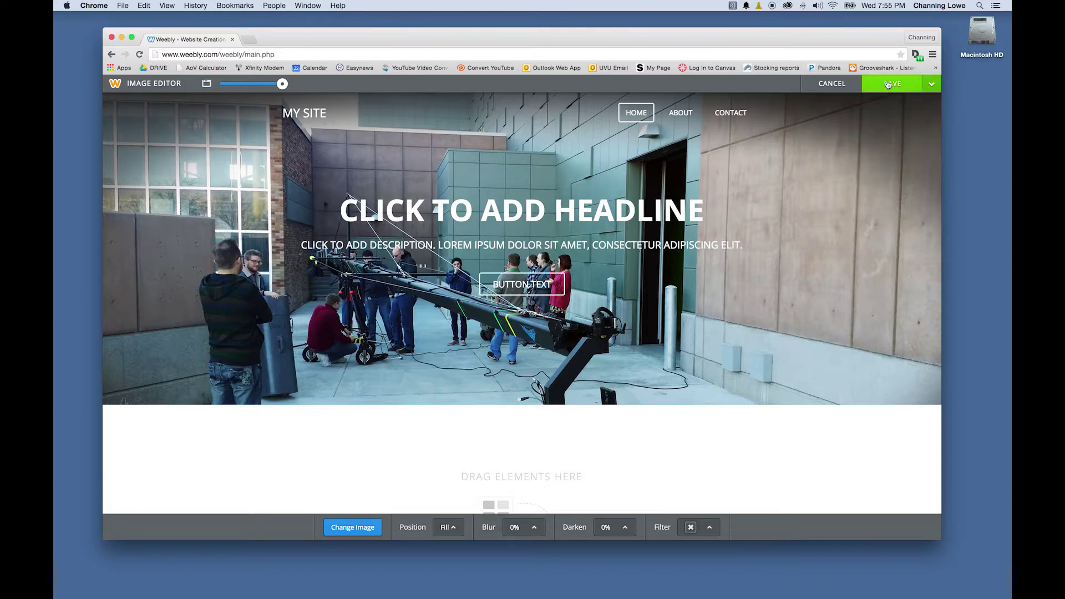
# Save the vignetted crane header background to only this page
pyautogui.click(931, 85)
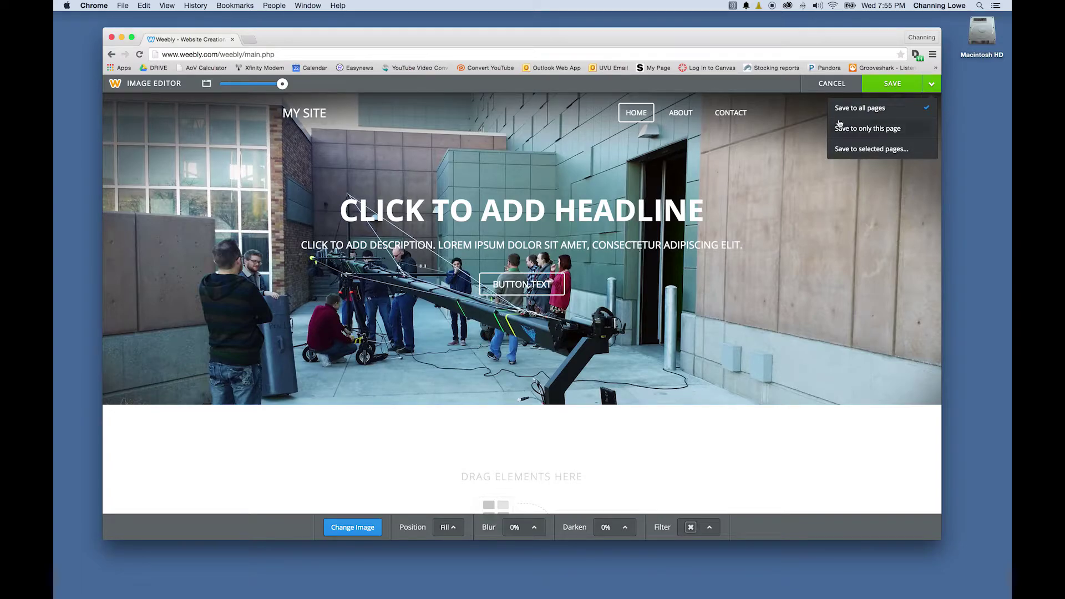
pyautogui.click(855, 128)
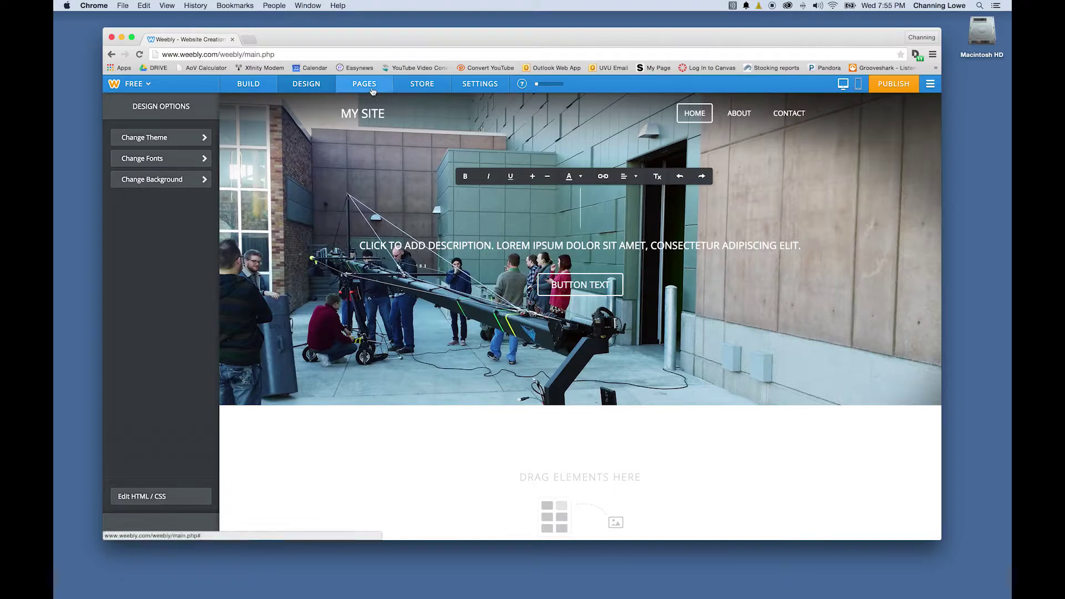
# Give the Home page a Splash Page header in Pages, save, and resume editing the site
pyautogui.click(372, 90)
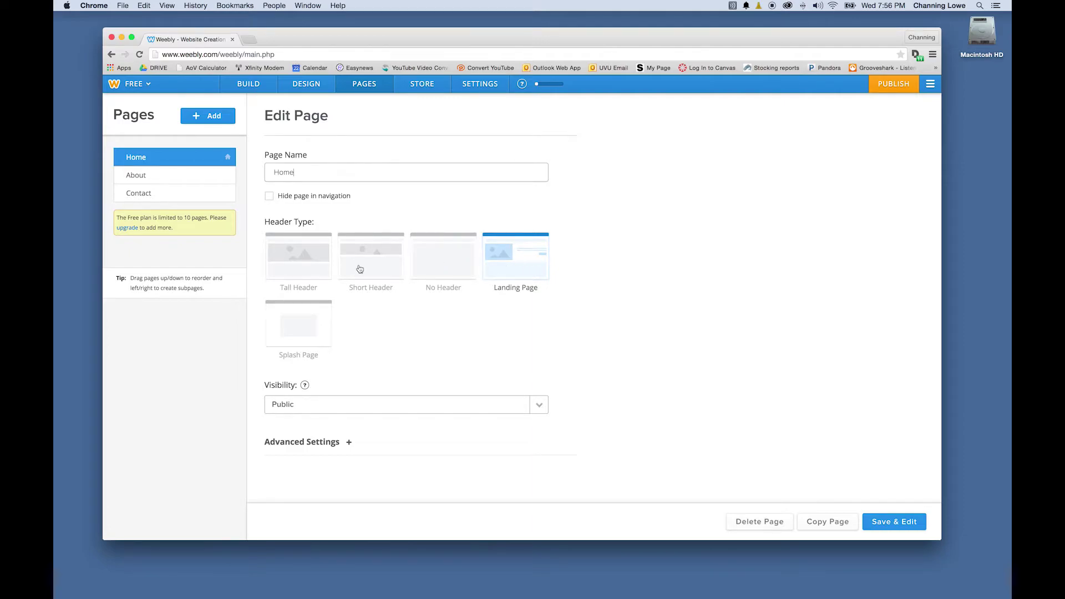
pyautogui.click(318, 320)
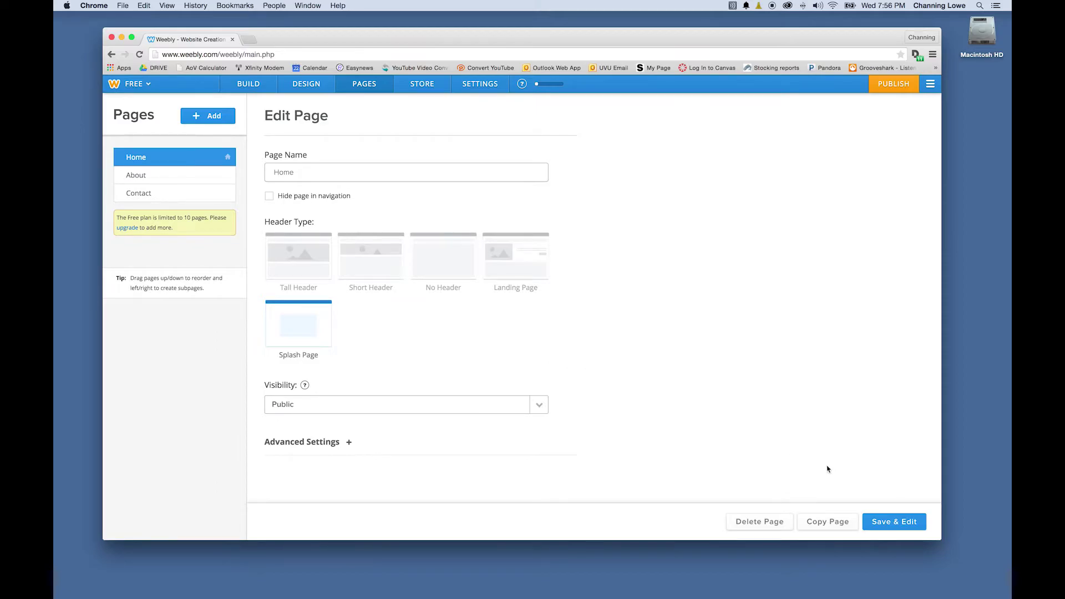
pyautogui.click(893, 523)
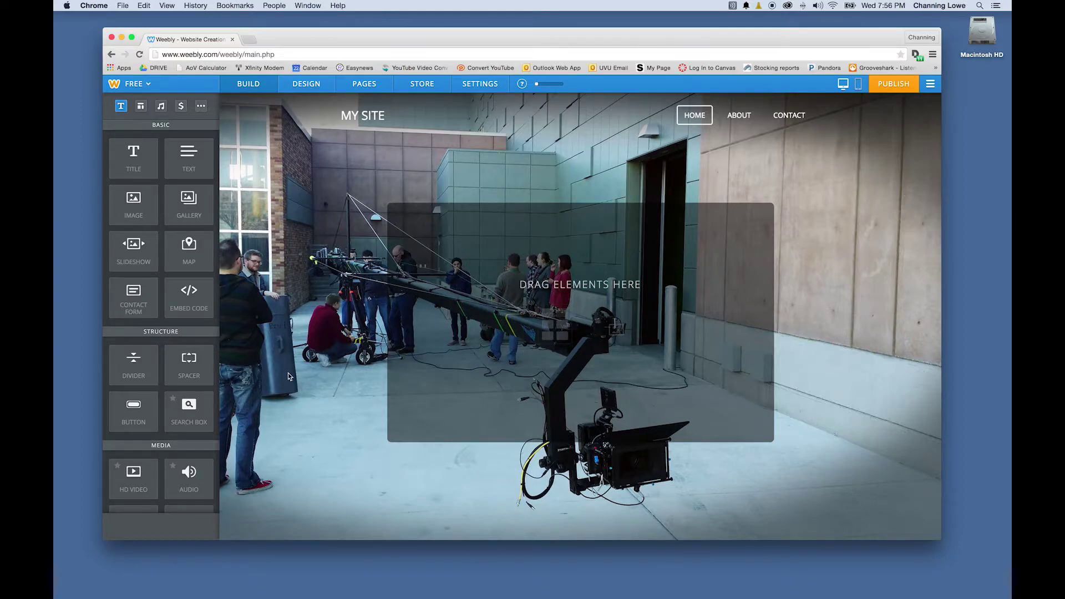
pyautogui.click(370, 115)
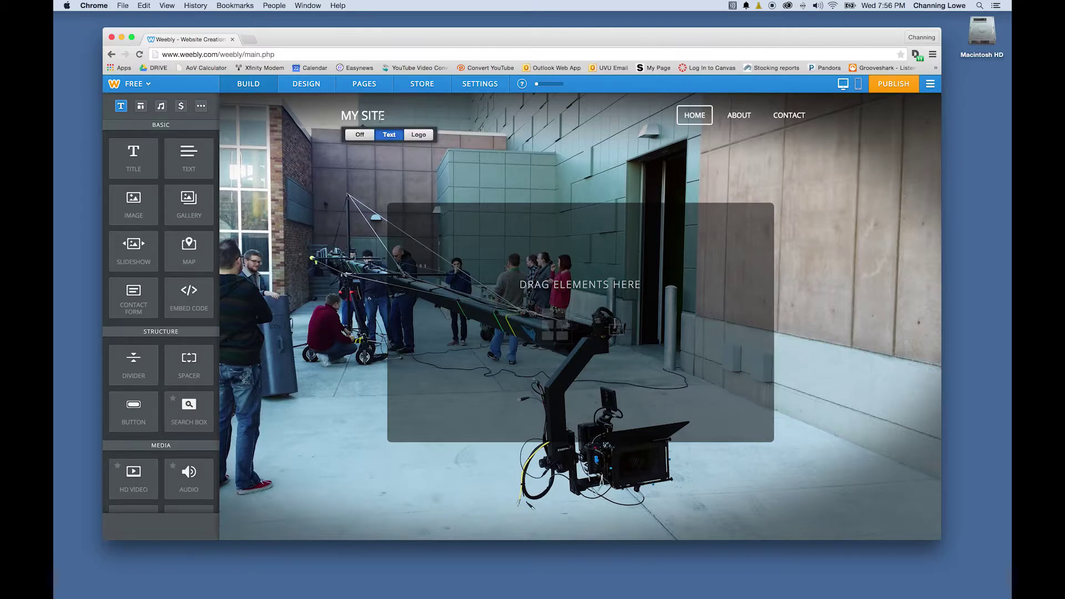
pyautogui.press('super+h')
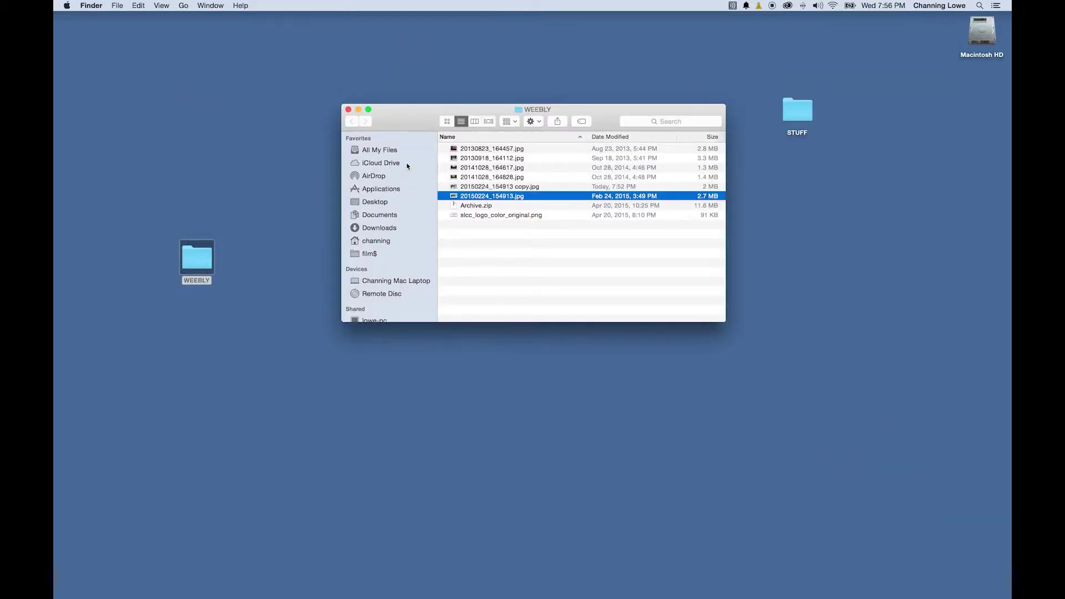
# Preview slcc_logo_color_original.png, then open it with Adobe Photoshop CC 2014
pyautogui.click(471, 215)
pyautogui.doubleClick(473, 215)
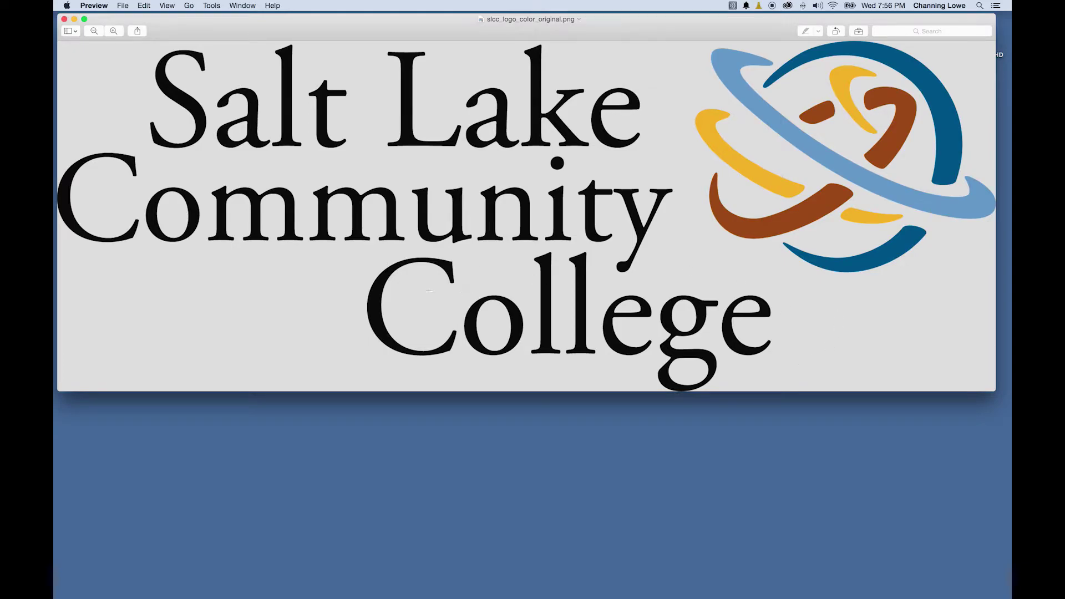
pyautogui.press('super+q')
pyautogui.rightClick(456, 215)
pyautogui.moveTo(610, 233)
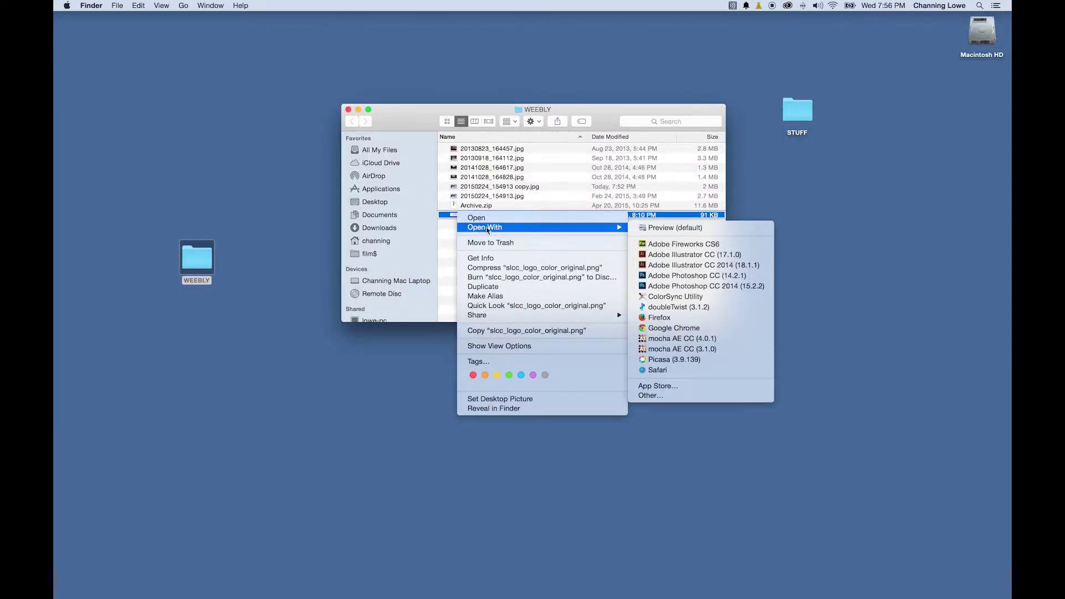
pyautogui.click(705, 286)
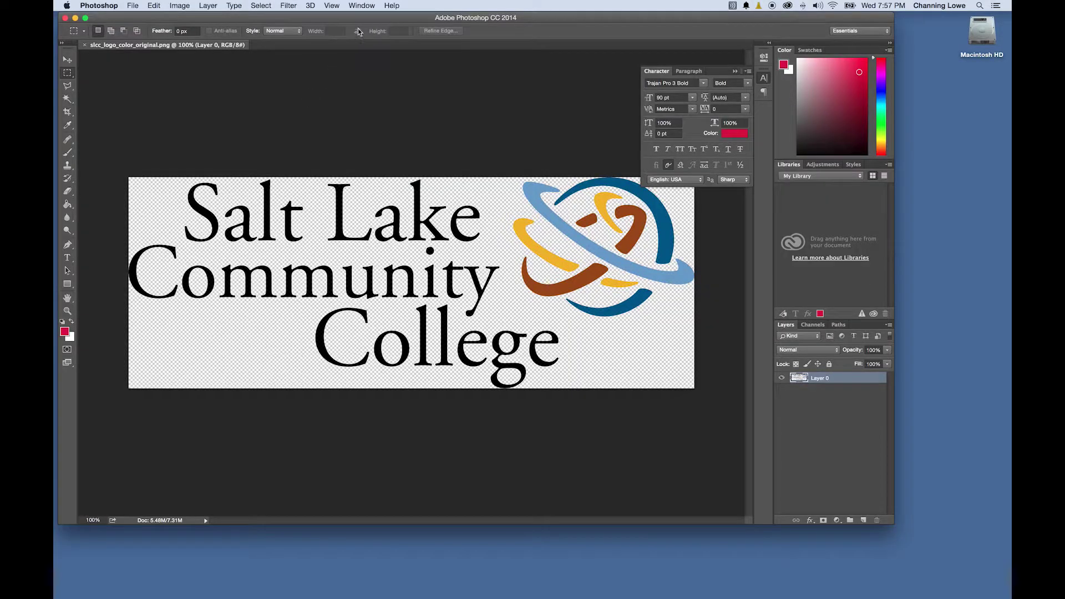
# Add a new layer beneath the logo and fill it with white
pyautogui.scroll(10, 186, 255)
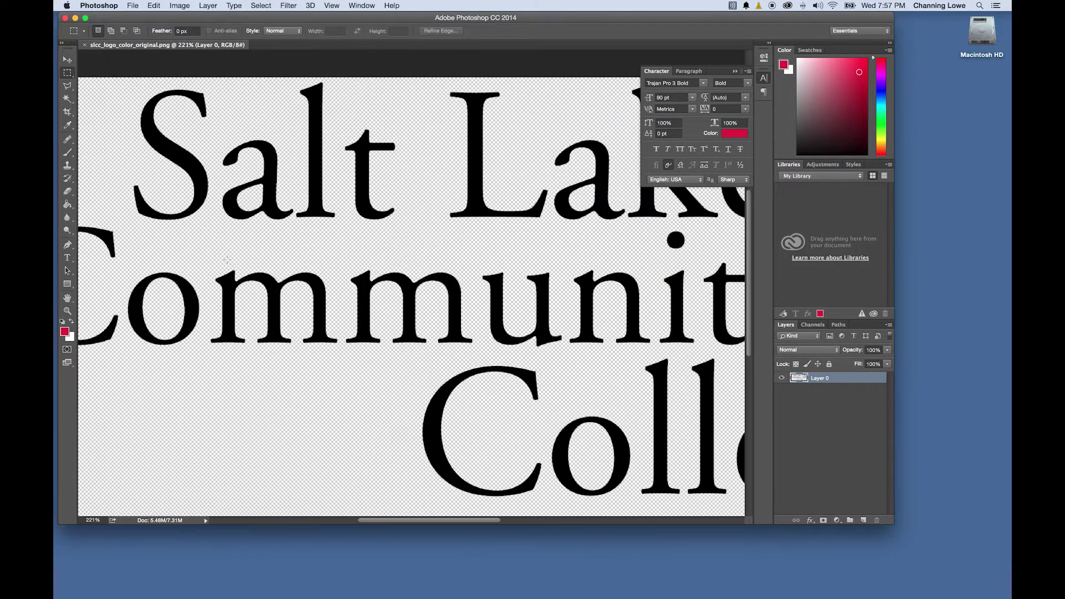
pyautogui.scroll(-15, 235, 259)
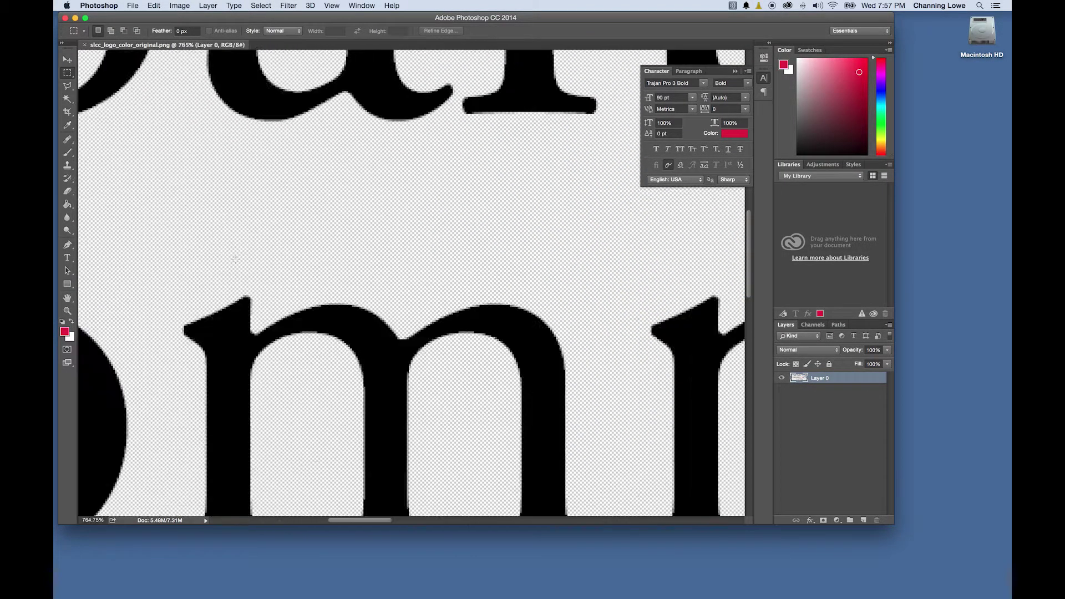
pyautogui.scroll(6, 384, 281)
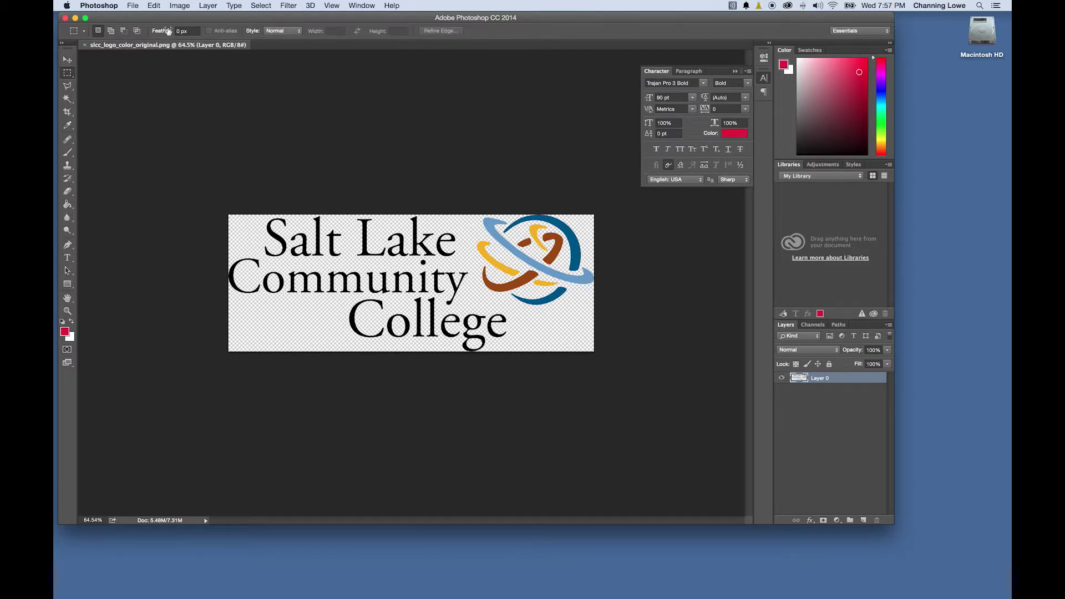
pyautogui.click(180, 5)
pyautogui.moveTo(189, 21)
pyautogui.moveTo(208, 6)
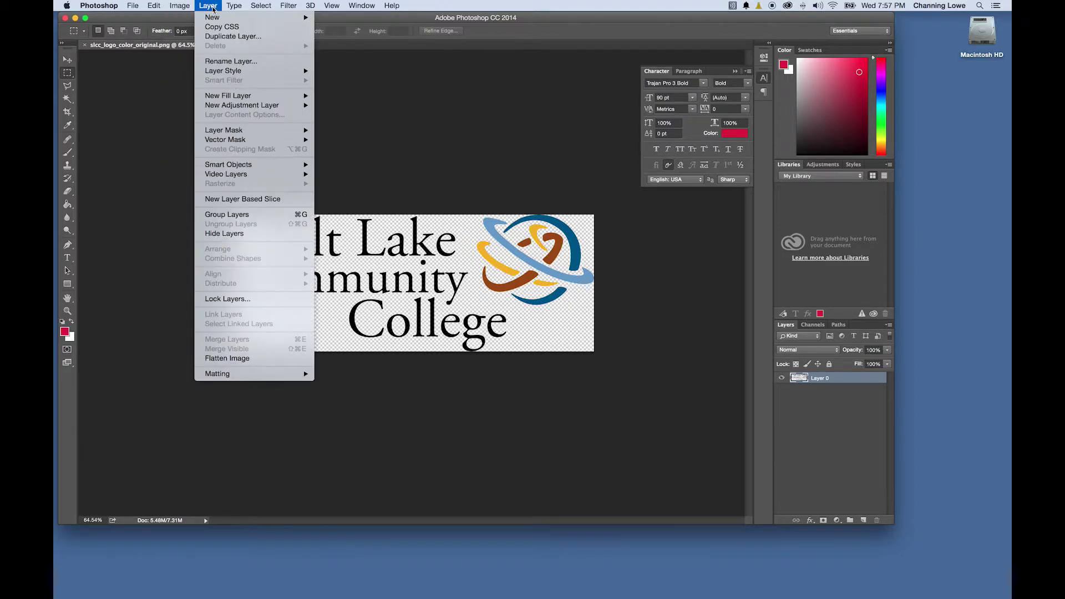
pyautogui.moveTo(232, 19)
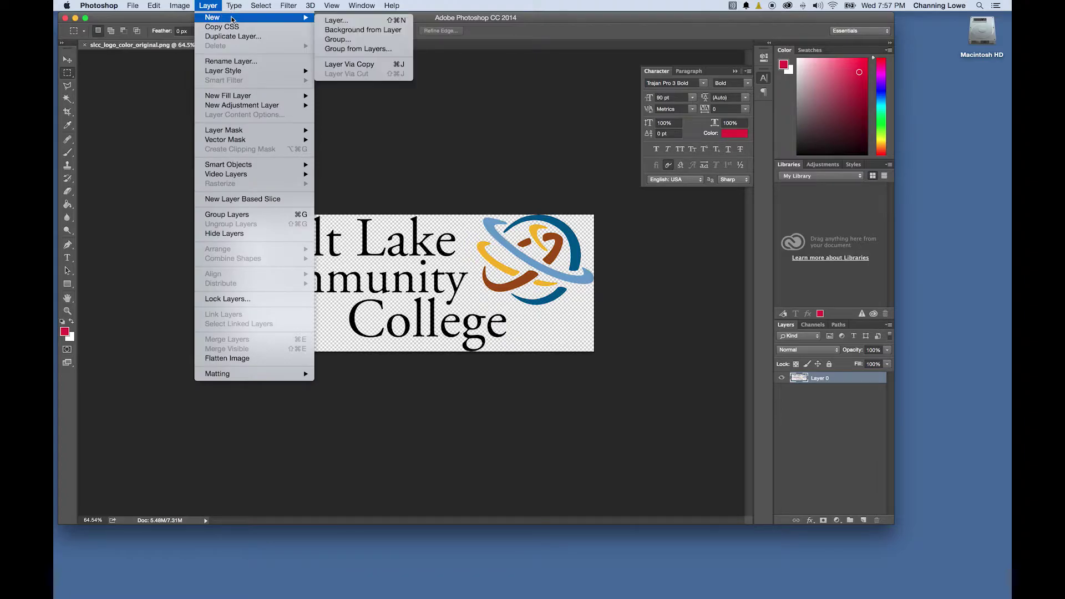
pyautogui.click(336, 20)
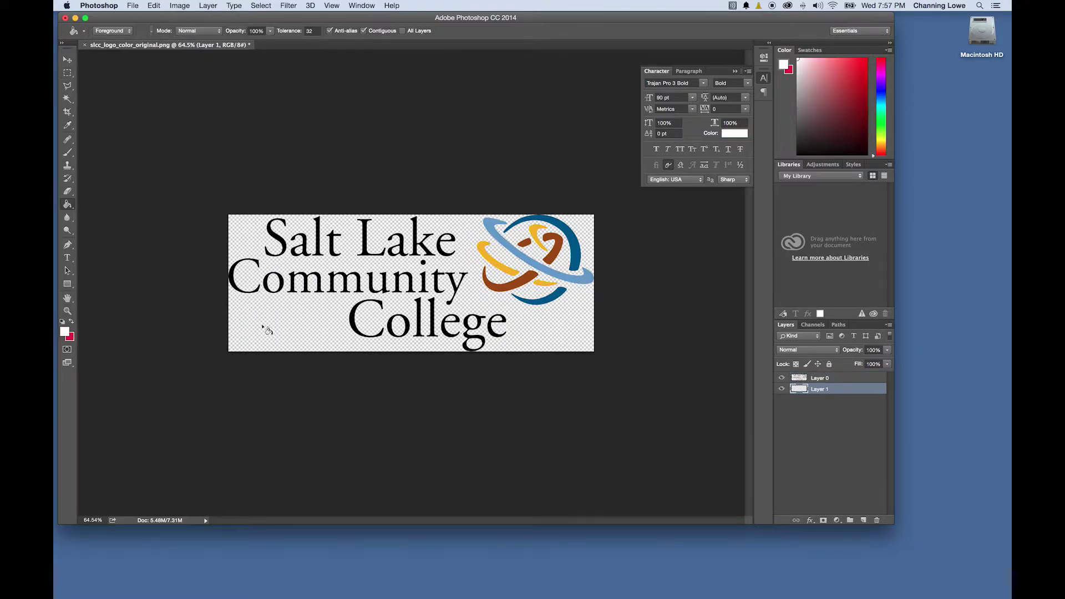
pyautogui.click(267, 330)
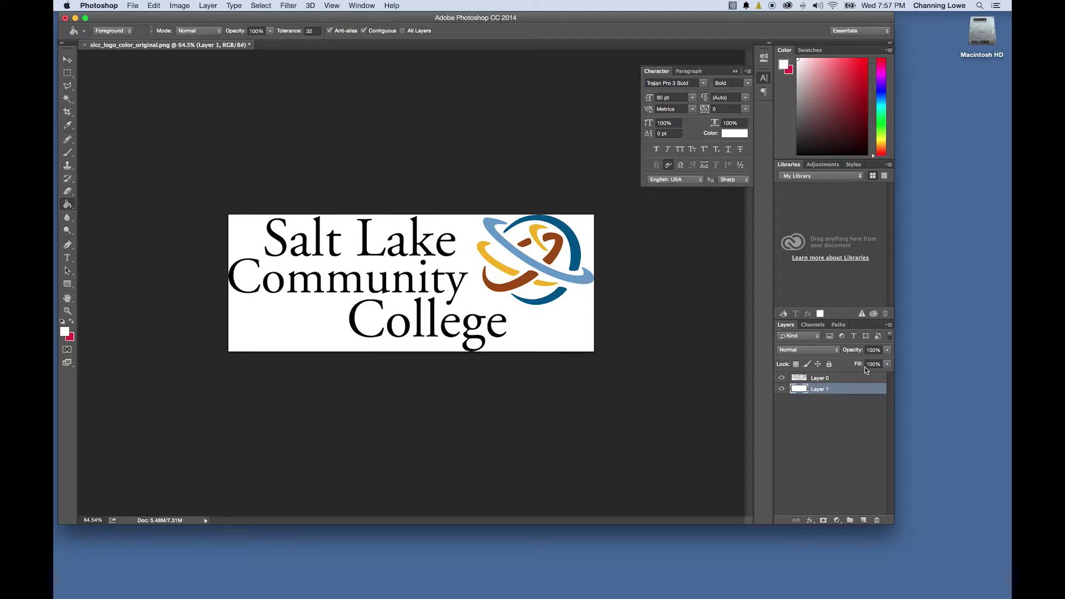
# Merge the logo and white background into one layer with Merge Visible
pyautogui.click(179, 5)
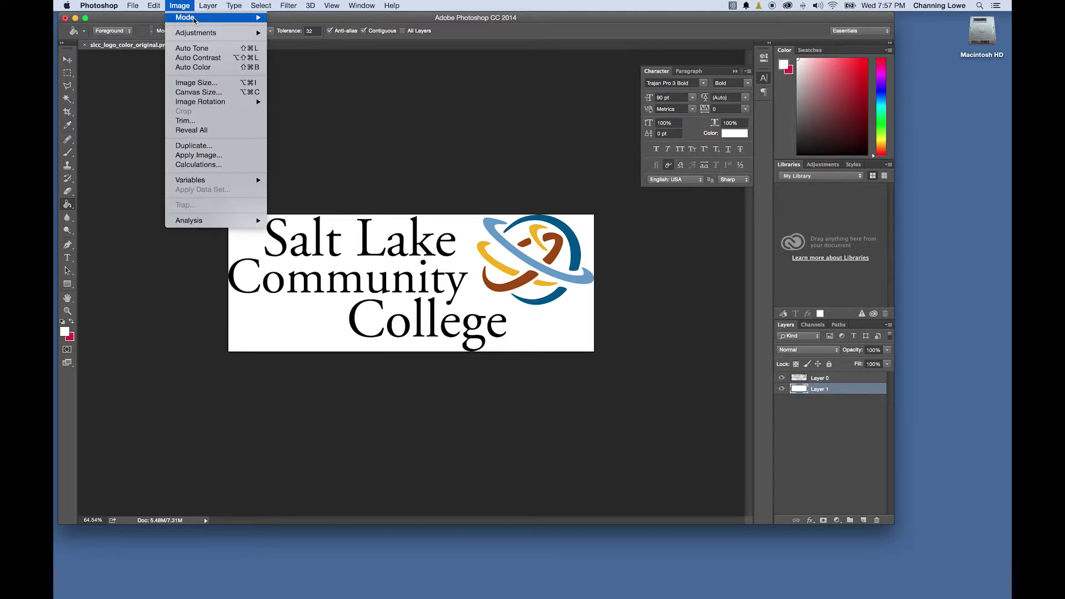
pyautogui.moveTo(200, 7)
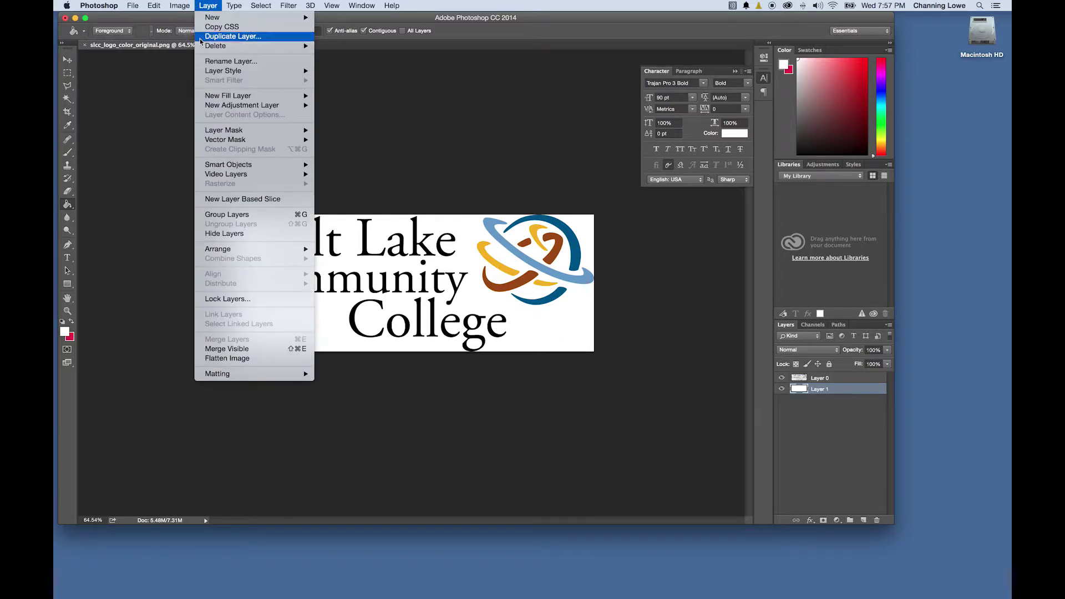
pyautogui.click(237, 353)
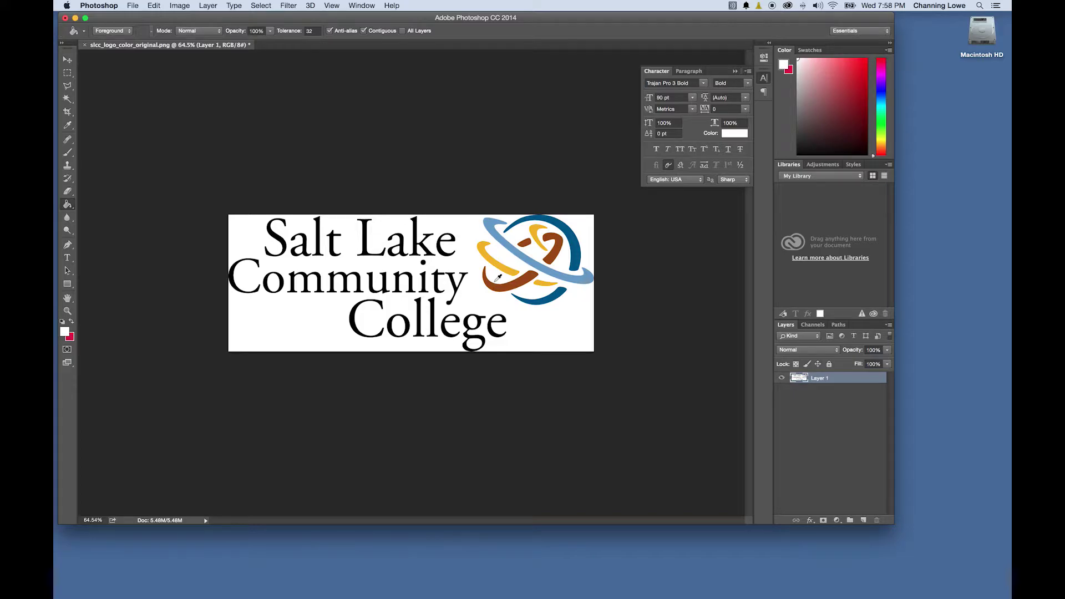
pyautogui.scroll(2, 498, 278)
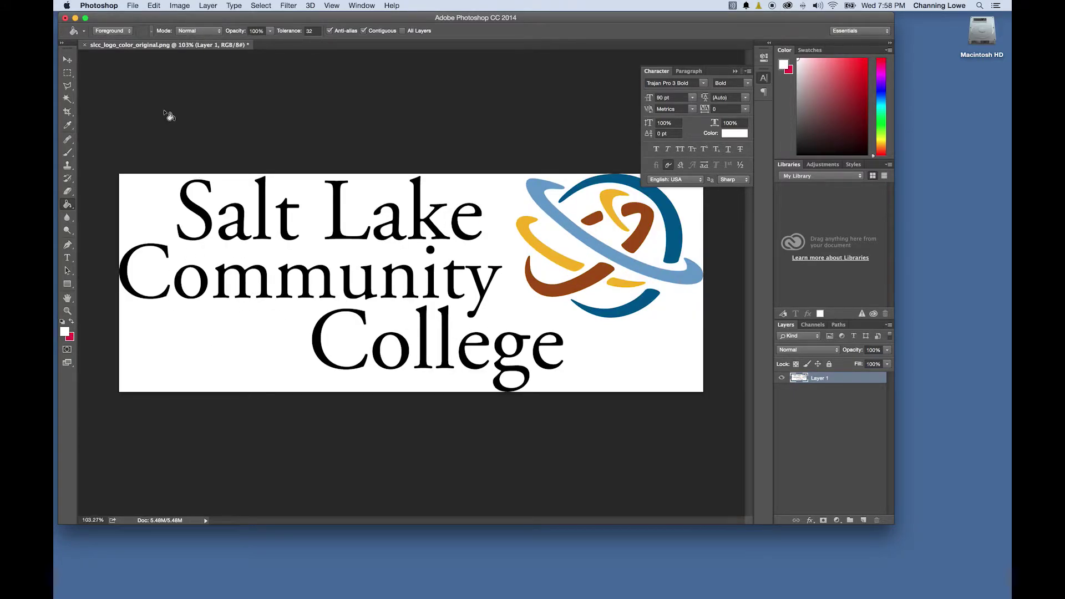
pyautogui.click(135, 5)
# Save the logo as slcc_logo_color_original copy.jpg, a JPEG at quality 12 (Maximum)
pyautogui.click(161, 99)
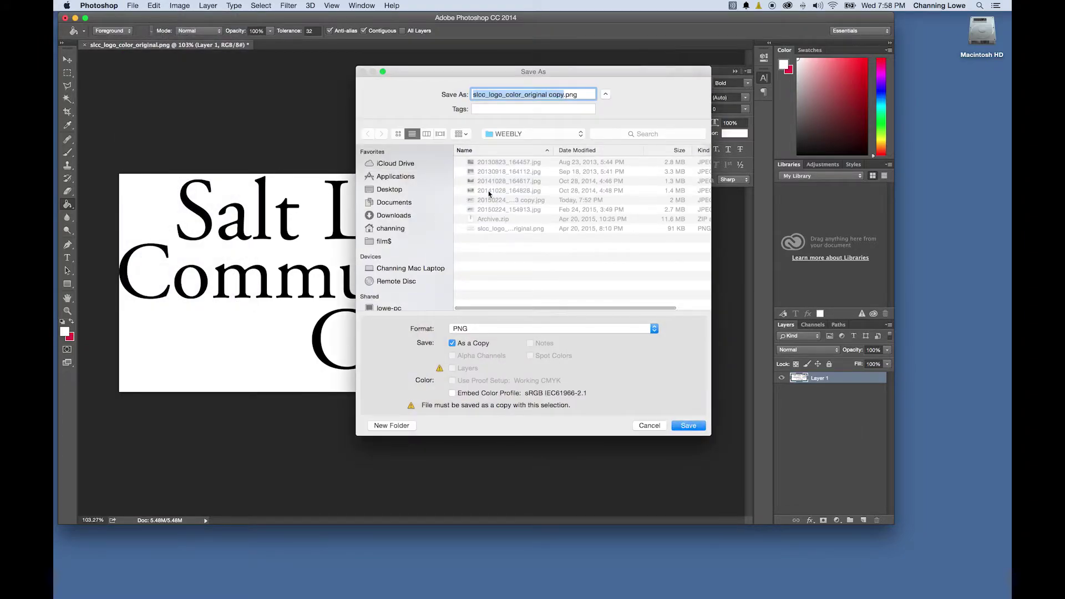
pyautogui.click(486, 328)
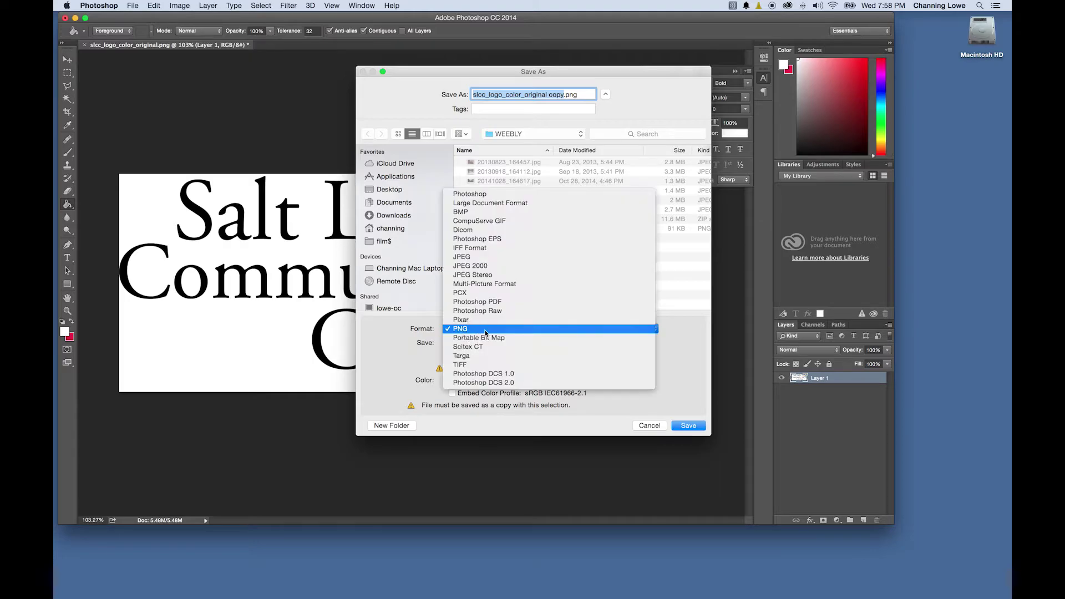
pyautogui.click(489, 257)
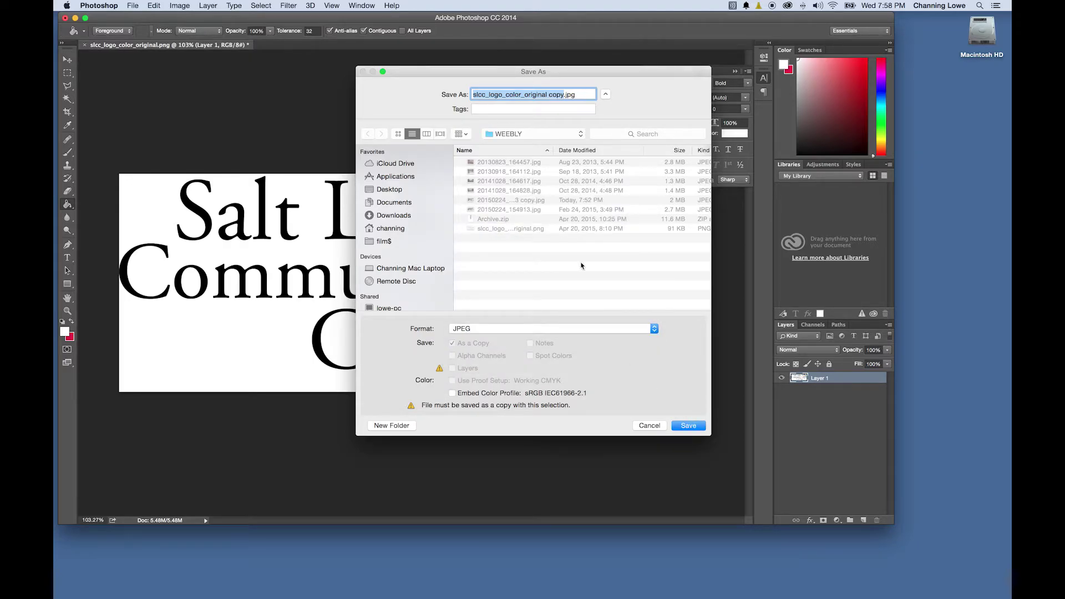
pyautogui.click(688, 426)
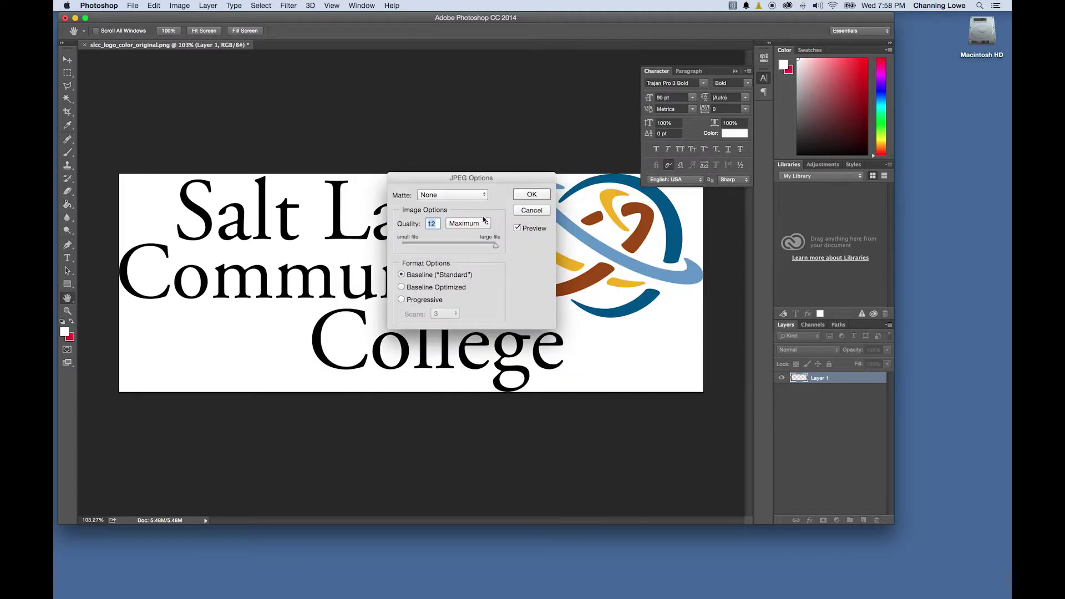
pyautogui.click(530, 204)
pyautogui.press('g')
pyautogui.press('super+Tab')
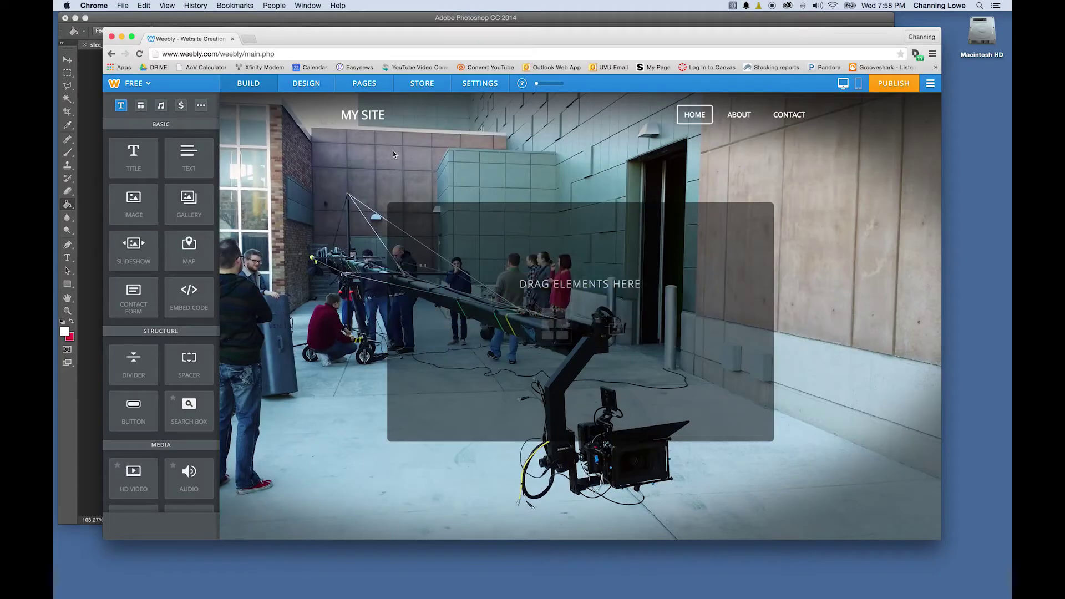
# Replace the MY SITE title with a Logo, uploading slcc_logo_color_original copy.jpg
pyautogui.click(363, 115)
pyautogui.moveTo(388, 121)
pyautogui.click(419, 136)
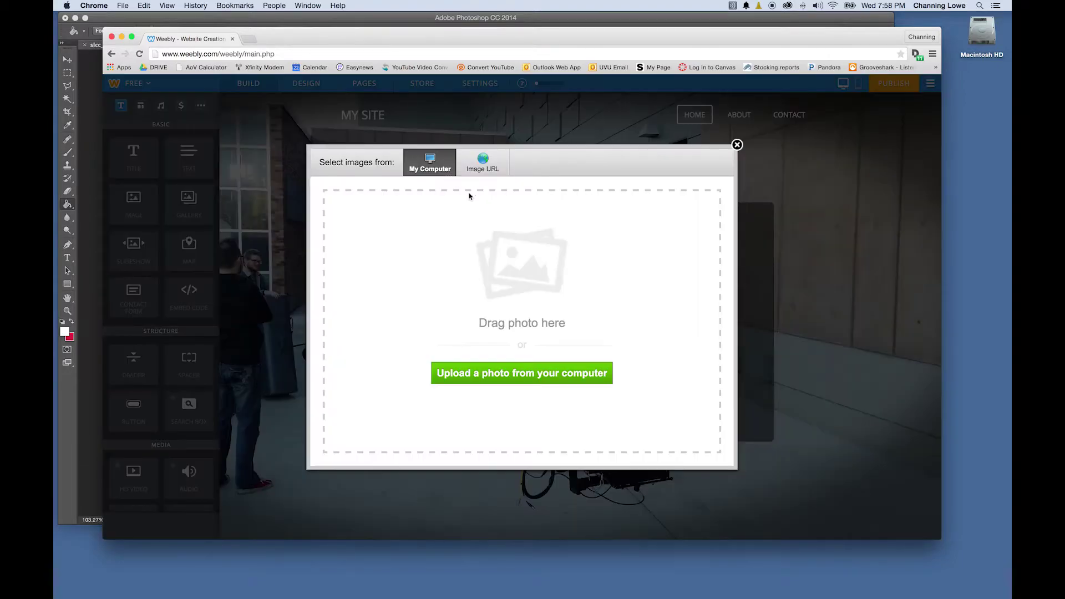
pyautogui.click(510, 376)
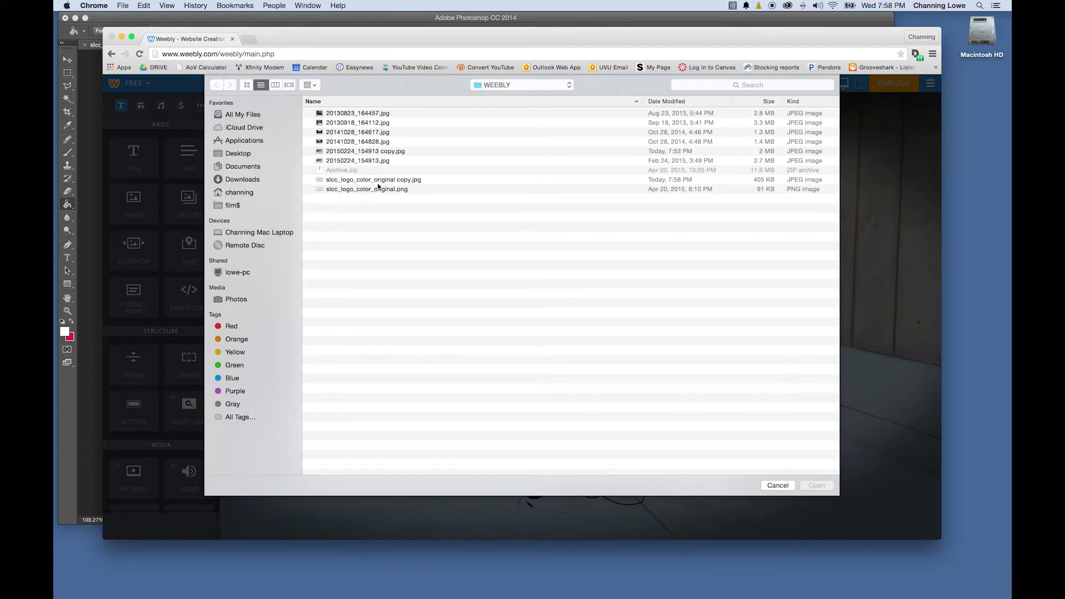
pyautogui.doubleClick(379, 181)
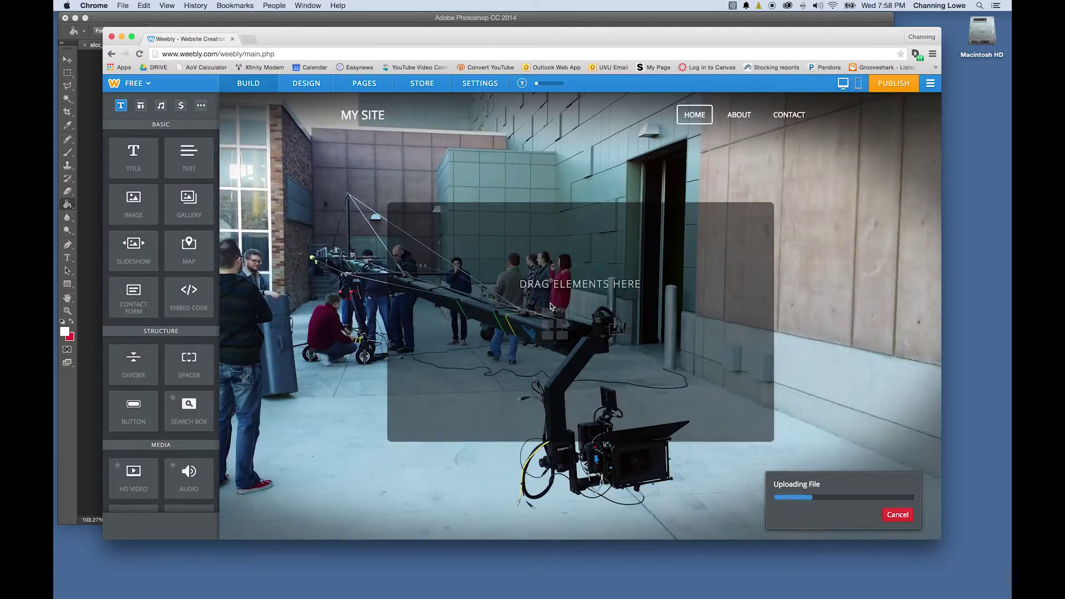
pyautogui.moveTo(369, 143)
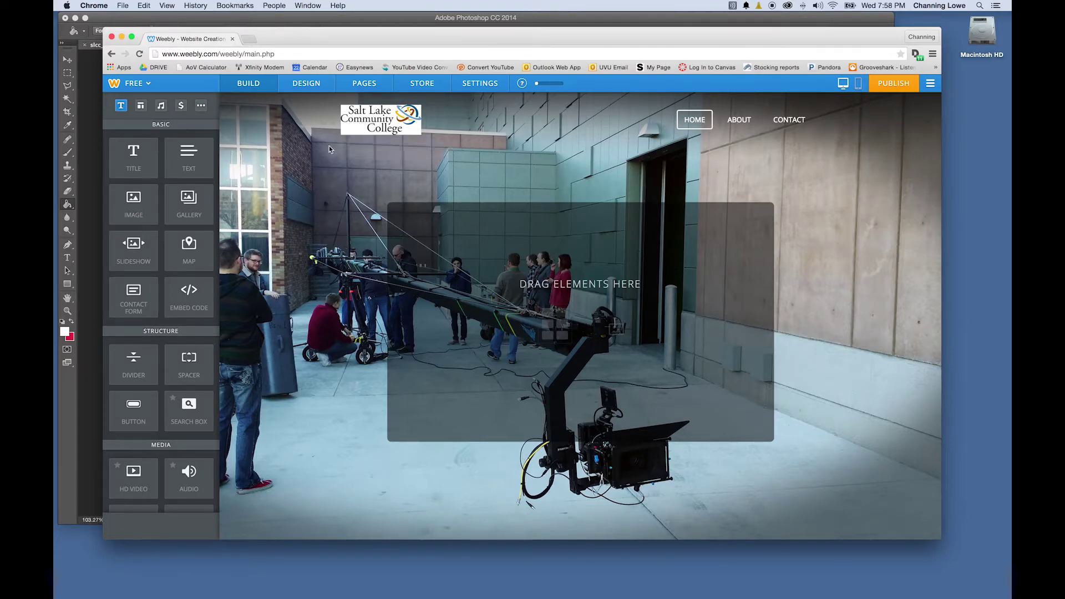
pyautogui.press('super+Tab')
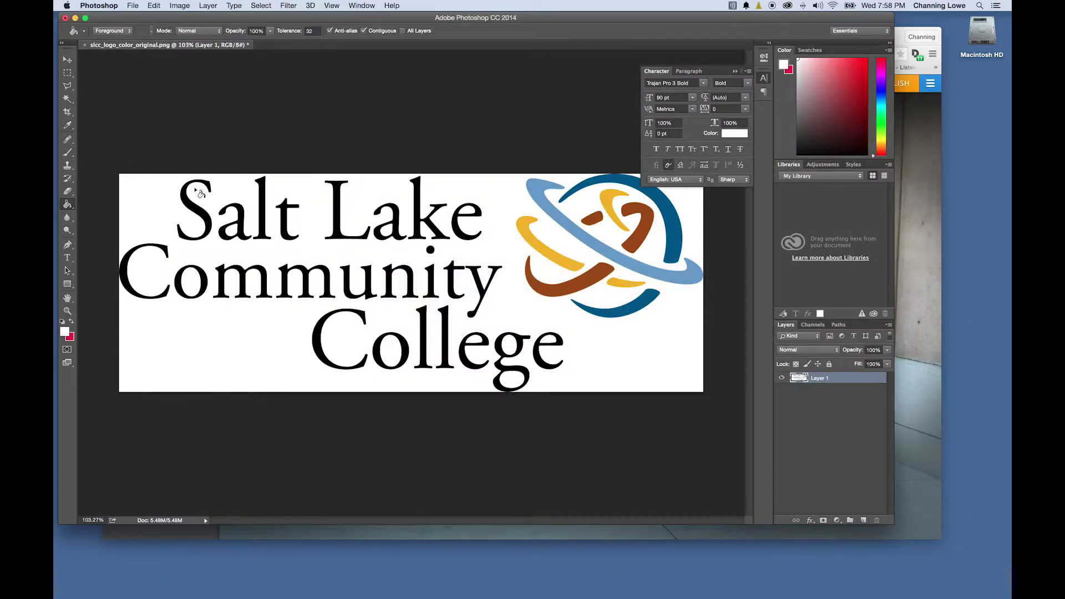
# Select the white background with Magic Wand and Select Similar, delete it, then deselect
pyautogui.click(68, 98)
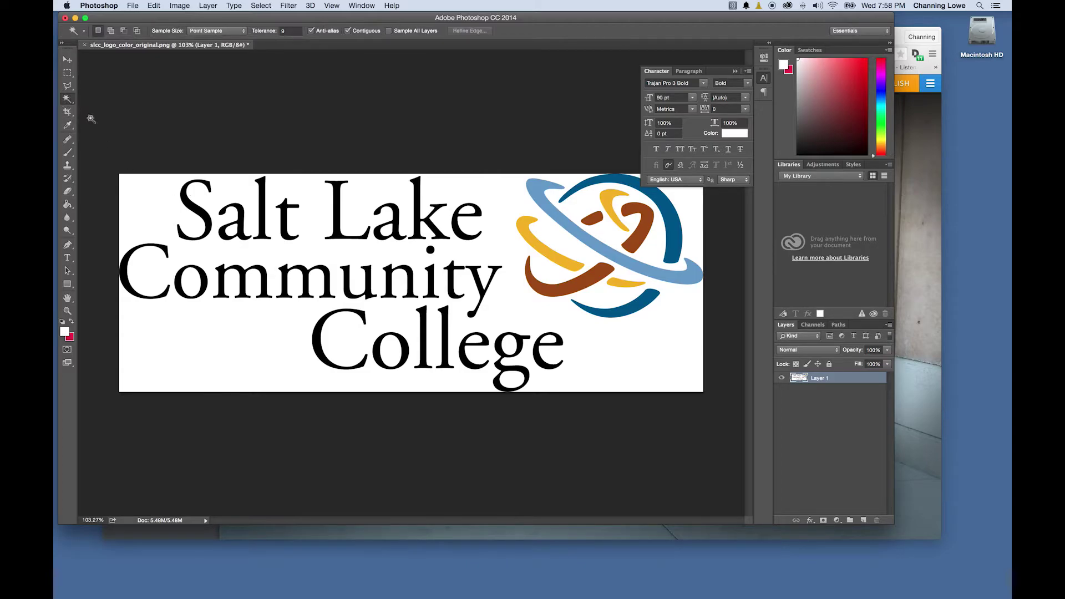
pyautogui.click(151, 202)
pyautogui.click(261, 5)
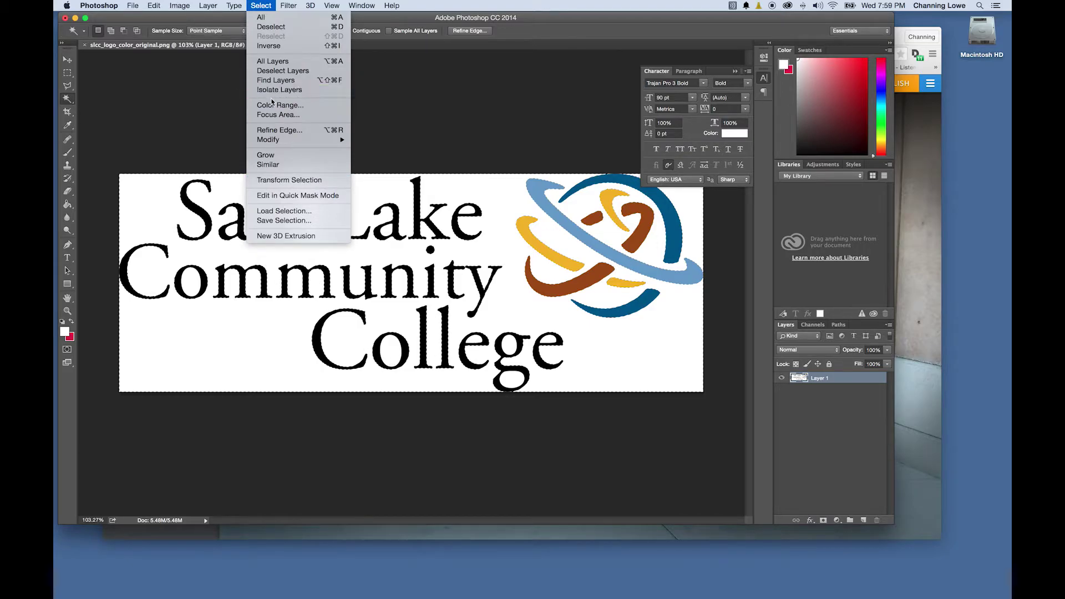
pyautogui.click(292, 165)
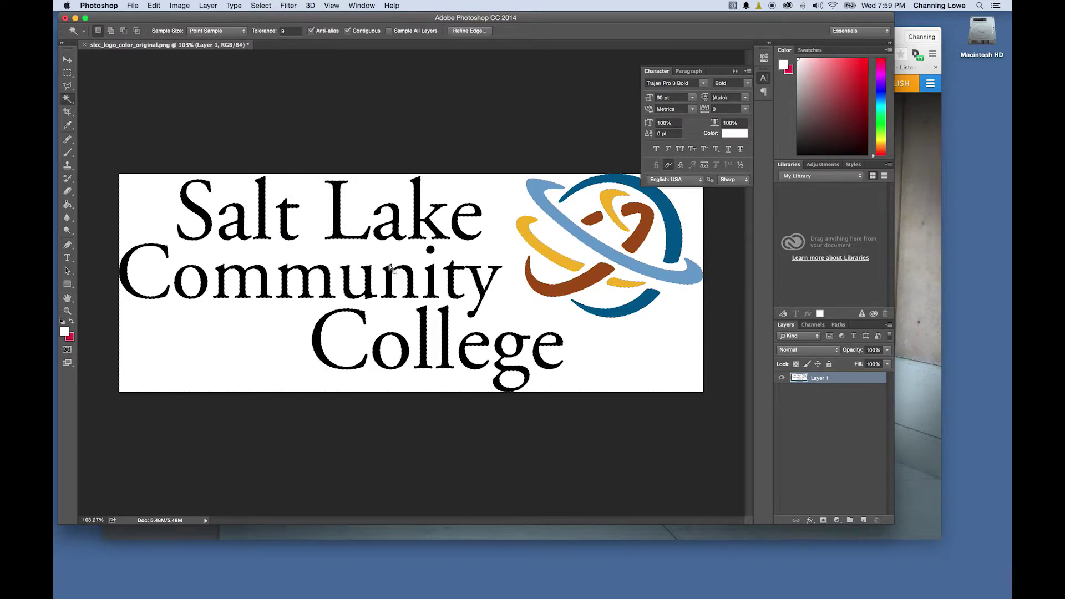
pyautogui.press('Delete')
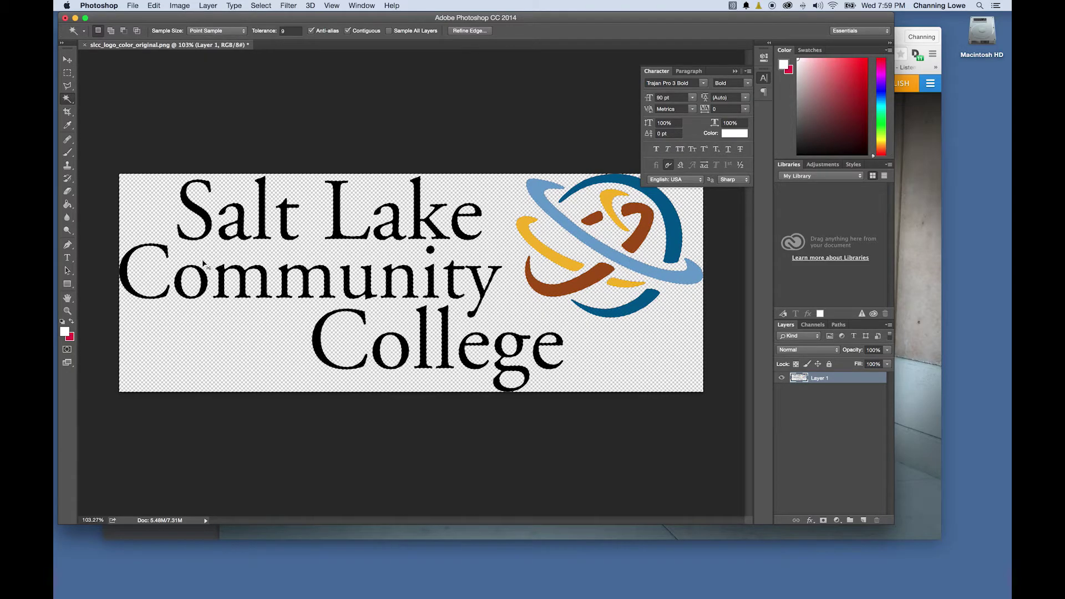
pyautogui.press('super+d')
# Cancel a PNG Save As, then quit Photoshop without saving changes
pyautogui.click(133, 6)
pyautogui.click(147, 109)
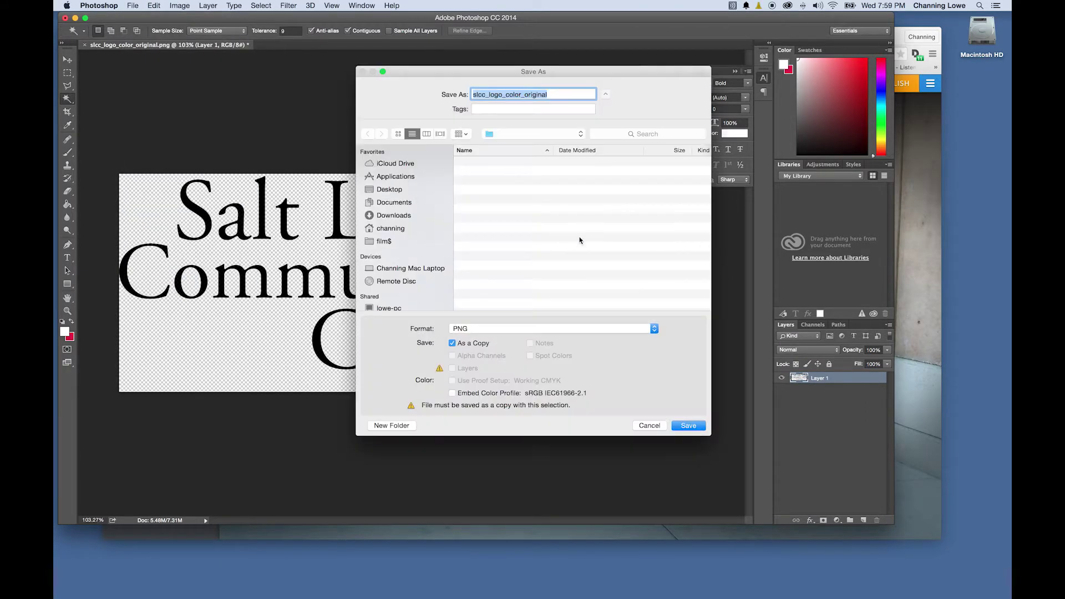
pyautogui.click(481, 331)
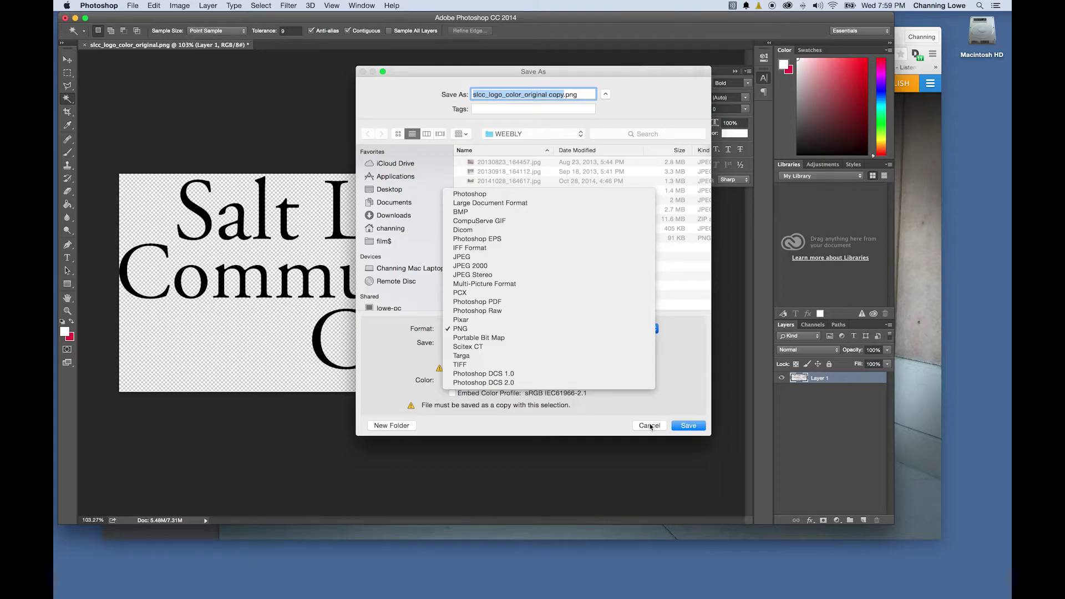
pyautogui.click(522, 325)
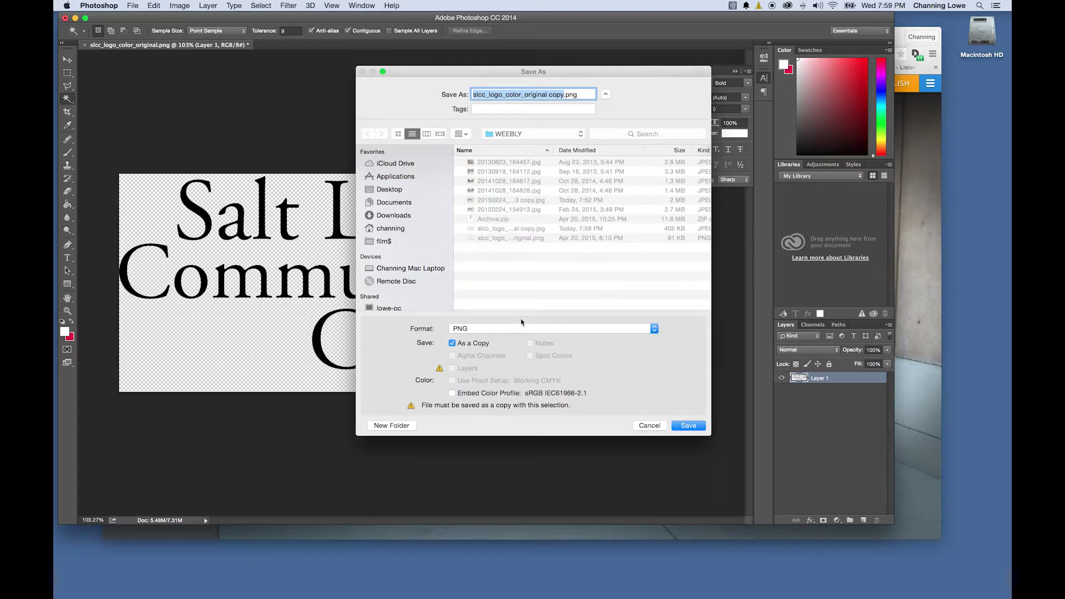
pyautogui.click(647, 426)
pyautogui.press('super+q')
pyautogui.click(489, 206)
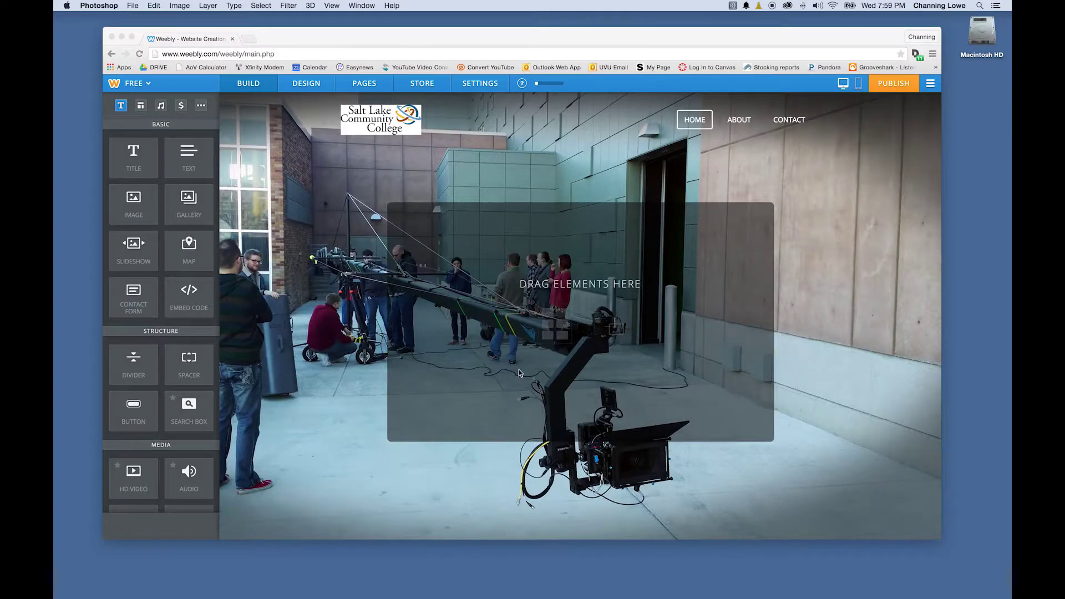
# Remove the JPEG logo from the Weebly header
pyautogui.click(379, 126)
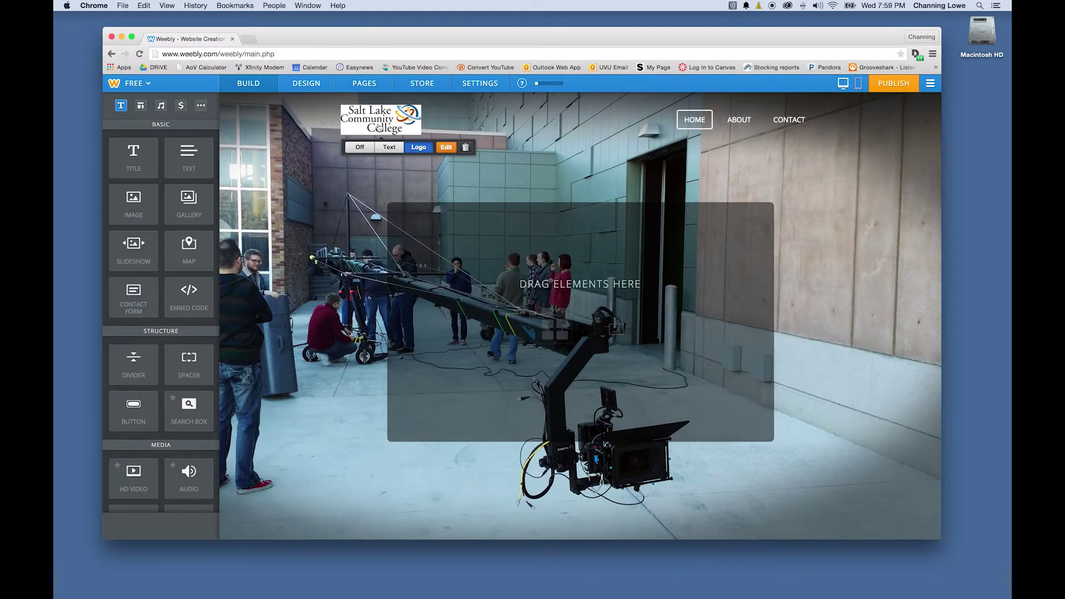
pyautogui.click(445, 148)
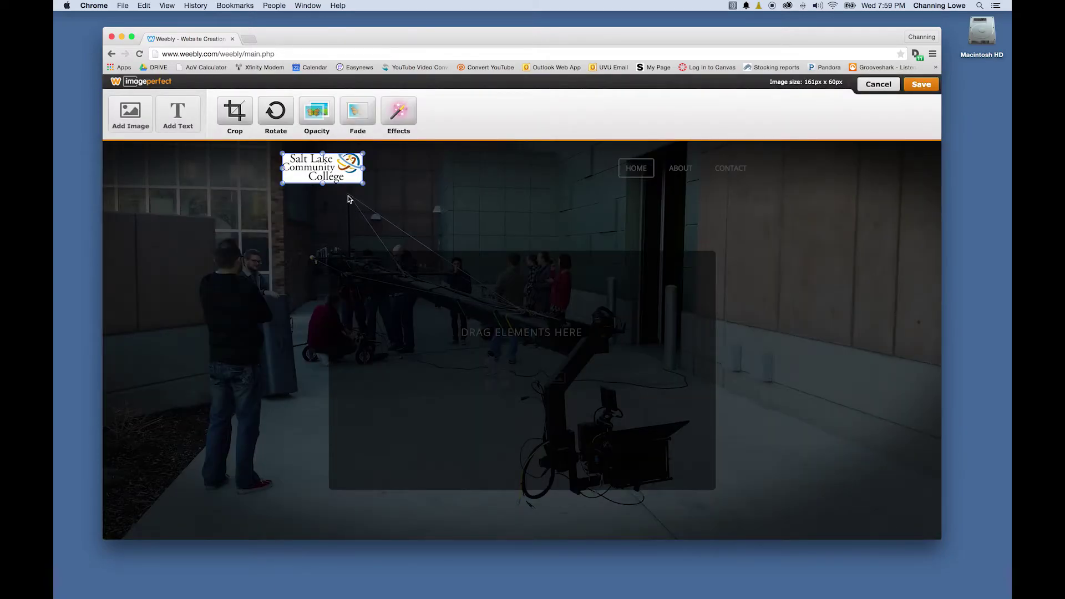
pyautogui.press('Escape')
pyautogui.click(465, 149)
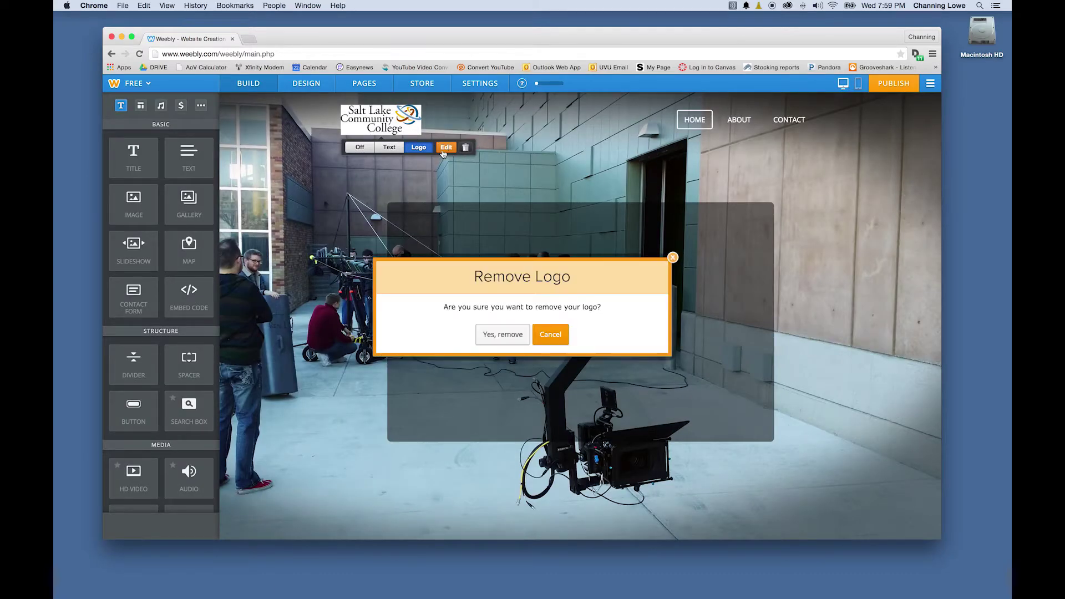
pyautogui.click(505, 333)
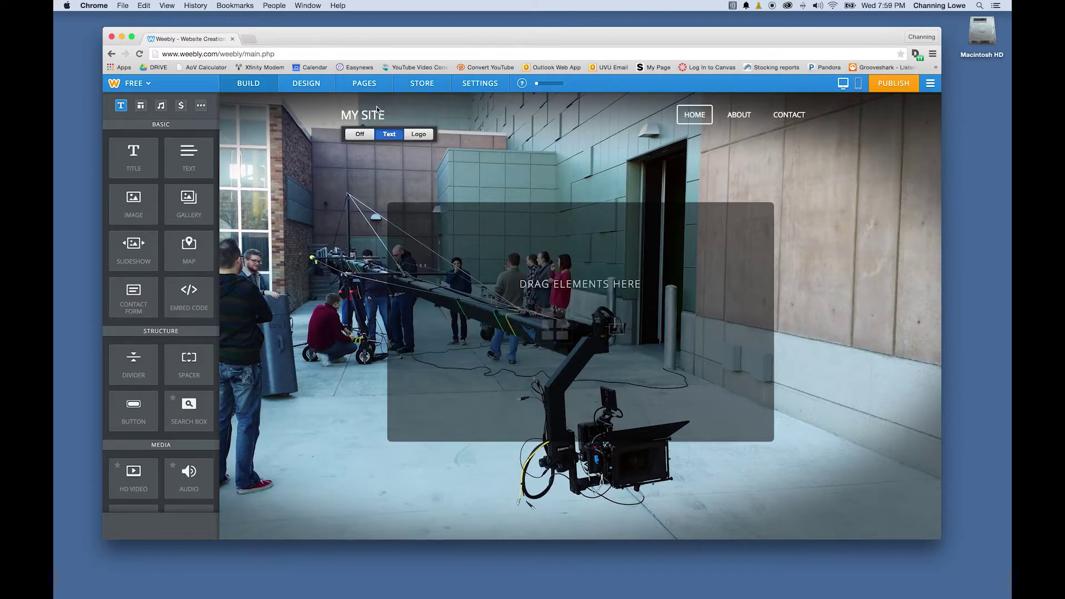
# Upload slcc_logo_color_original.png as the new header logo
pyautogui.click(419, 135)
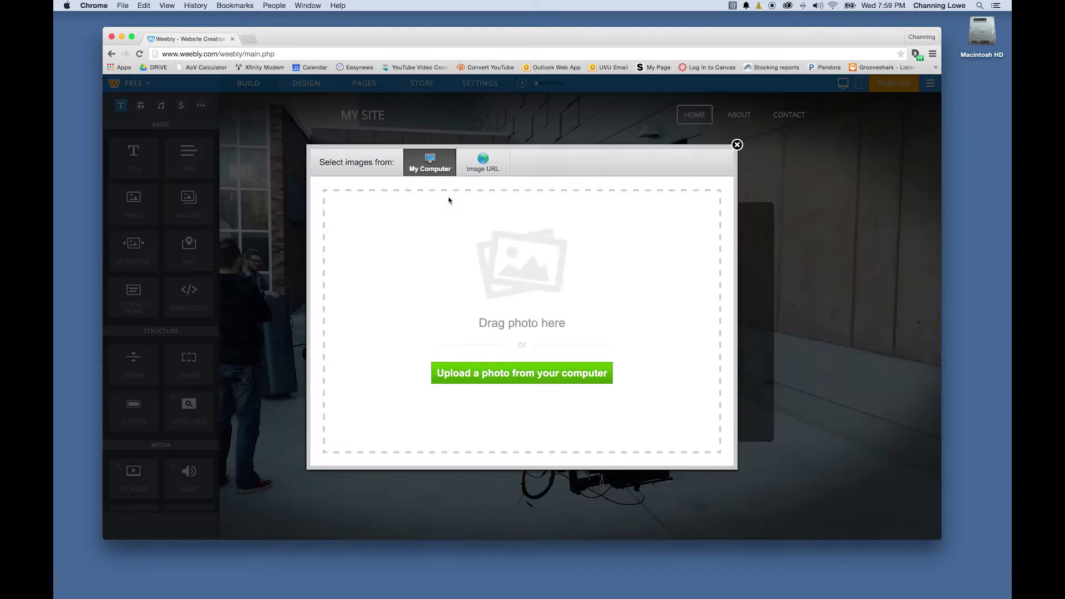
pyautogui.click(498, 371)
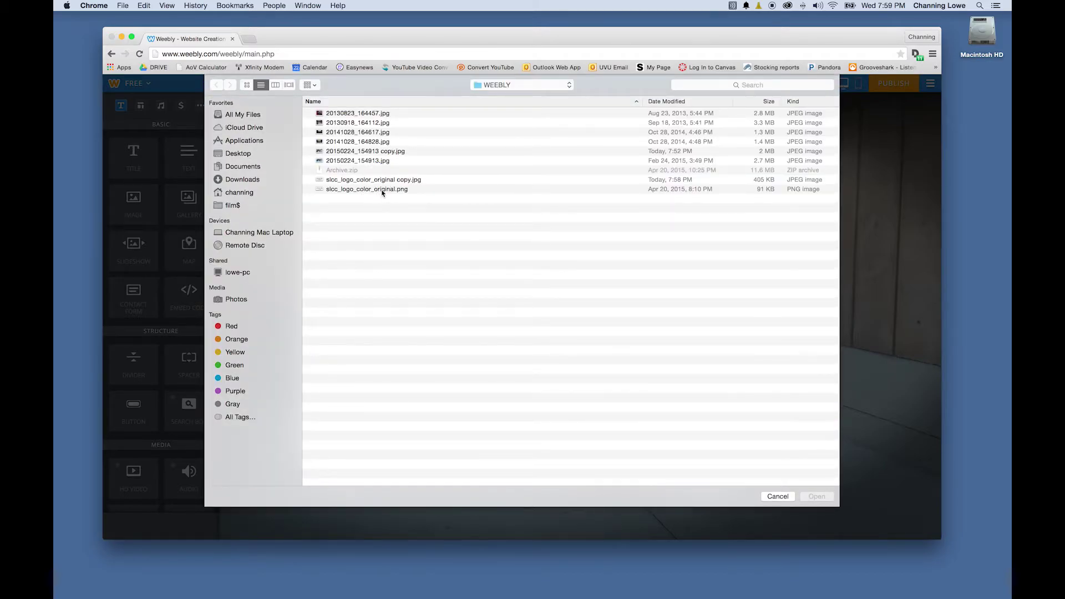
pyautogui.click(381, 191)
pyautogui.click(817, 497)
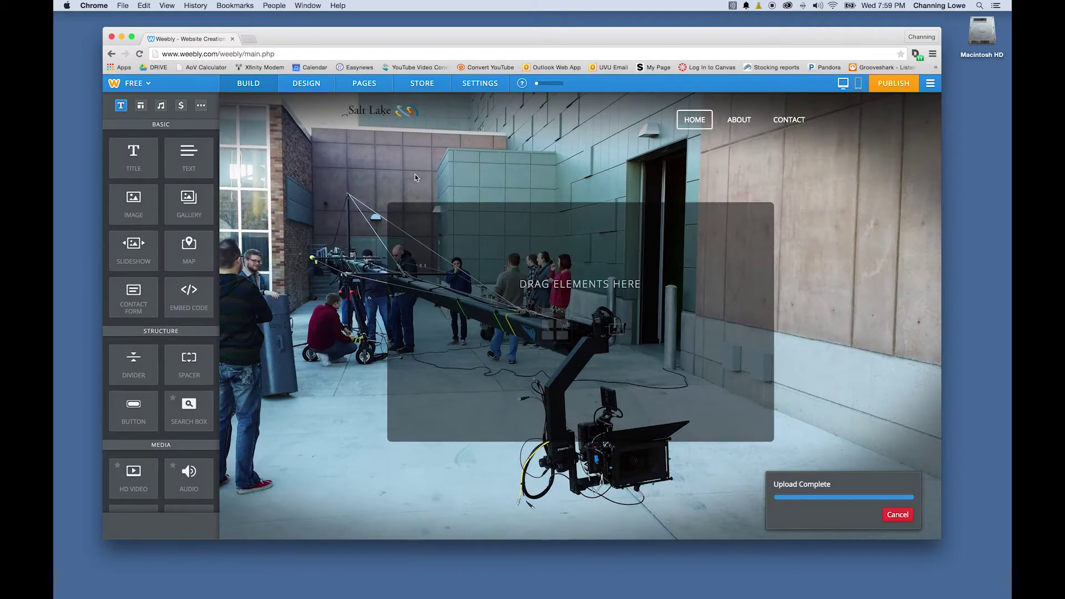
pyautogui.click(383, 123)
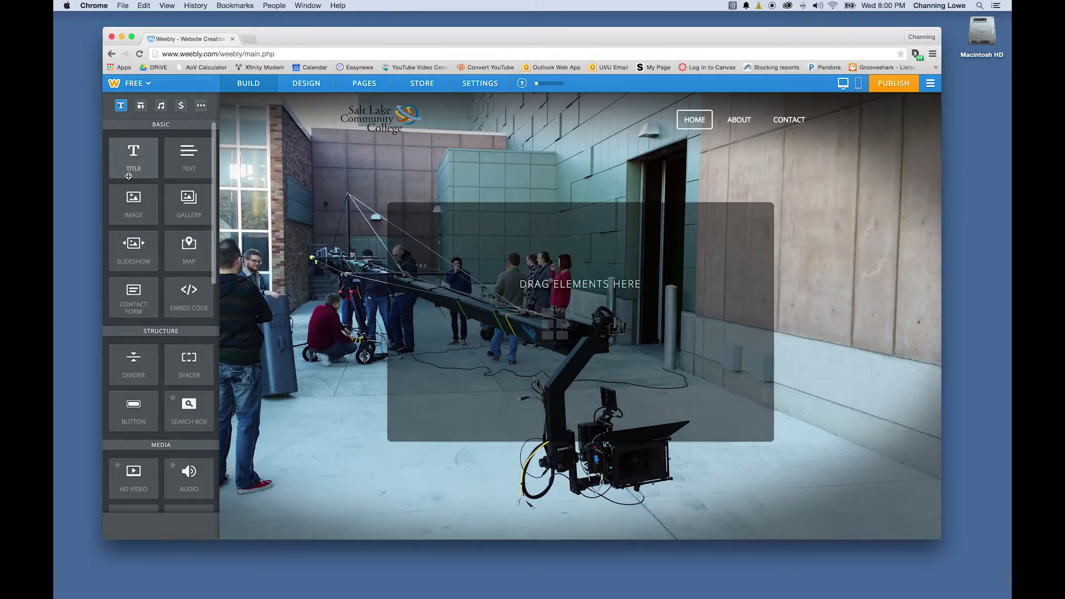
# Add a centred title reading the owner's name followed by PRODUCTION RESUME
pyautogui.moveTo(138, 179); pyautogui.dragTo(494, 272)
pyautogui.click(494, 253)
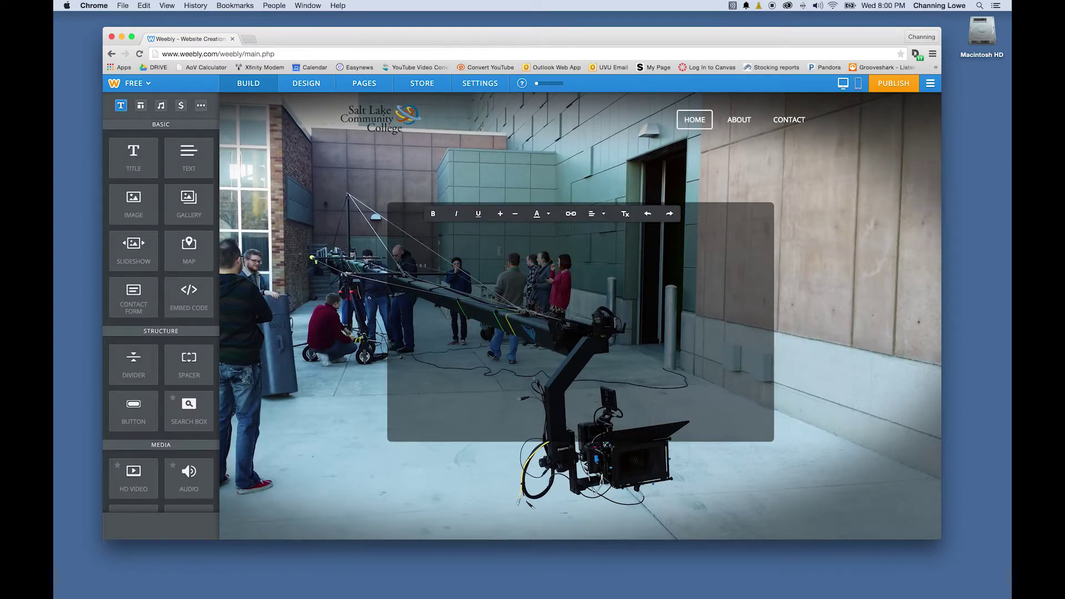
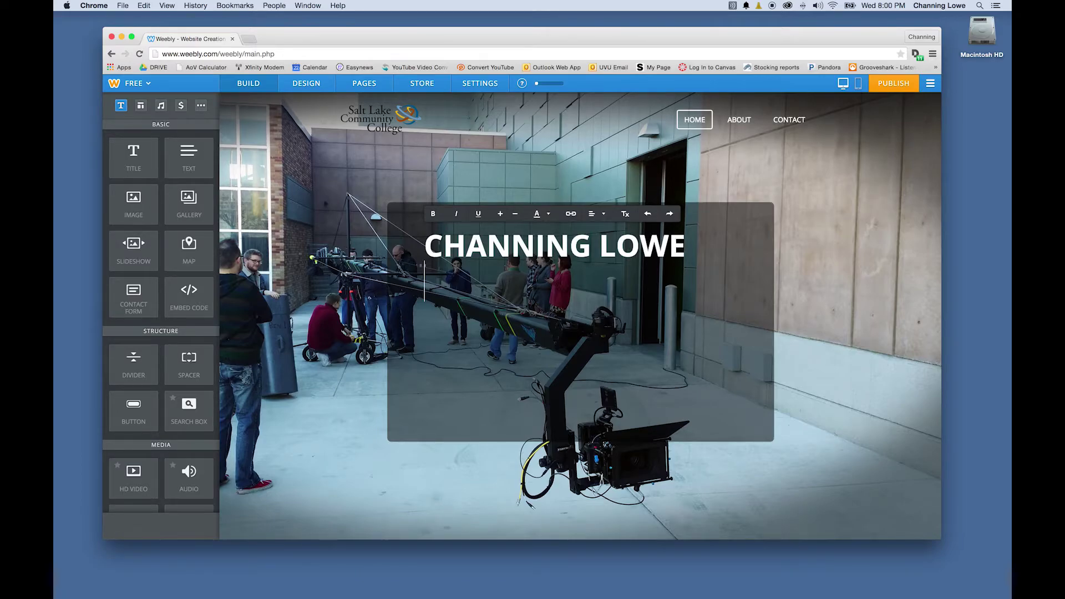
pyautogui.write('PRODUCTION RESUME')
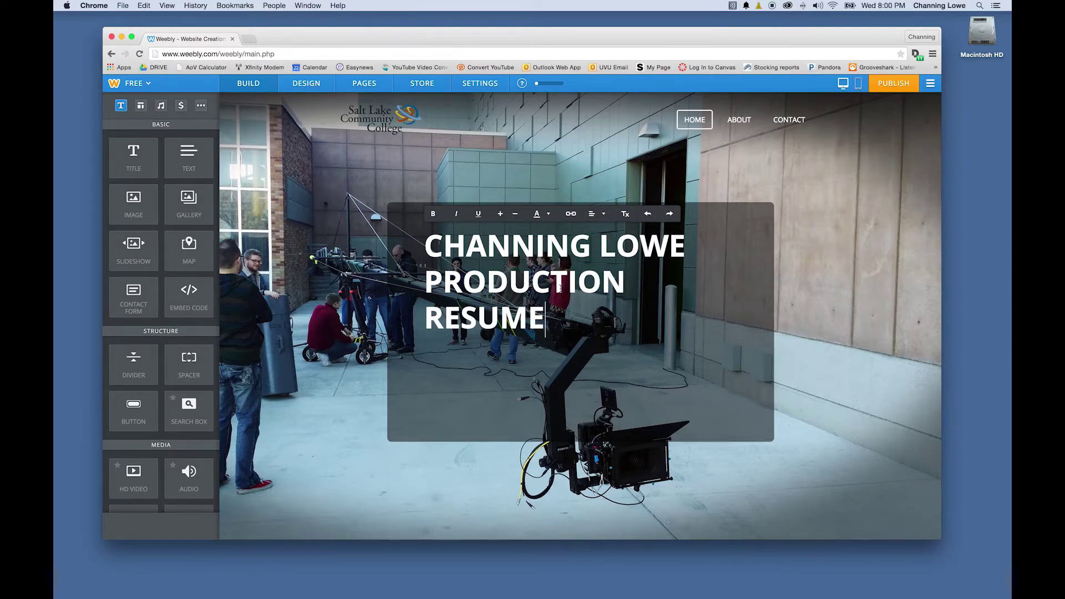
pyautogui.moveTo(547, 324); pyautogui.dragTo(423, 236)
pyautogui.click(598, 216)
pyautogui.click(598, 246)
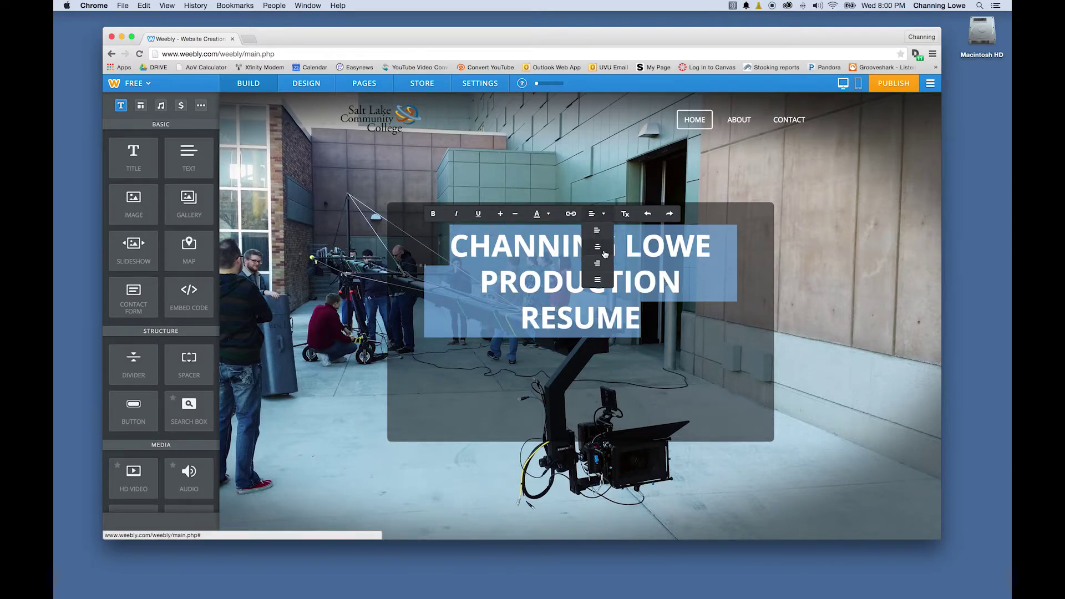
pyautogui.click(624, 281)
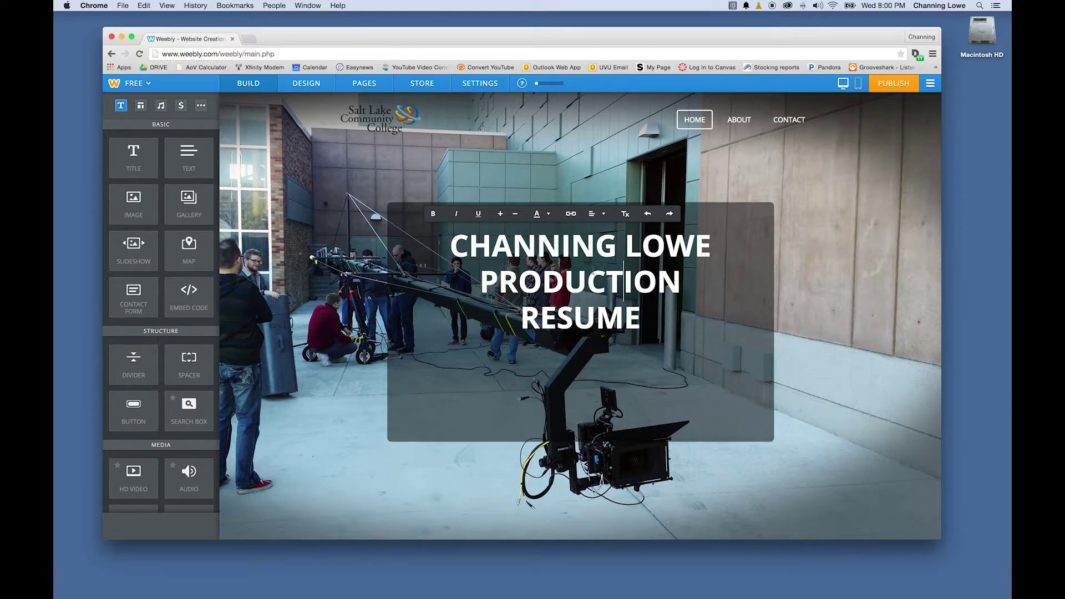
# Resize the title text with the − and + buttons so it wraps onto two lines
pyautogui.moveTo(642, 318); pyautogui.dragTo(686, 321)
pyautogui.click(480, 237)
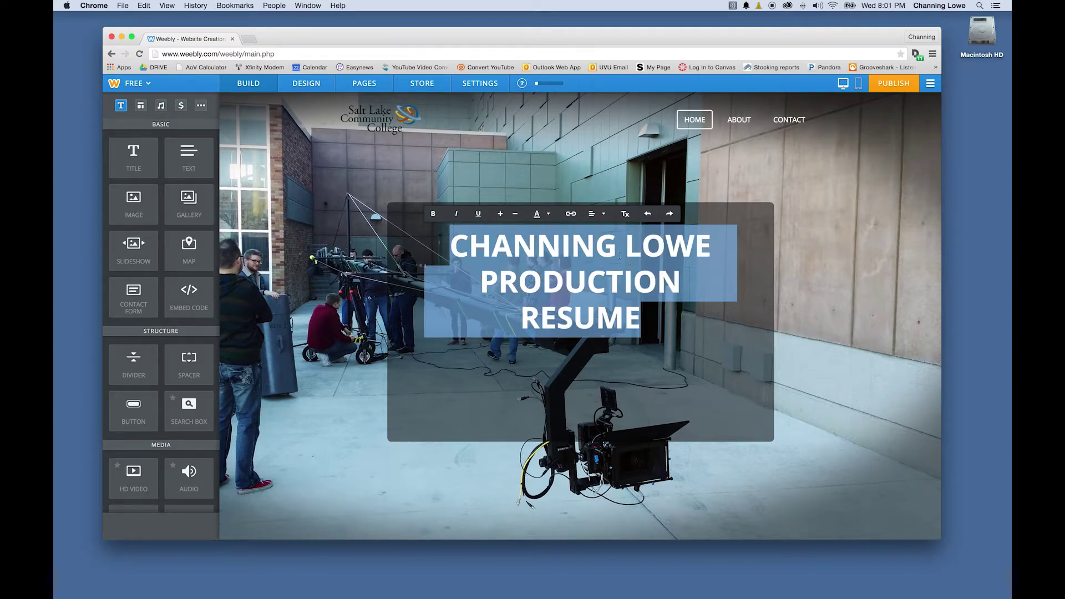
pyautogui.click(516, 215)
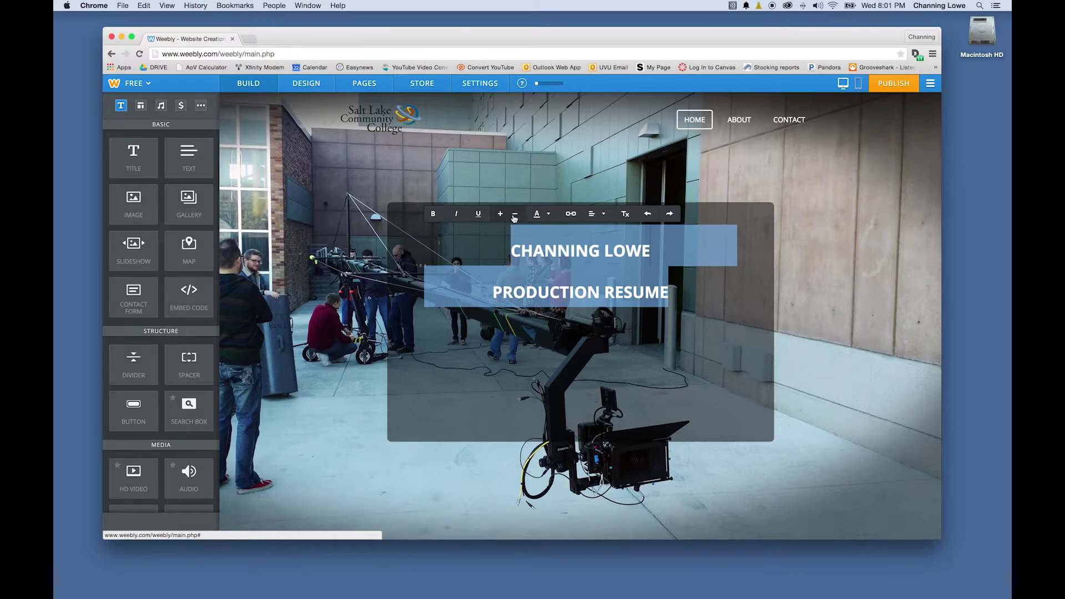
pyautogui.click(500, 214)
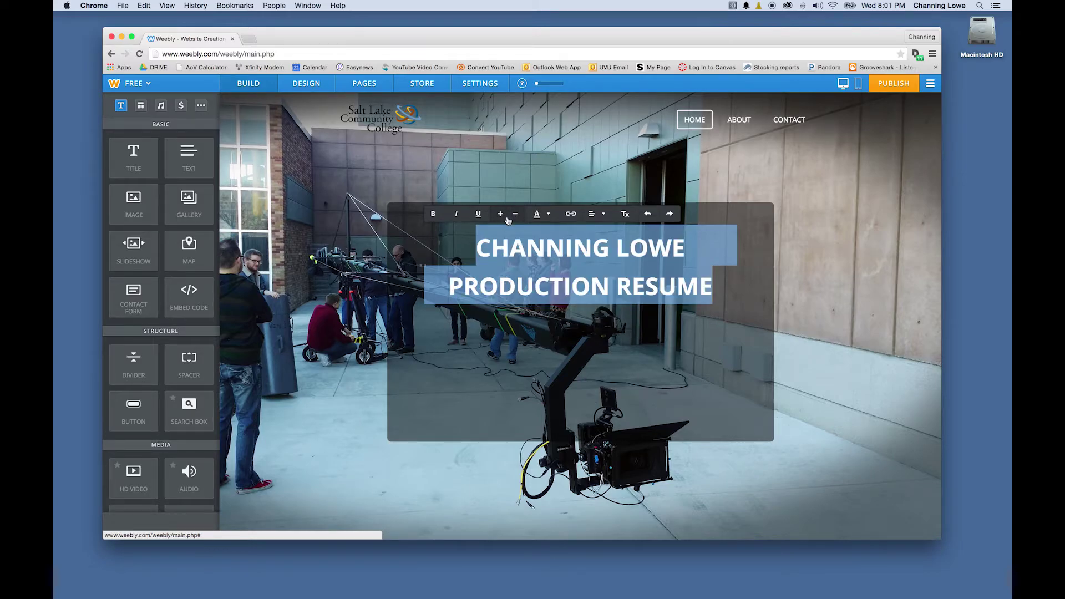
pyautogui.press('Right')
pyautogui.moveTo(713, 294); pyautogui.dragTo(481, 255)
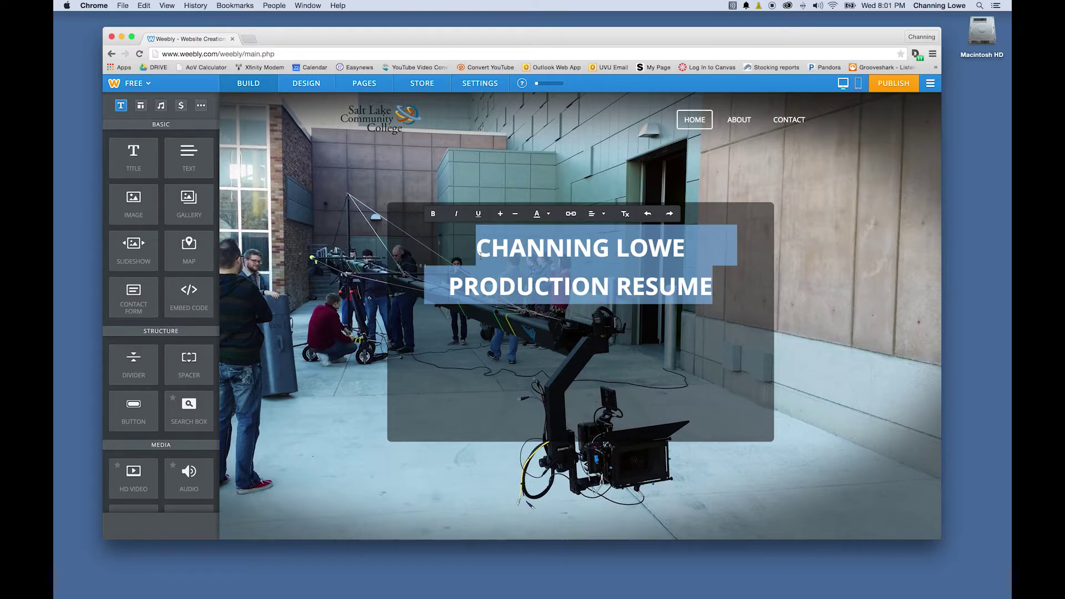
pyautogui.click(306, 84)
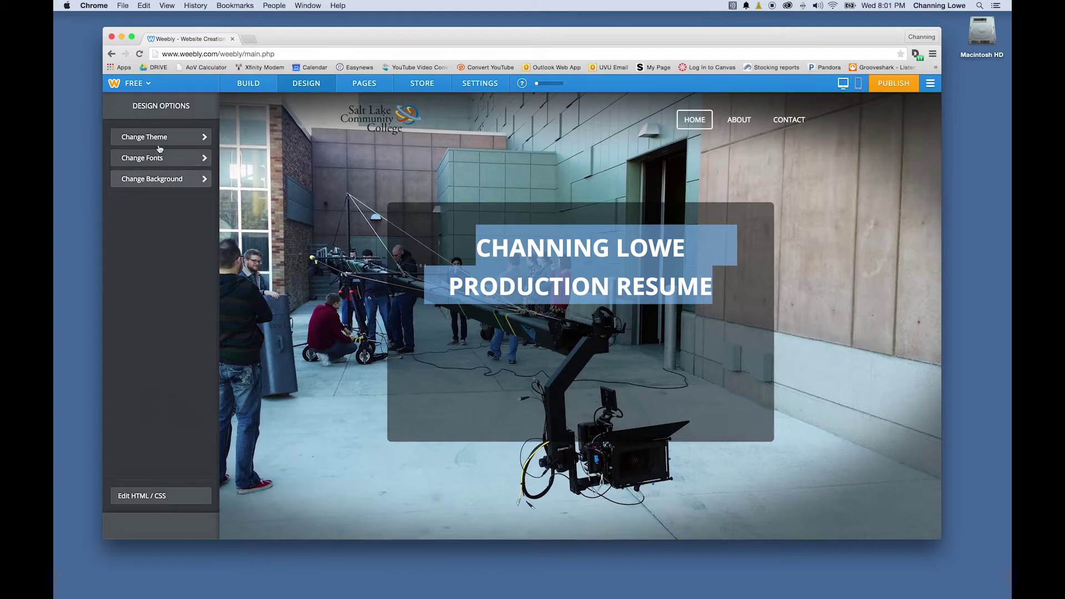
pyautogui.click(248, 83)
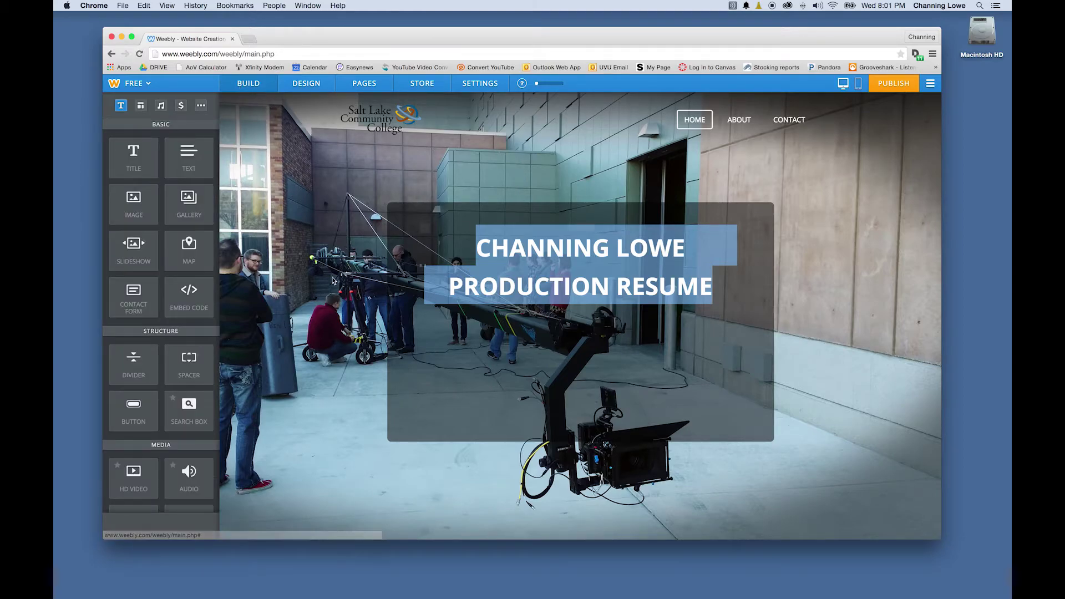
# Add a text block below the title describing the productions worked on and inviting contact
pyautogui.moveTo(205, 201); pyautogui.dragTo(457, 349)
pyautogui.click(484, 315)
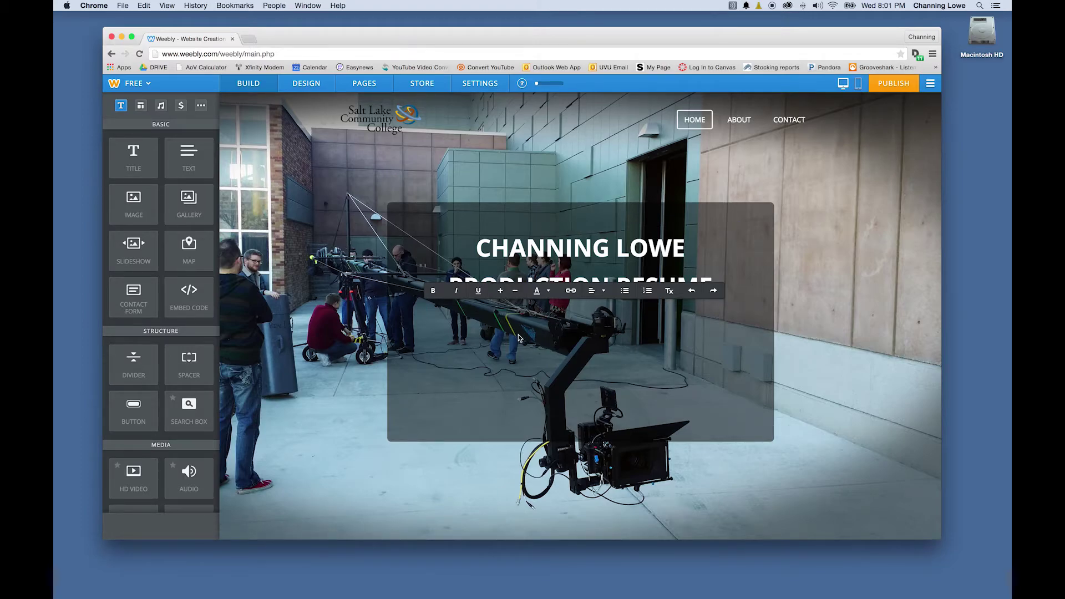
pyautogui.write('The website demonstrates')
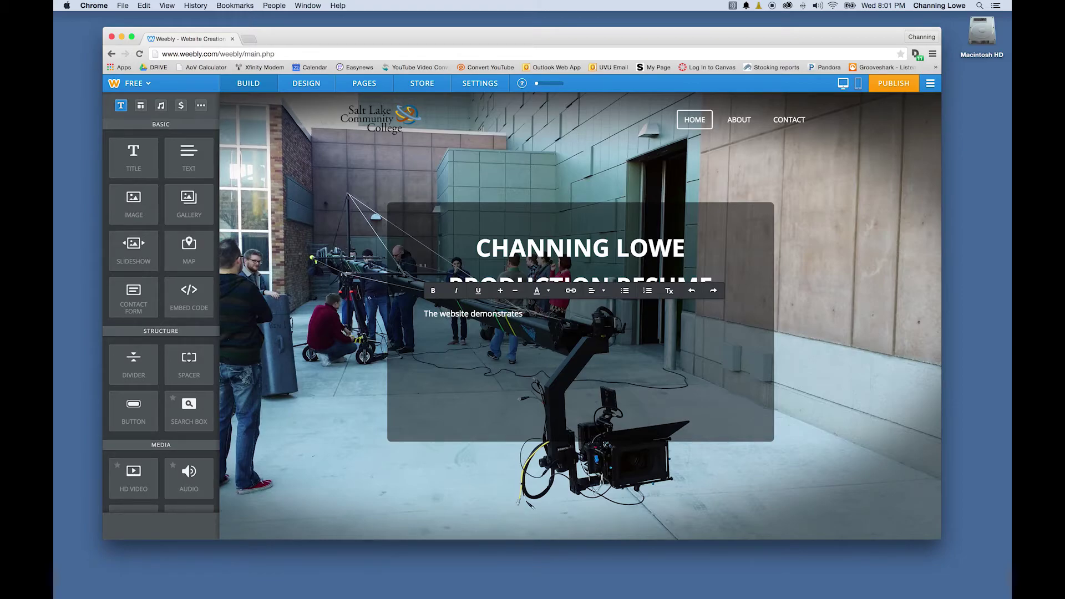
pyautogui.write('roductions that I have worked on, including, lighting,')
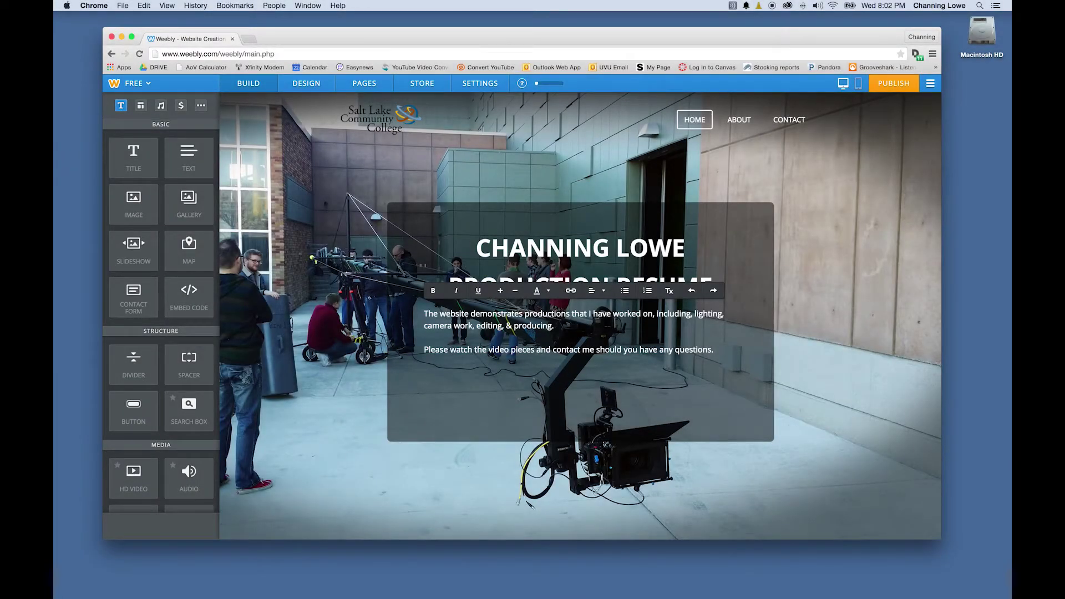
pyautogui.press('Return')
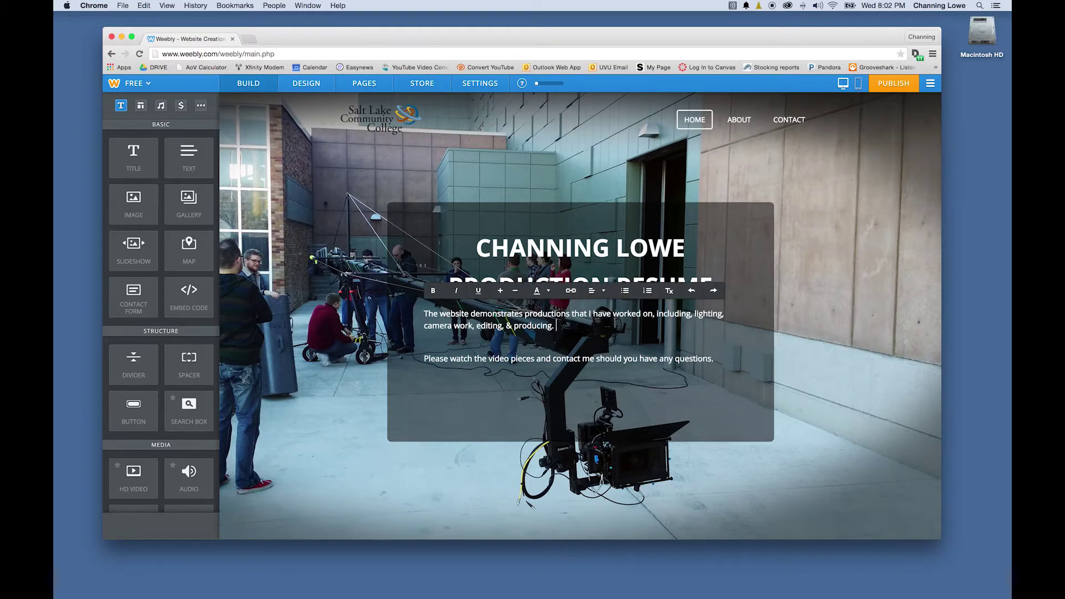
# Remove the extra blank line and enlarge the description text several sizes
pyautogui.press('super+a')
pyautogui.click(425, 336)
pyautogui.press('BackSpace')
pyautogui.press('super+a')
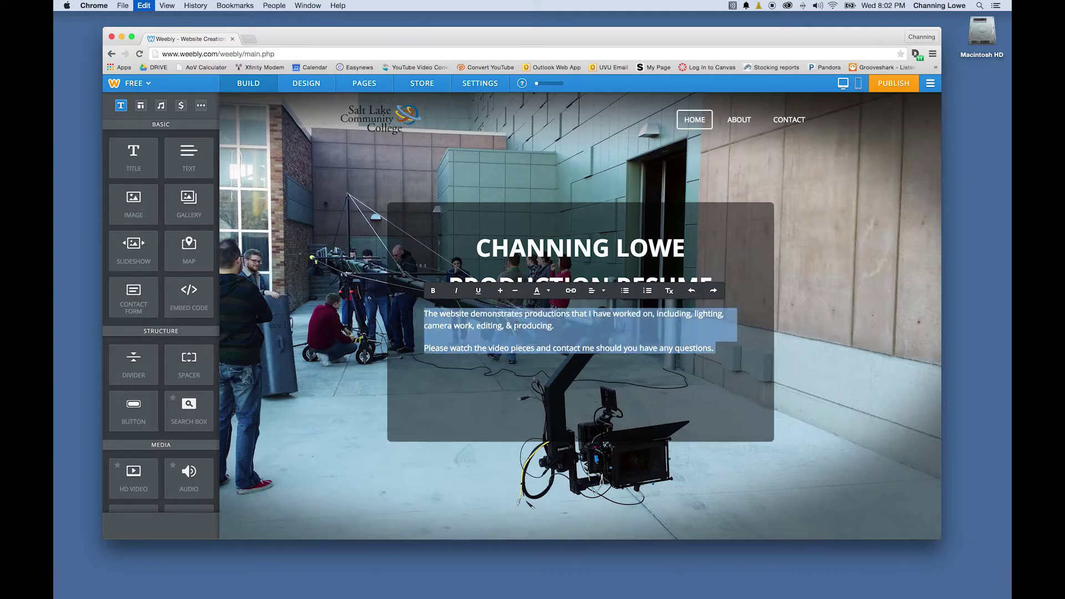
pyautogui.click(501, 292)
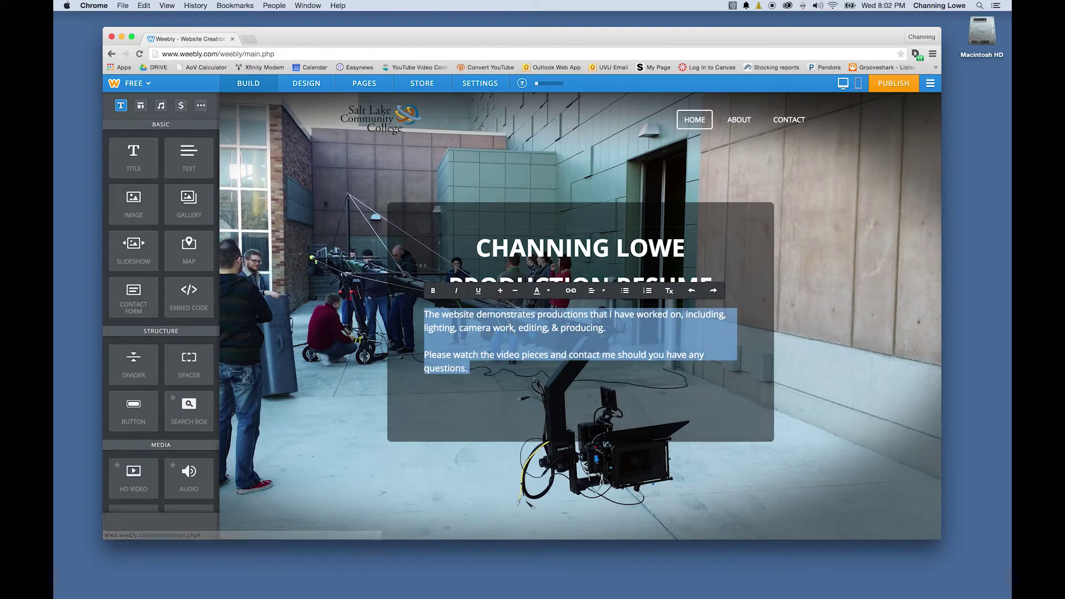
pyautogui.click(501, 291)
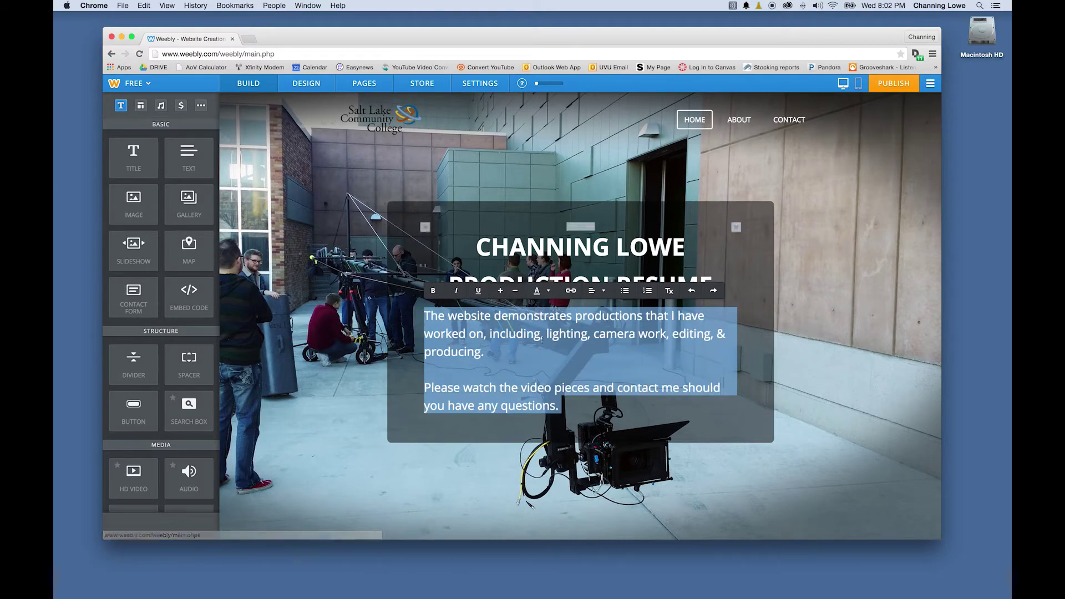
pyautogui.click(562, 406)
pyautogui.click(705, 222)
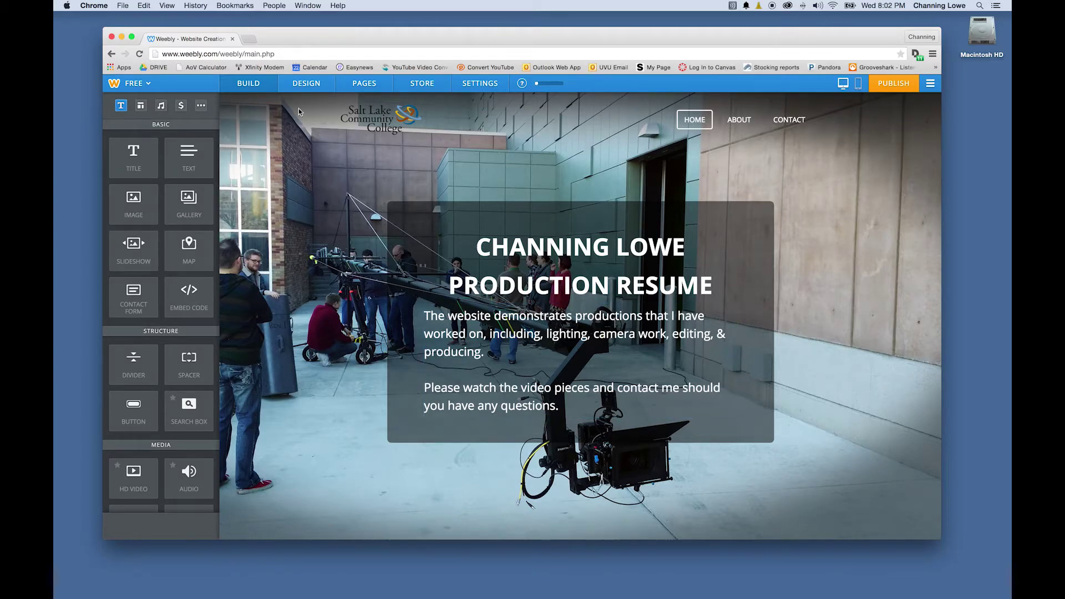
pyautogui.click(306, 83)
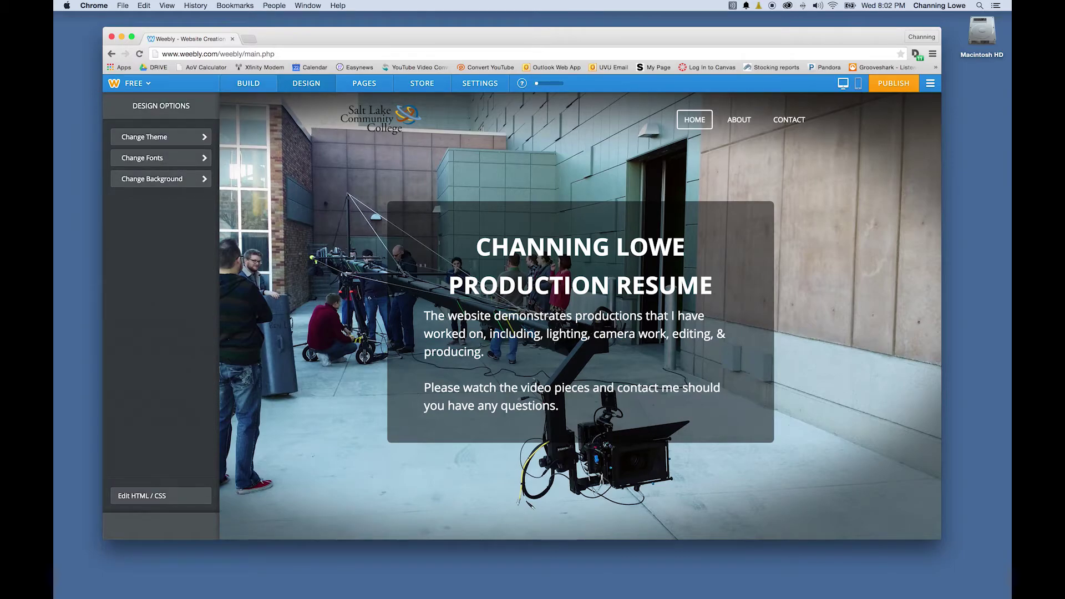
# Choose Amaranth in Change Fonts for both Paragraph Titles and Paragraph Text
pyautogui.click(480, 283)
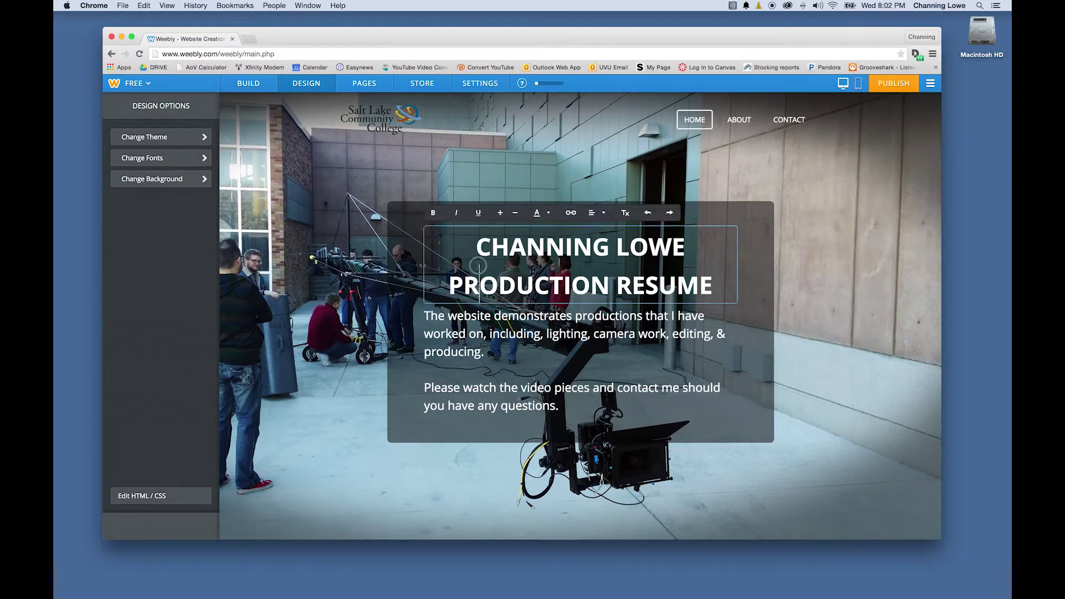
pyautogui.click(177, 167)
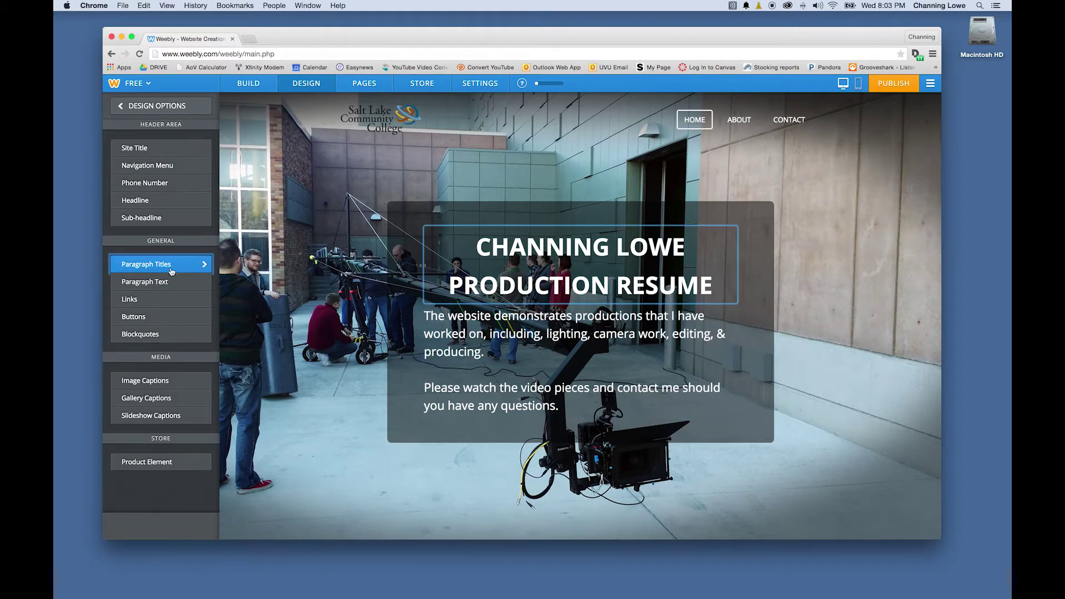
pyautogui.click(169, 265)
pyautogui.click(188, 152)
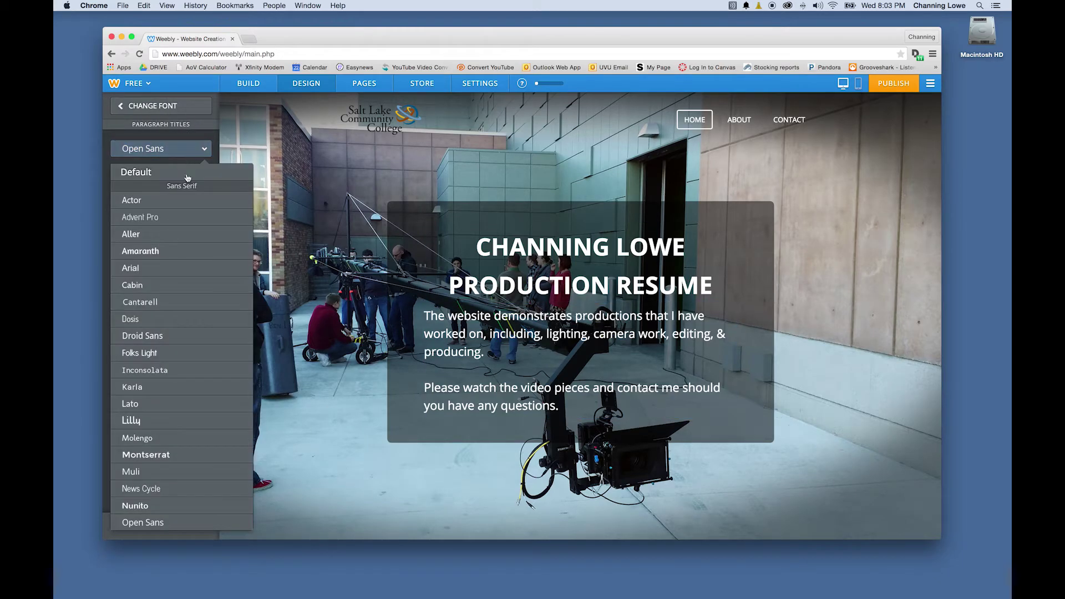
pyautogui.click(159, 253)
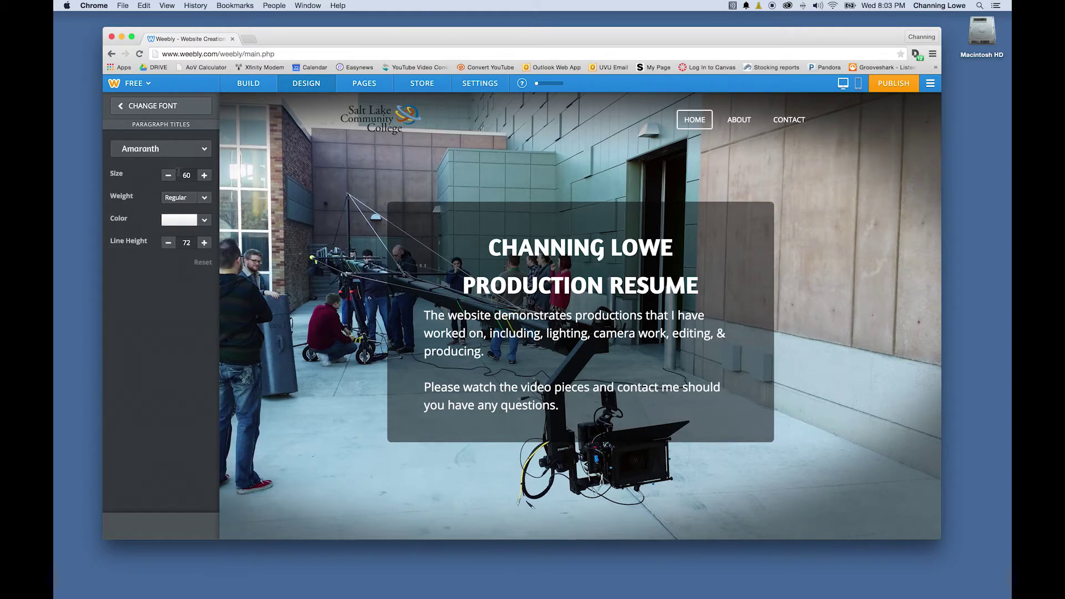
pyautogui.click(147, 106)
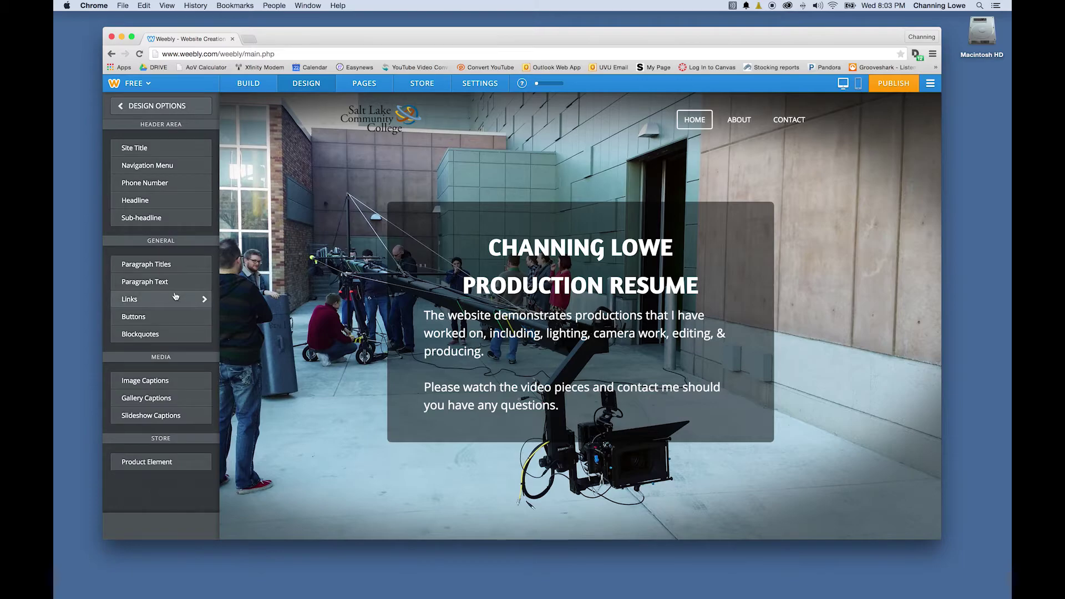
pyautogui.click(162, 282)
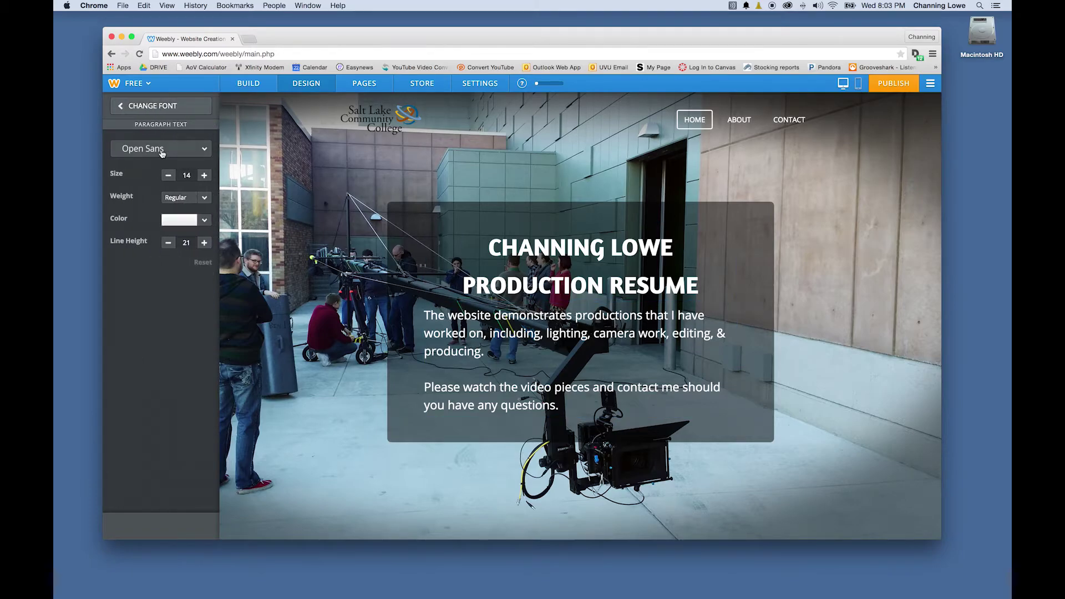
pyautogui.click(162, 150)
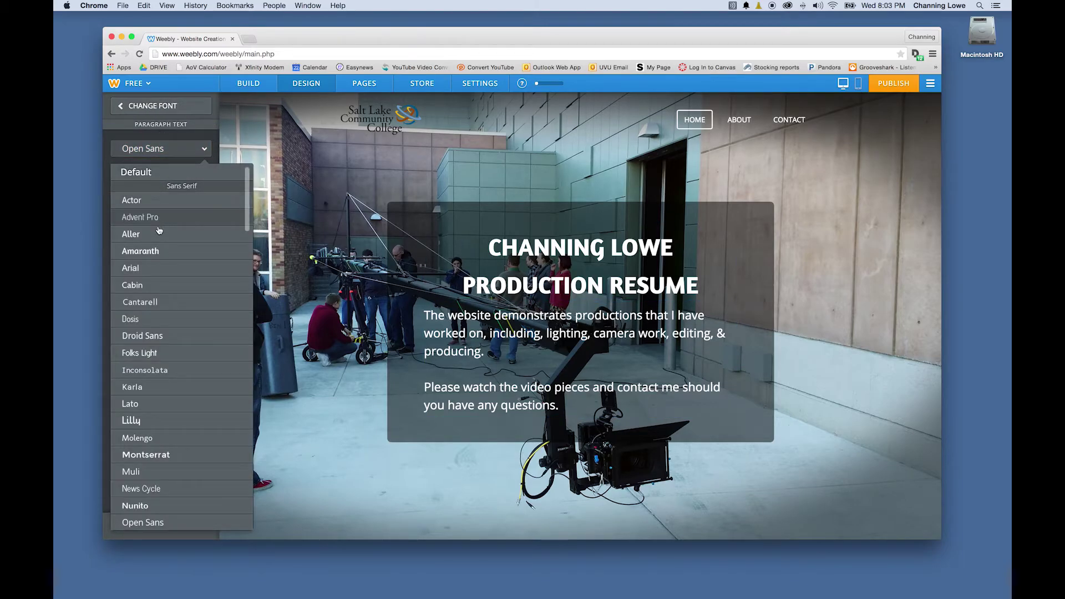
pyautogui.click(158, 250)
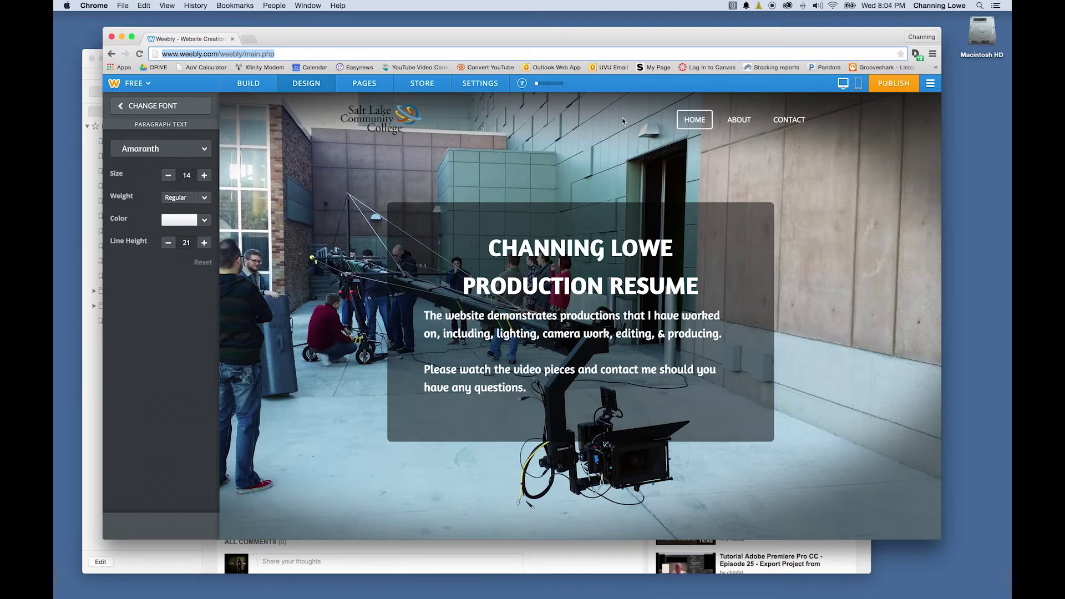
# Delete the About page from the site's page list
pyautogui.click(355, 88)
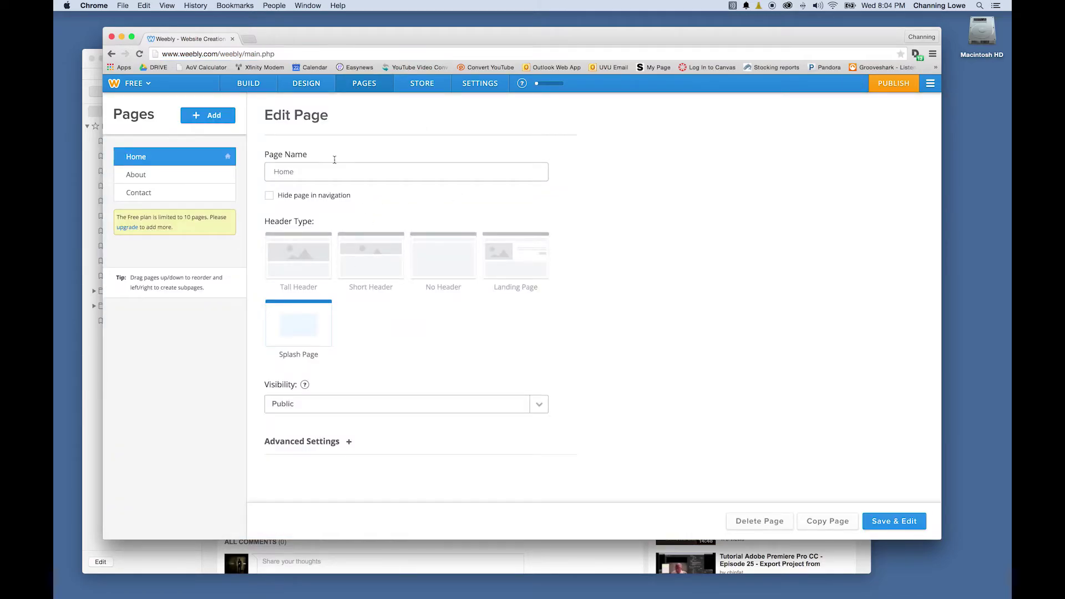
pyautogui.click(167, 181)
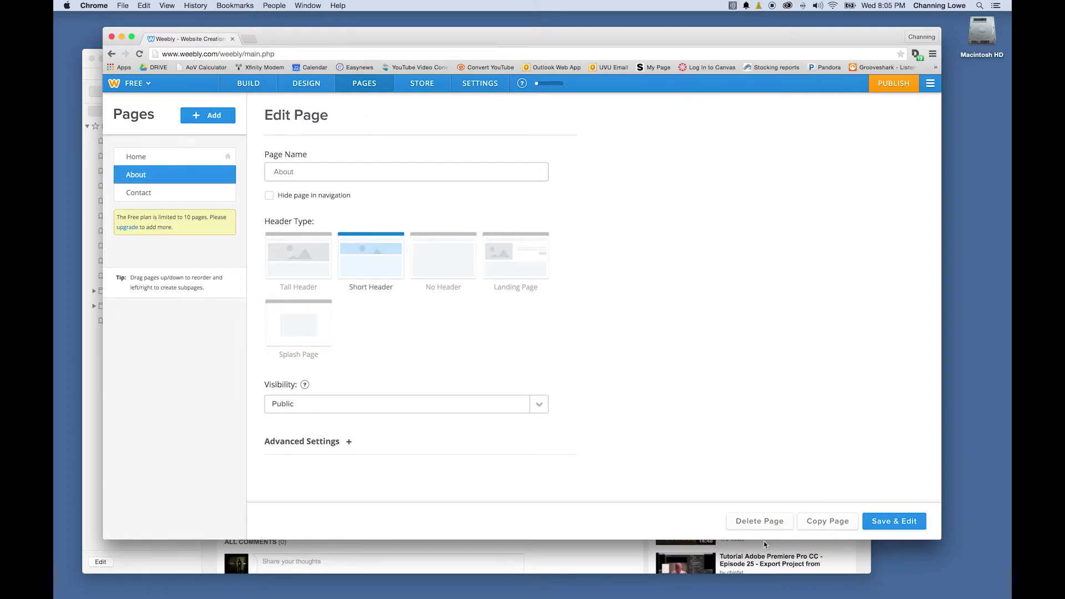
pyautogui.click(758, 522)
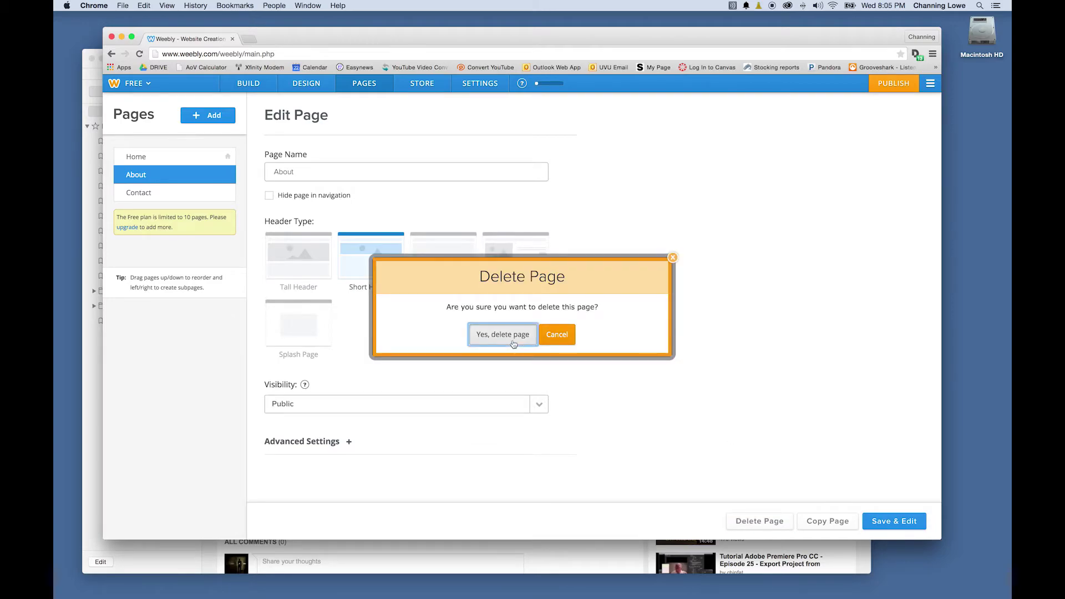
pyautogui.click(513, 335)
# Delete the Contact page and add a duplicate of the Home page
pyautogui.click(750, 517)
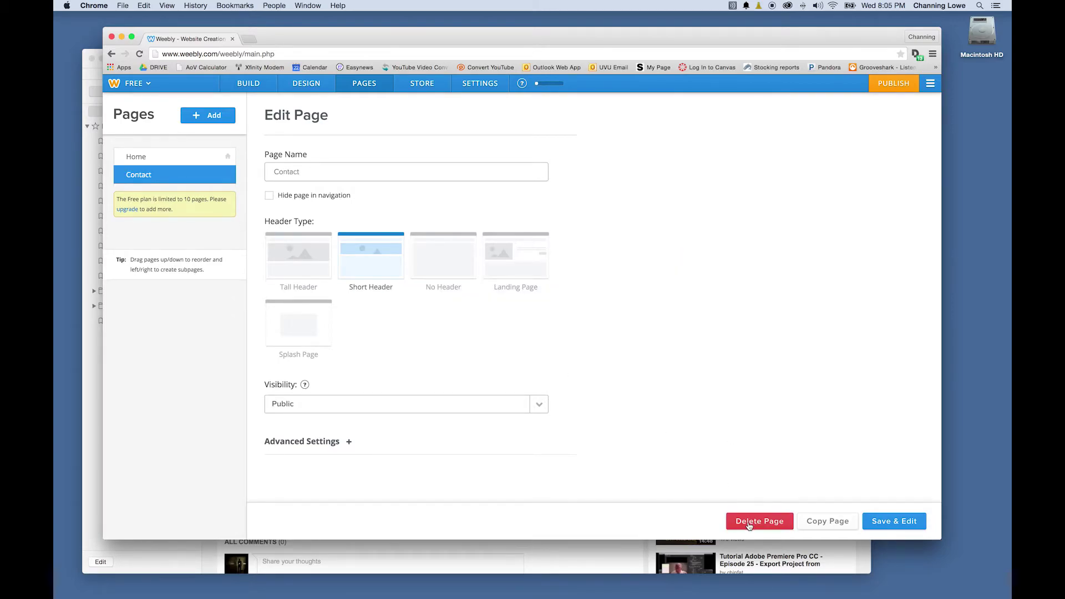
pyautogui.click(509, 334)
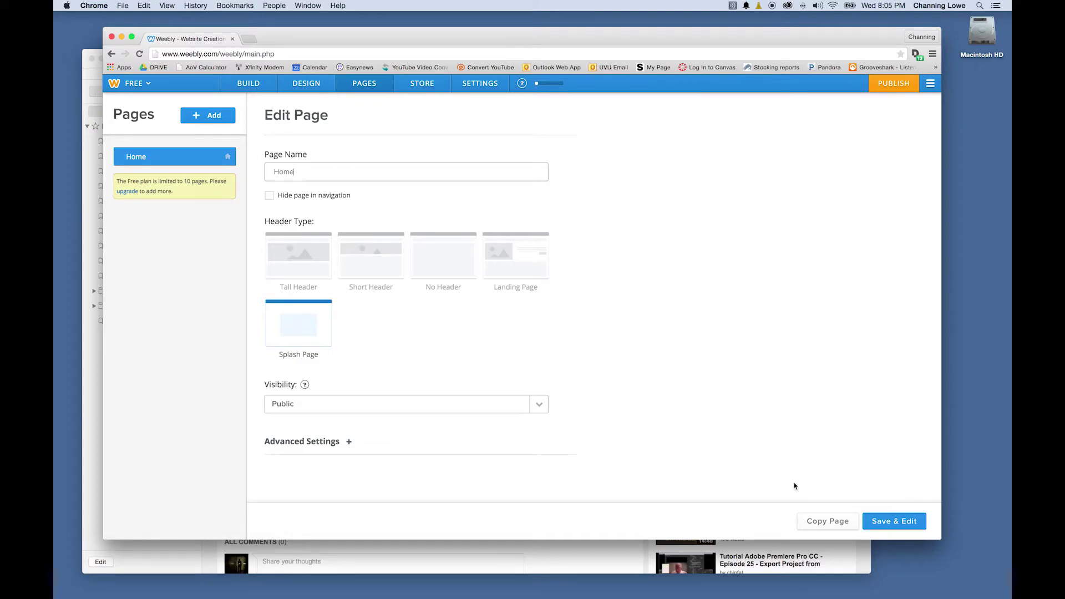
pyautogui.click(827, 521)
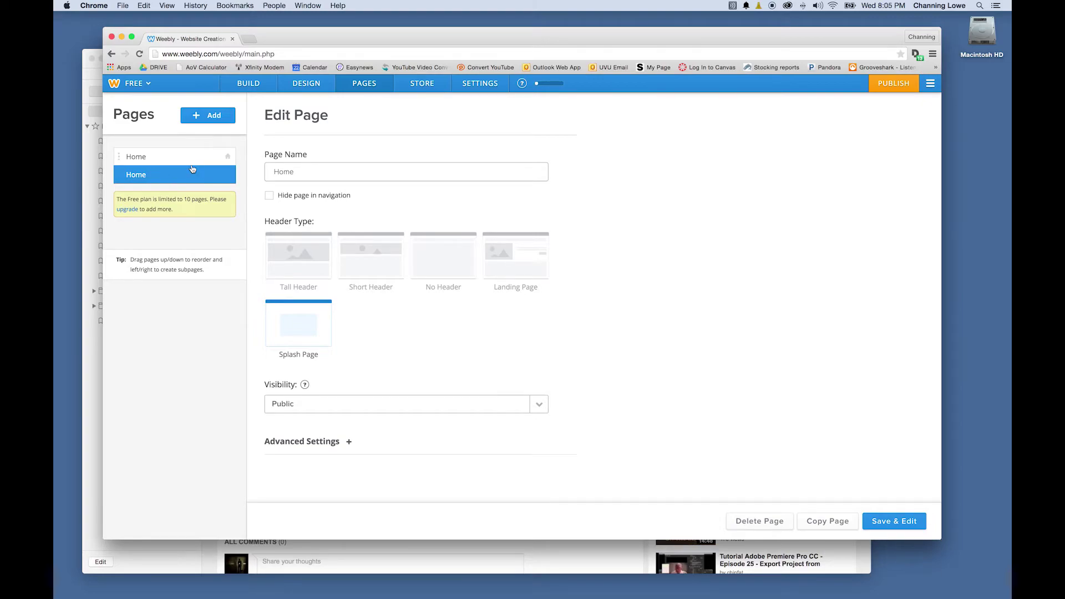
# Rename the duplicated page to Commercials and copy it as a new Industrials page
pyautogui.moveTo(302, 172); pyautogui.dragTo(251, 170)
pyautogui.write('Cl')
pyautogui.write('mmercials')
pyautogui.click(821, 521)
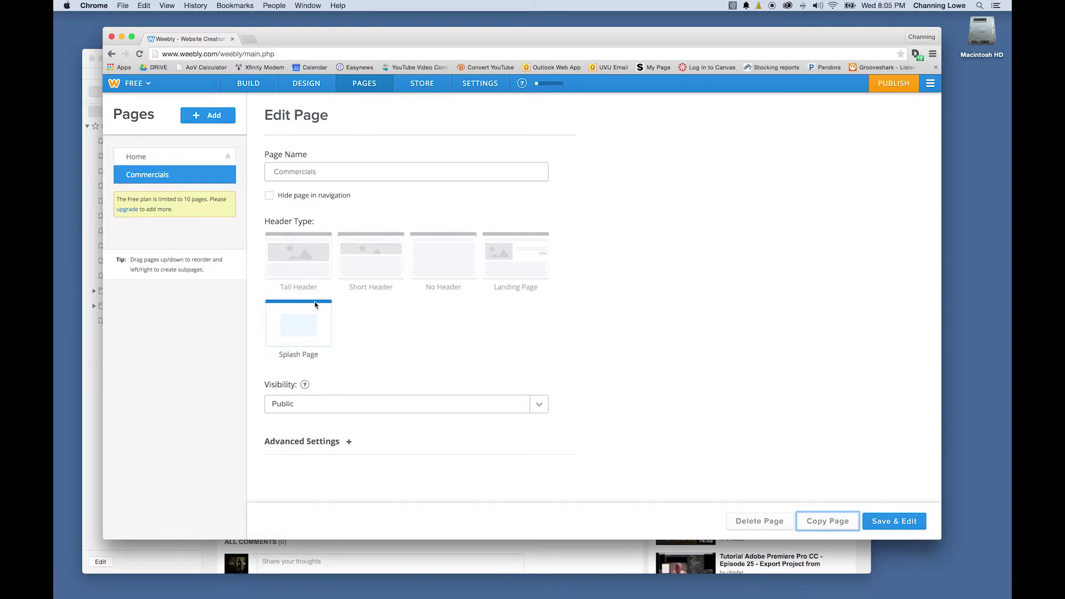
pyautogui.doubleClick(326, 173)
pyautogui.write('Industrials')
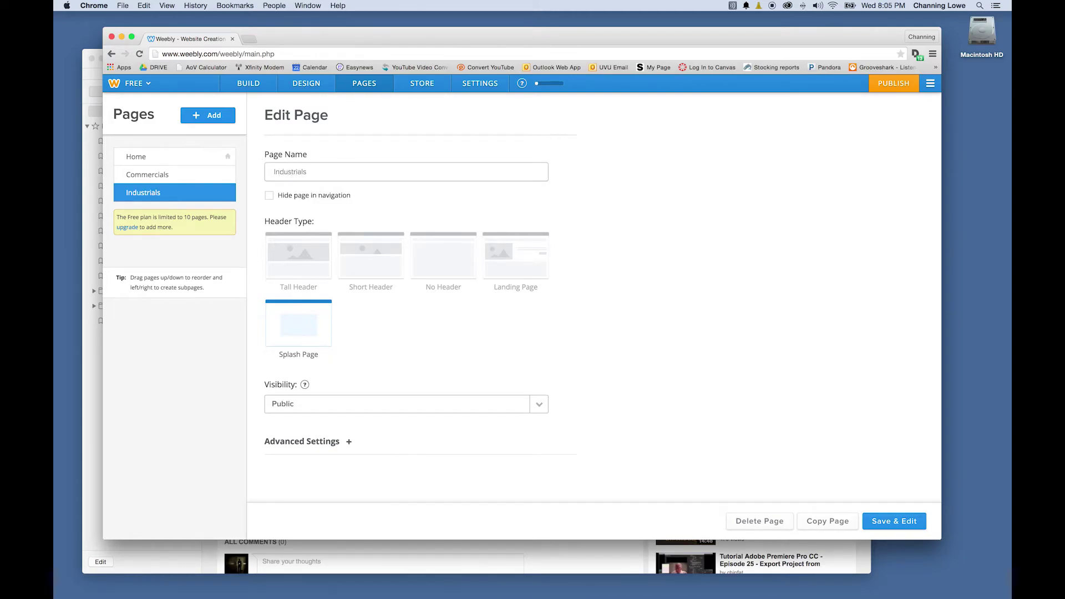
# Add Music Videos and Contact page copies, then save and return to the editor
pyautogui.click(825, 521)
pyautogui.doubleClick(315, 172)
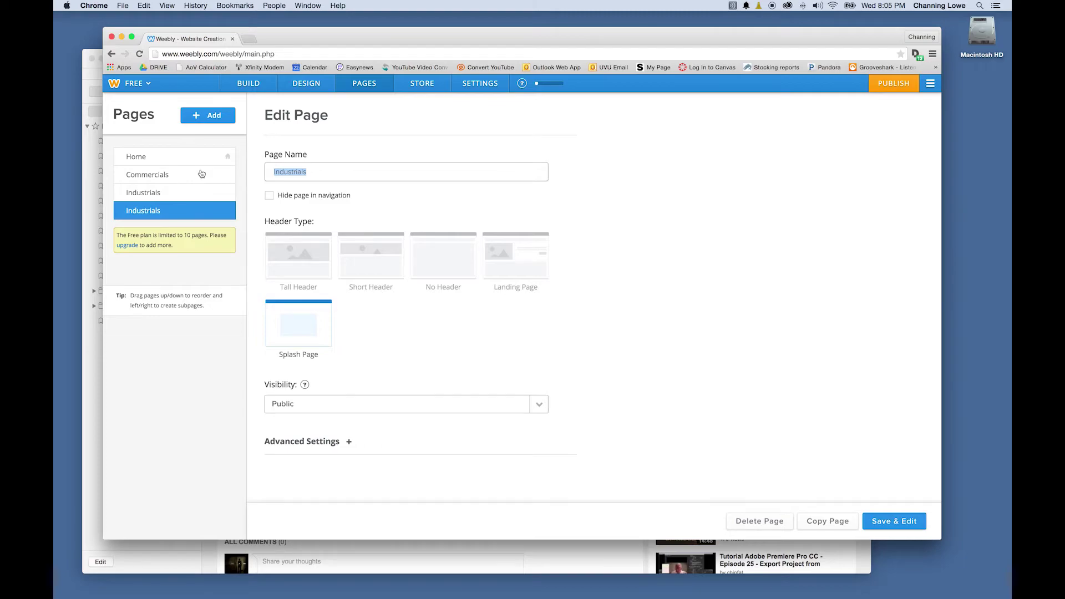
pyautogui.write('Music Videos')
pyautogui.click(822, 528)
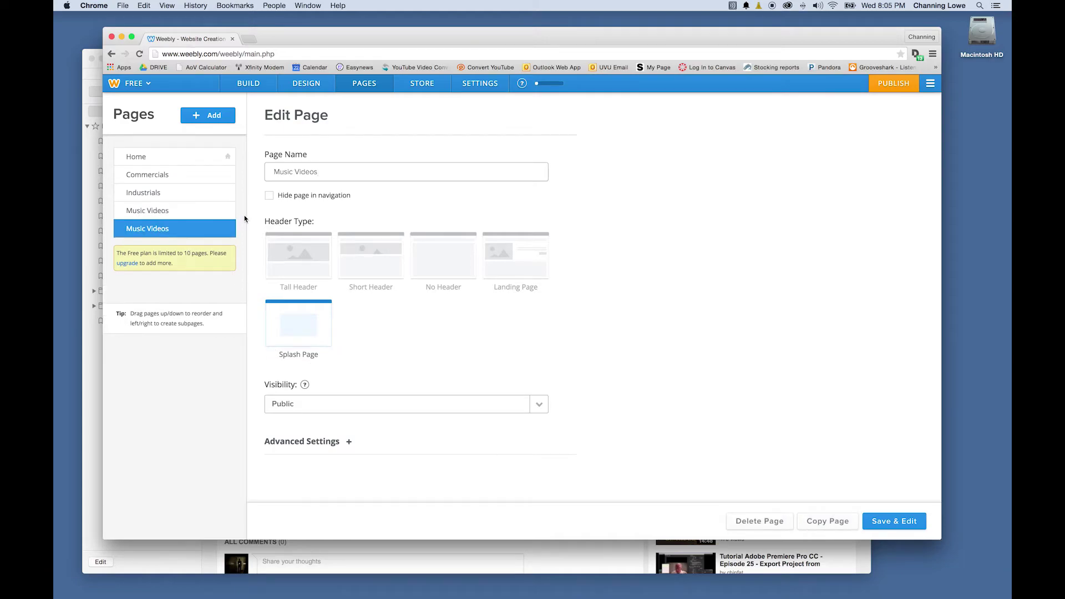
pyautogui.moveTo(322, 177); pyautogui.dragTo(222, 175)
pyautogui.write('Contact')
pyautogui.click(894, 521)
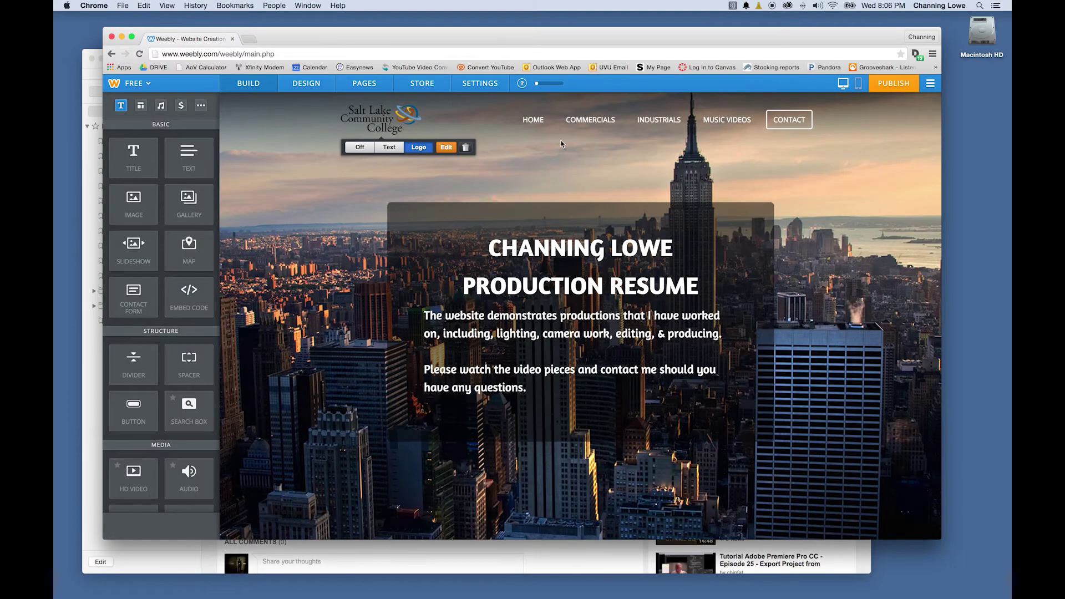
pyautogui.click(590, 120)
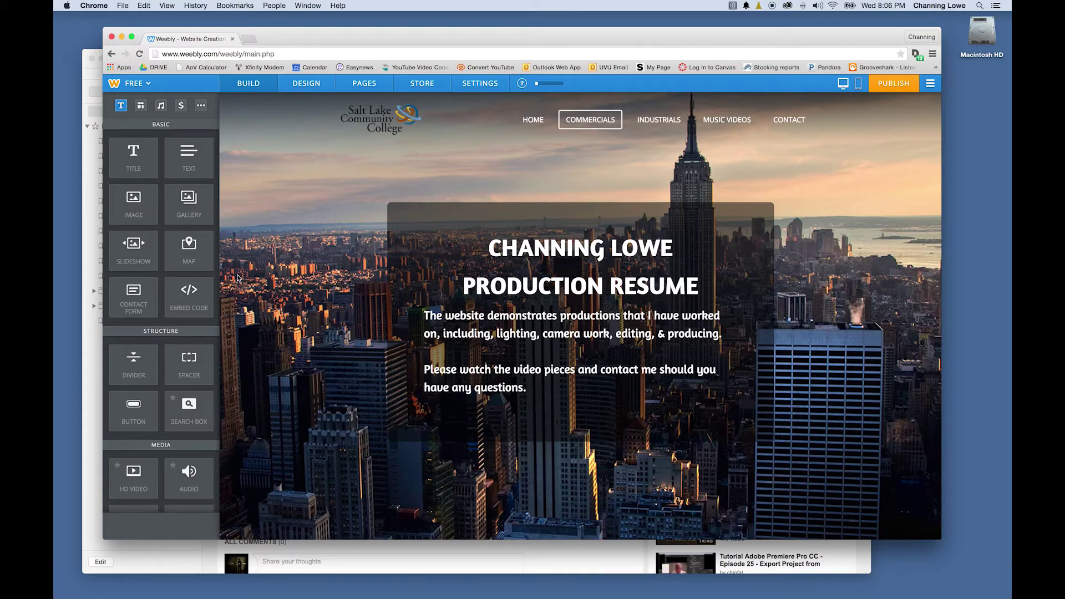
# Upload the studio photo as the Commercials background, saved to this page only
pyautogui.click(307, 83)
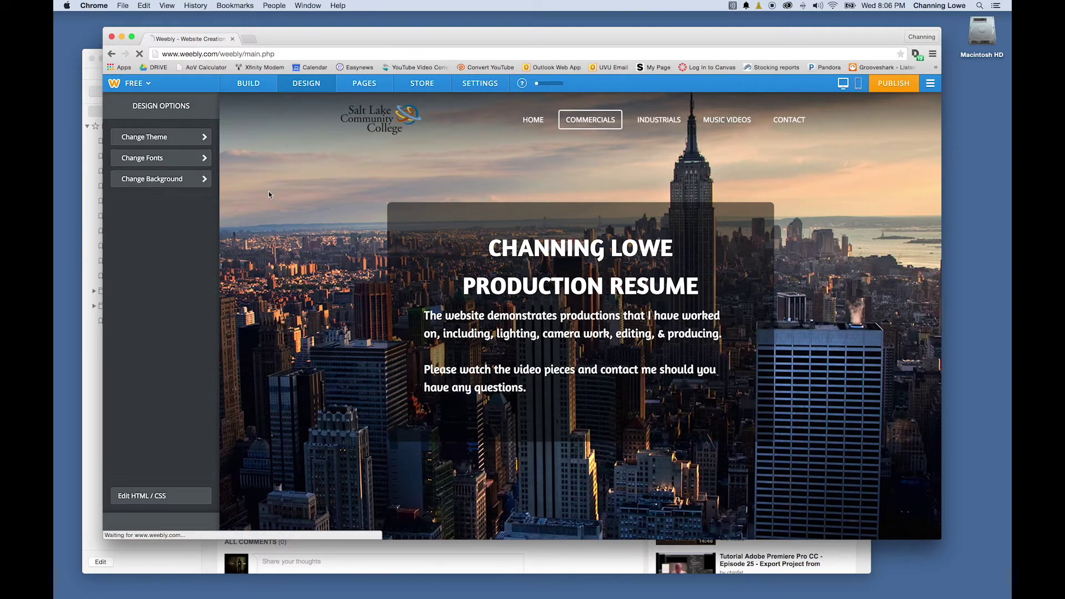
pyautogui.click(173, 181)
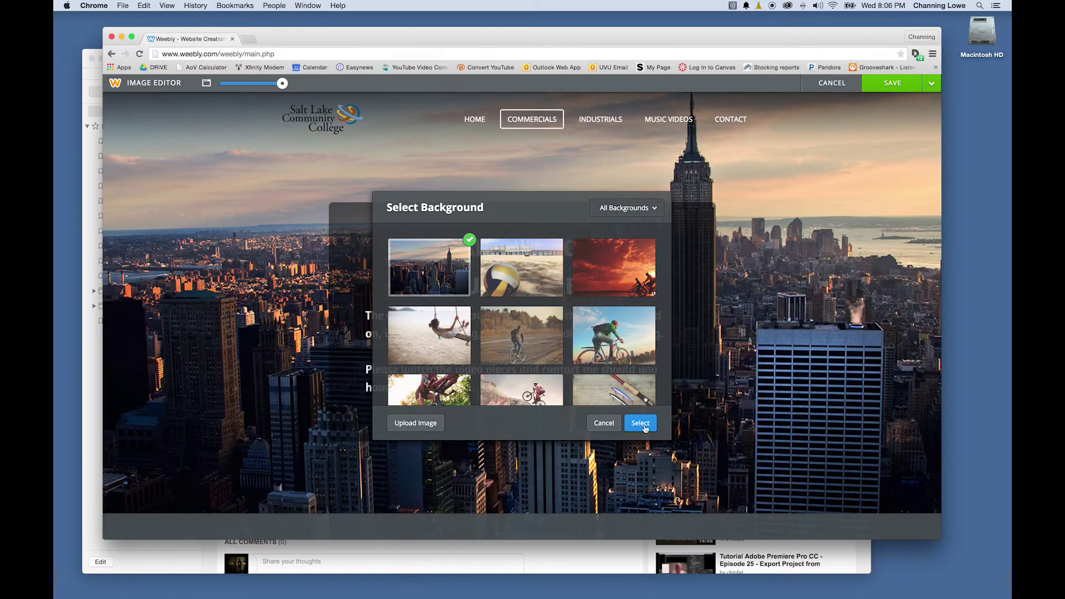
pyautogui.click(417, 423)
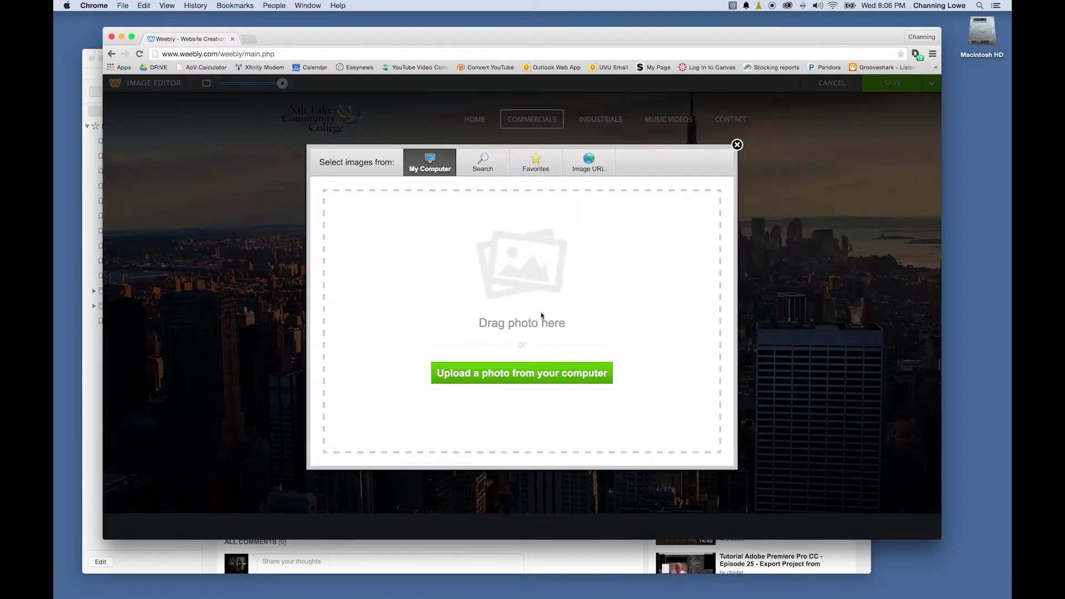
pyautogui.click(511, 374)
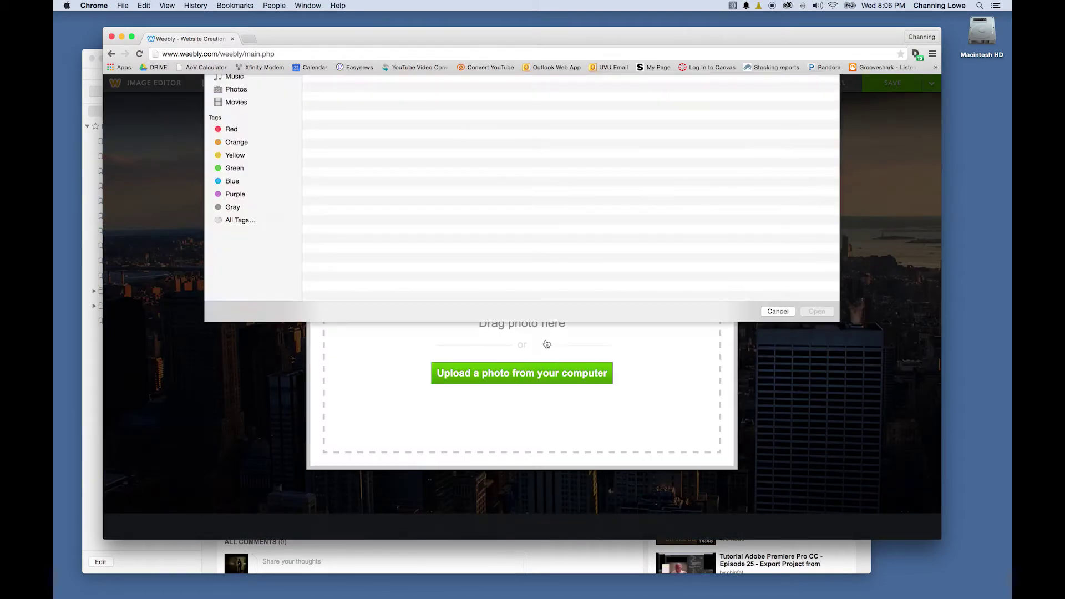
pyautogui.doubleClick(362, 123)
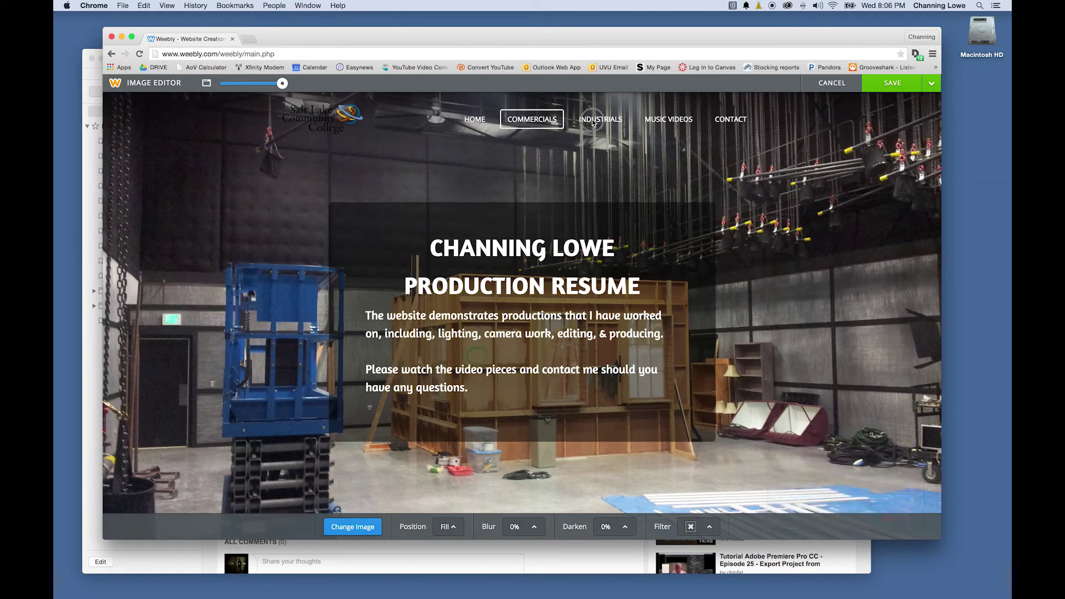
pyautogui.click(932, 83)
pyautogui.click(884, 128)
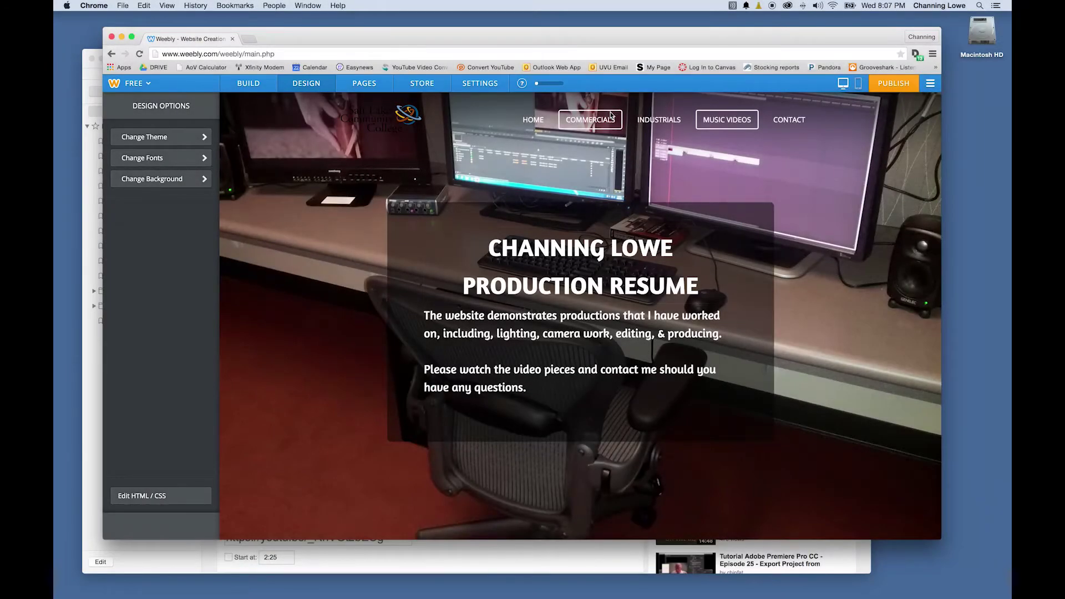
# Compare the Commercials, Industrials and Music Videos backgrounds, then select the Commercials title text
pyautogui.click(614, 122)
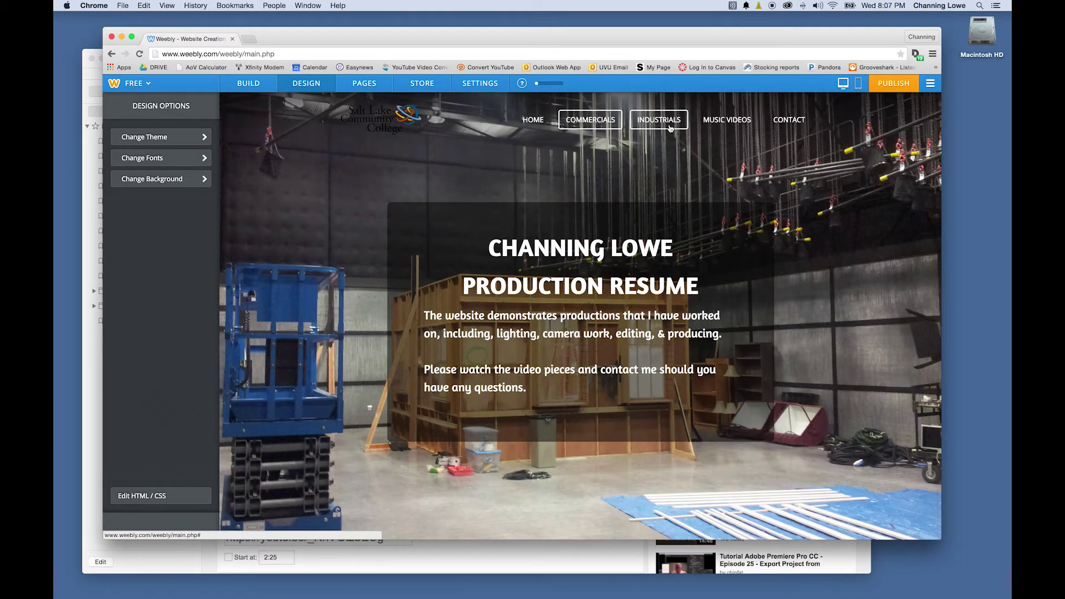
pyautogui.click(670, 128)
pyautogui.click(721, 125)
pyautogui.click(590, 125)
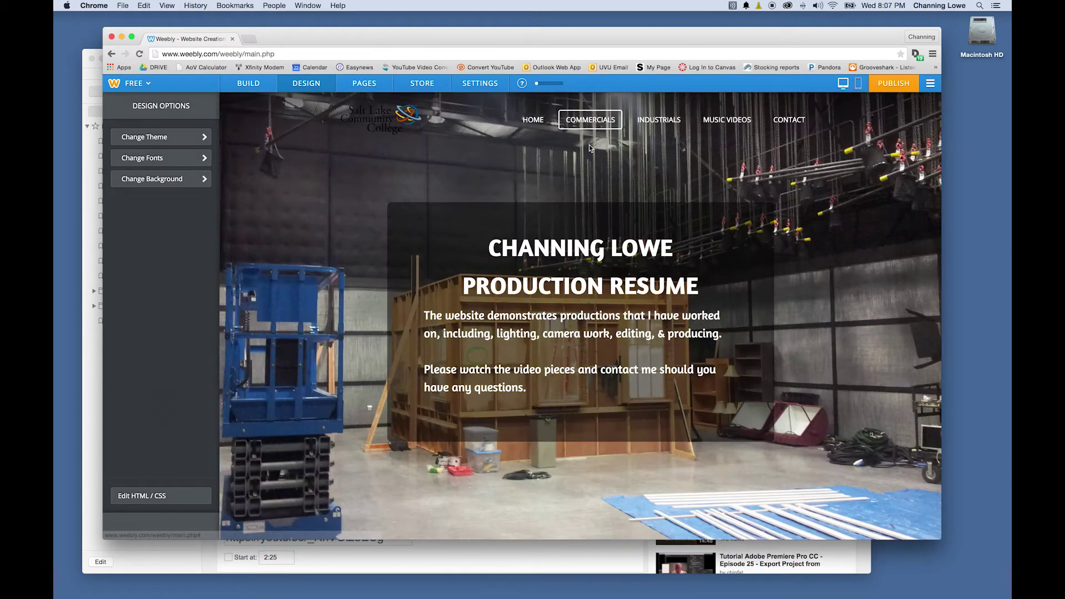
pyautogui.click(588, 283)
pyautogui.moveTo(698, 286); pyautogui.dragTo(461, 242)
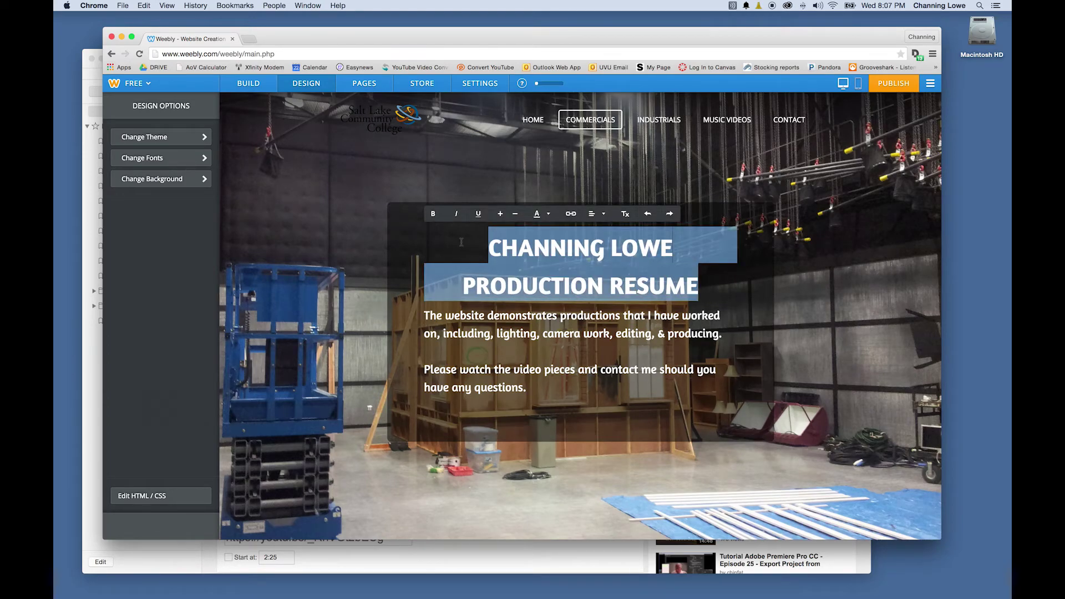
# Change the Commercials heading to 30-SECOND COMMERCIALS
pyautogui.write('C')
pyautogui.press('BackSpace')
pyautogui.write('30 S')
pyautogui.press('BackSpace')
pyautogui.press('BackSpace')
pyautogui.write('-SECOND COMMERCIALS')
# Replace the paragraph with 'On these commercials, I was producer and editor.'
pyautogui.click(465, 307)
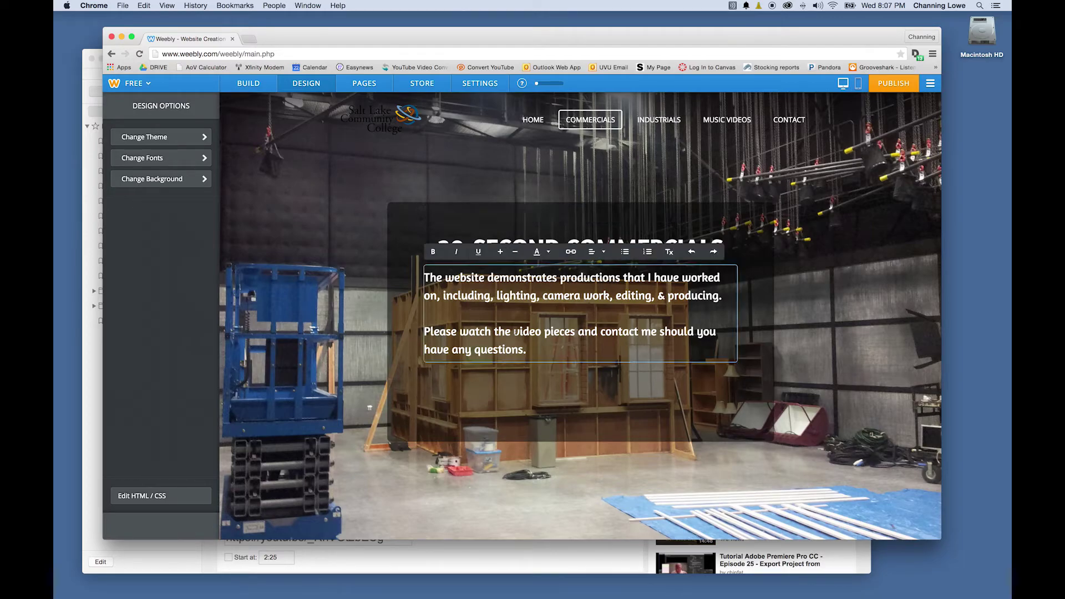
pyautogui.moveTo(465, 307); pyautogui.dragTo(420, 273)
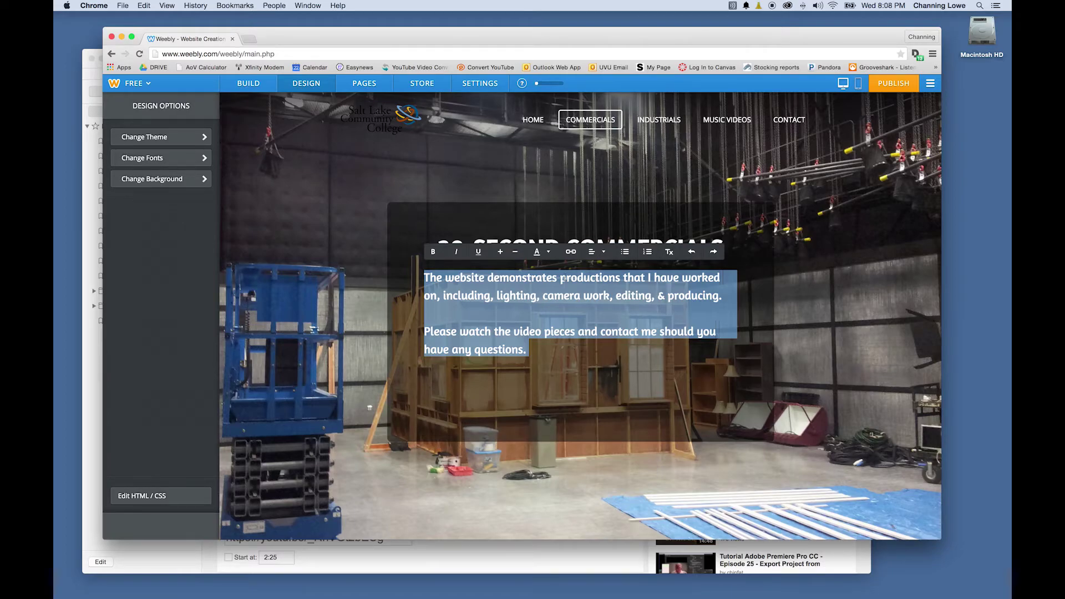
pyautogui.write('On these comem')
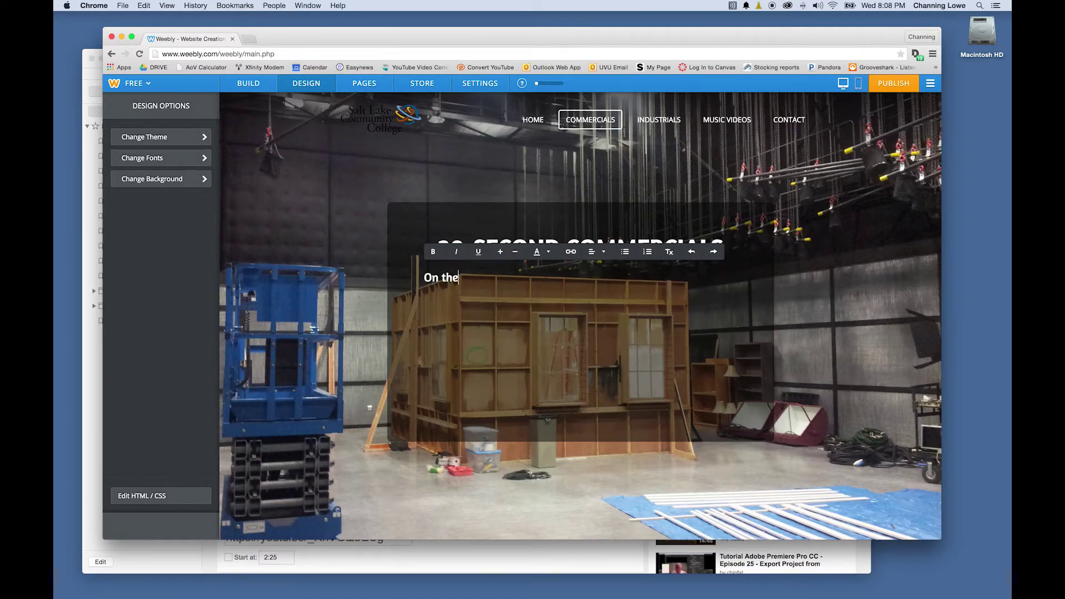
pyautogui.press('BackSpace')
pyautogui.press('BackSpace')
pyautogui.write('mercials, I was producer and editor.')
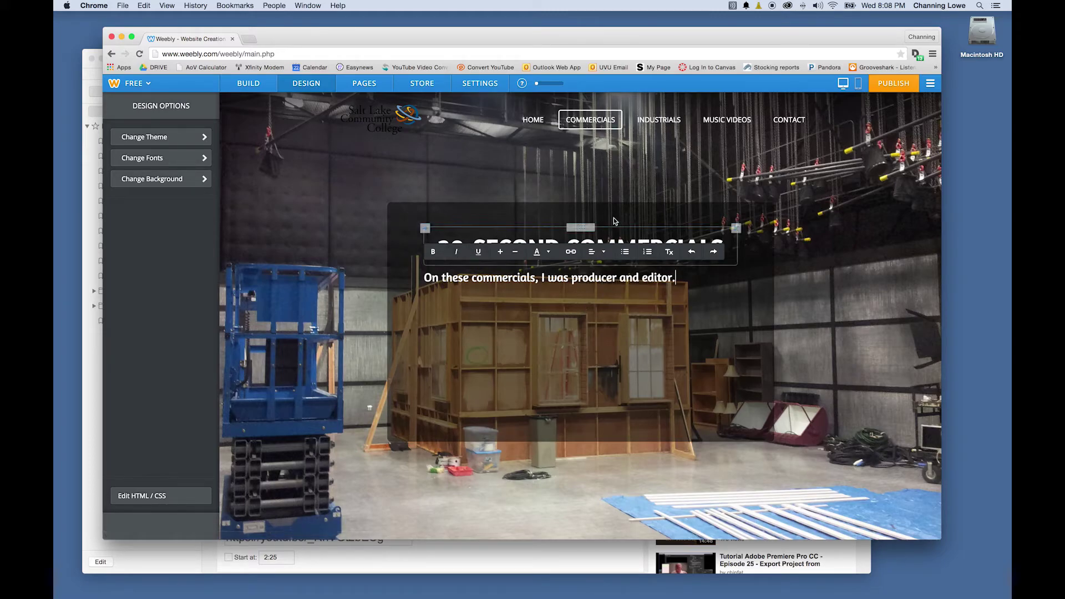
pyautogui.click(647, 216)
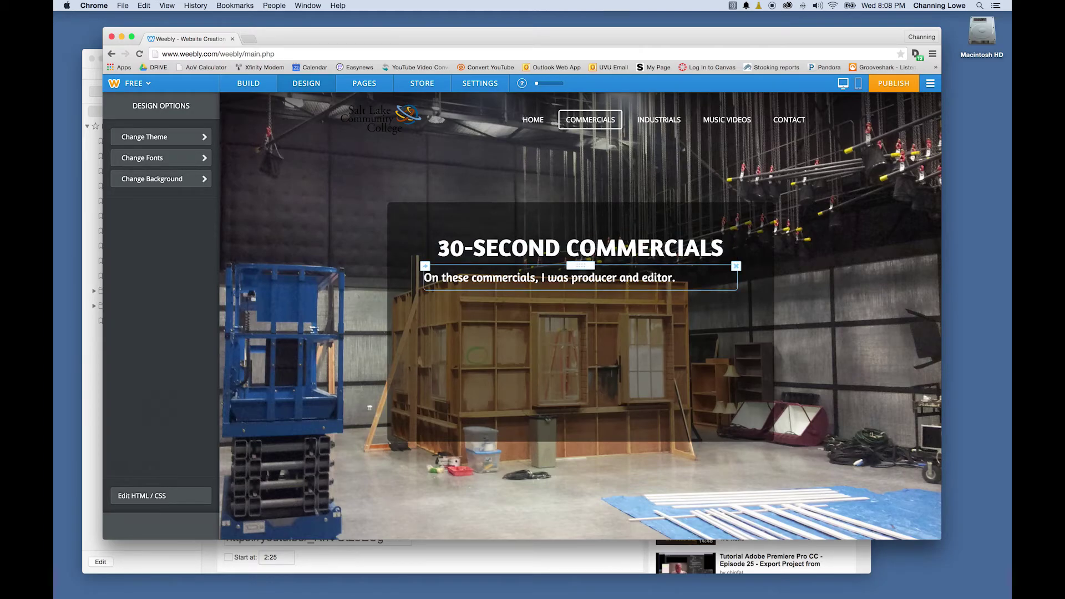
pyautogui.click(685, 277)
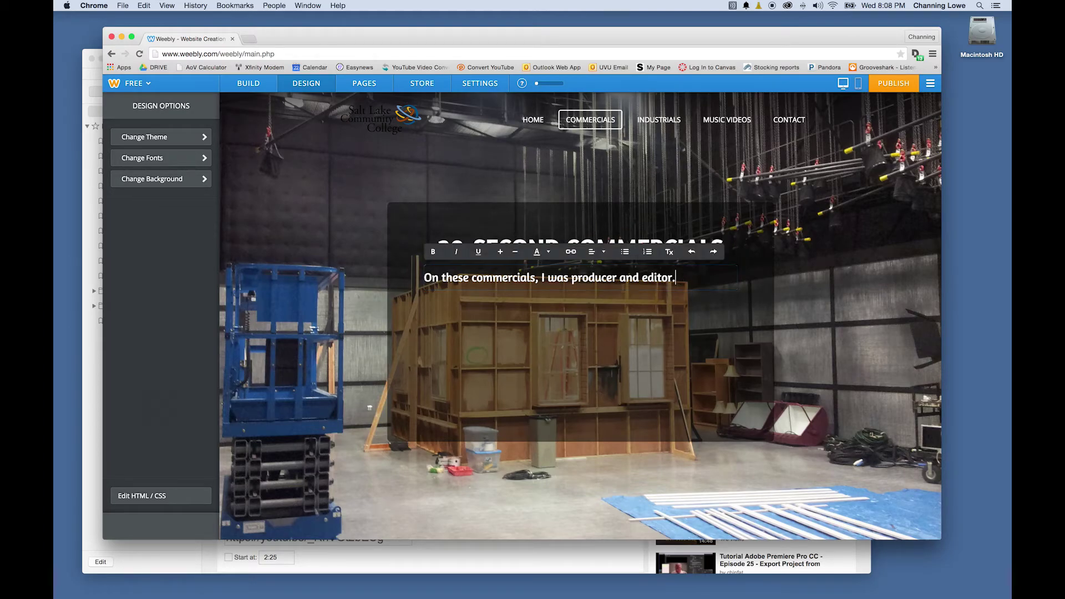
pyautogui.click(196, 283)
pyautogui.click(249, 84)
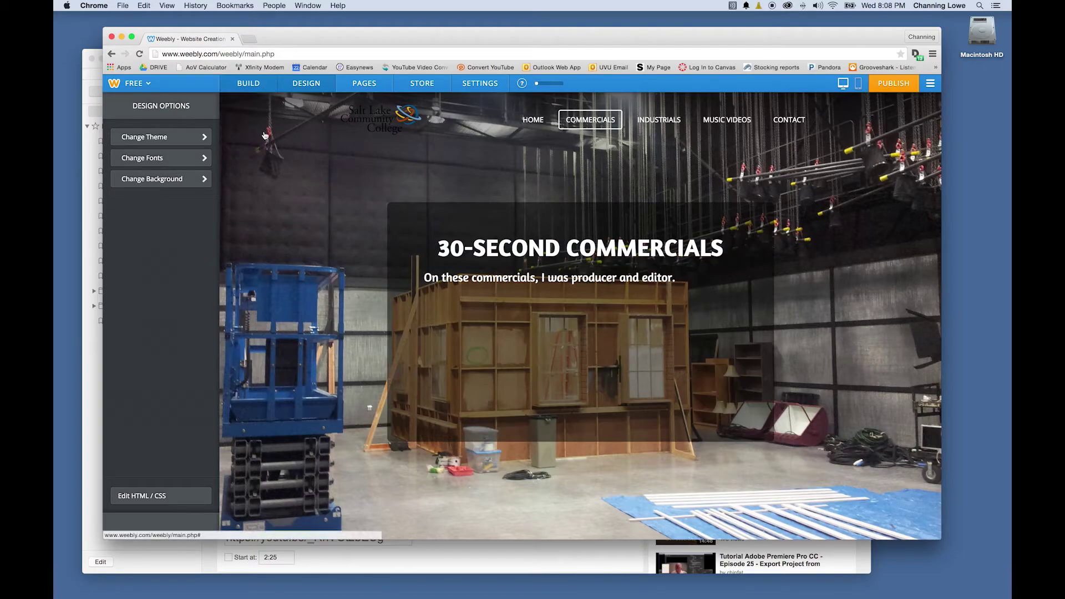
pyautogui.scroll(-3, 198, 371)
# Place a YouTube video block below the Commercials subtitle and open its URL field
pyautogui.scroll(-2, 198, 371)
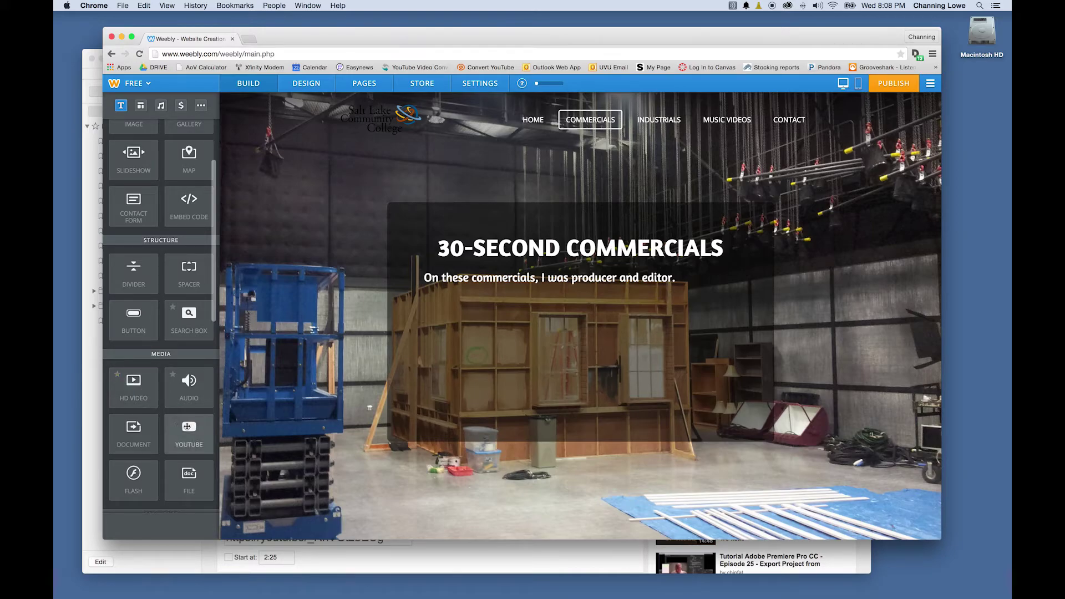
pyautogui.moveTo(188, 430); pyautogui.dragTo(464, 341)
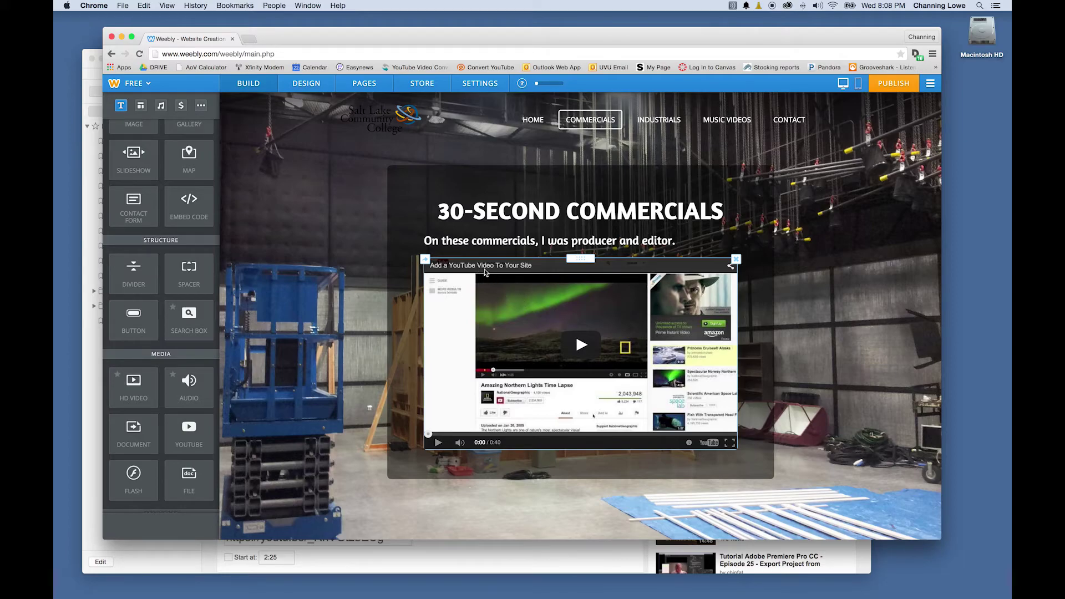
pyautogui.click(481, 271)
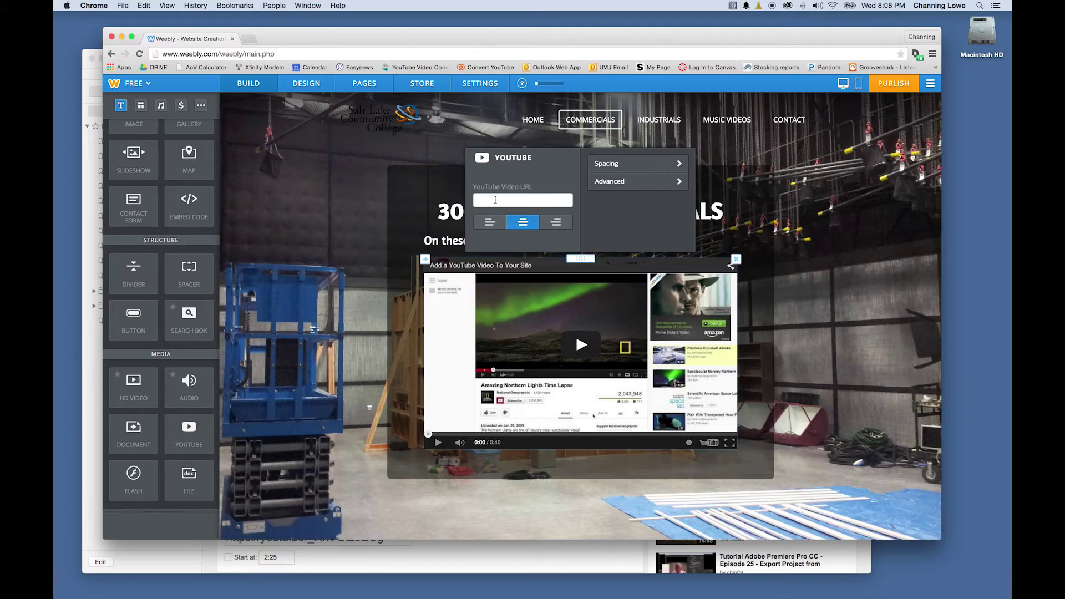
pyautogui.click(492, 203)
# Copy the SLCC Music Commercial video's web address from YouTube in the browser
pyautogui.press('super+Tab')
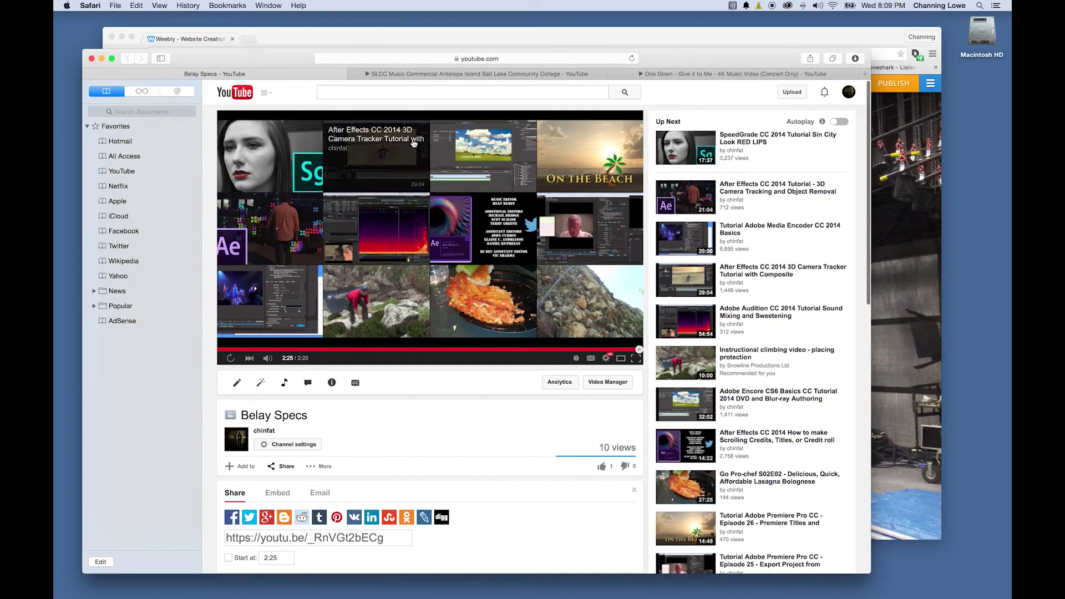
pyautogui.click(460, 76)
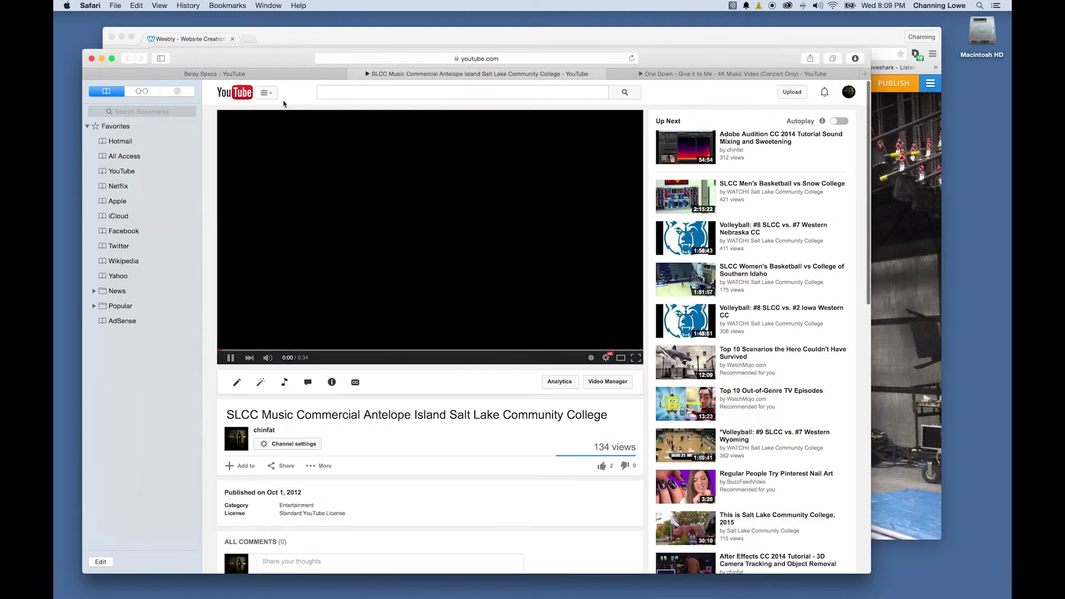
pyautogui.click(232, 359)
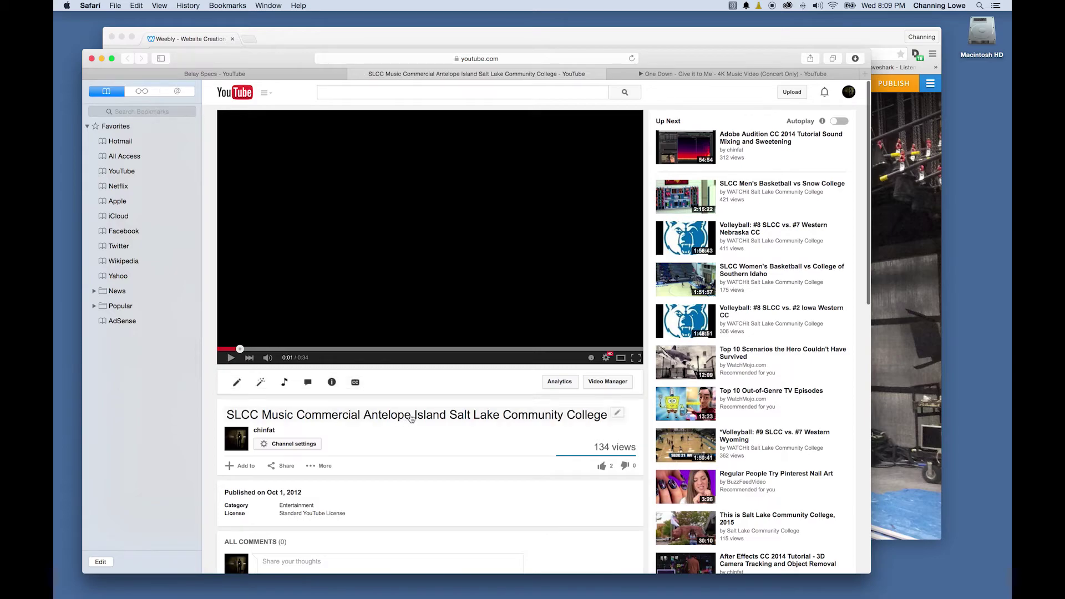
pyautogui.click(403, 61)
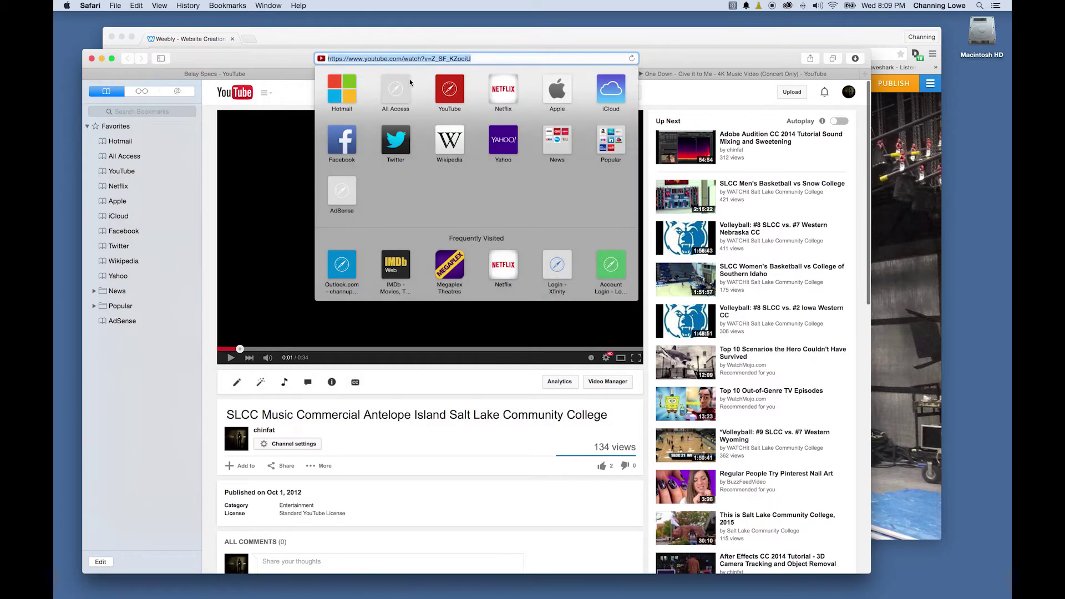
pyautogui.click(311, 31)
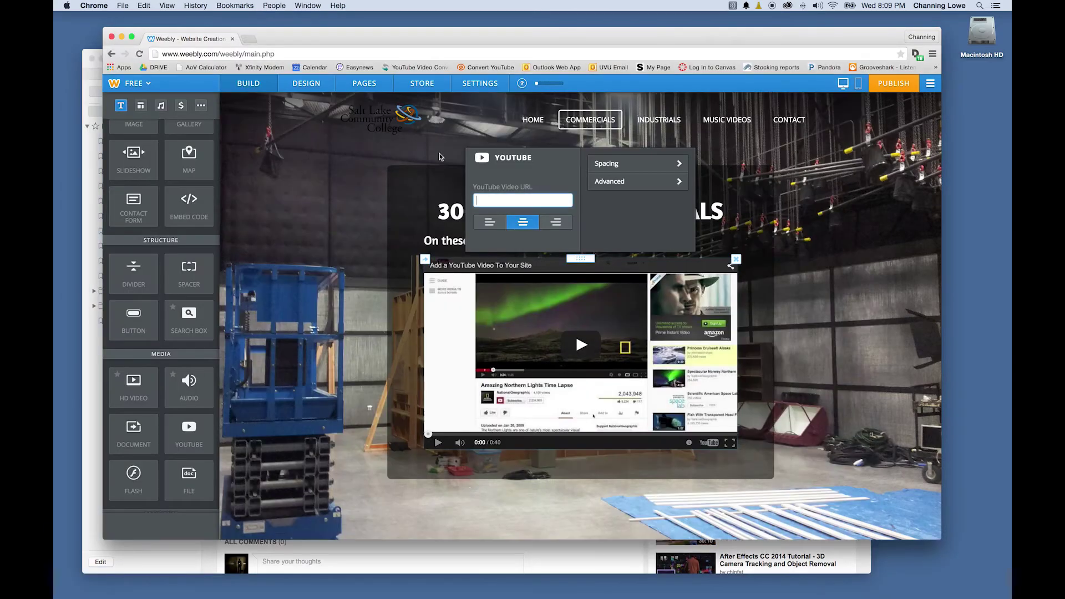
# Paste the SLCC Music Commercial link into the YouTube block so it replaces the placeholder video
pyautogui.press('super+v')
pyautogui.click(637, 224)
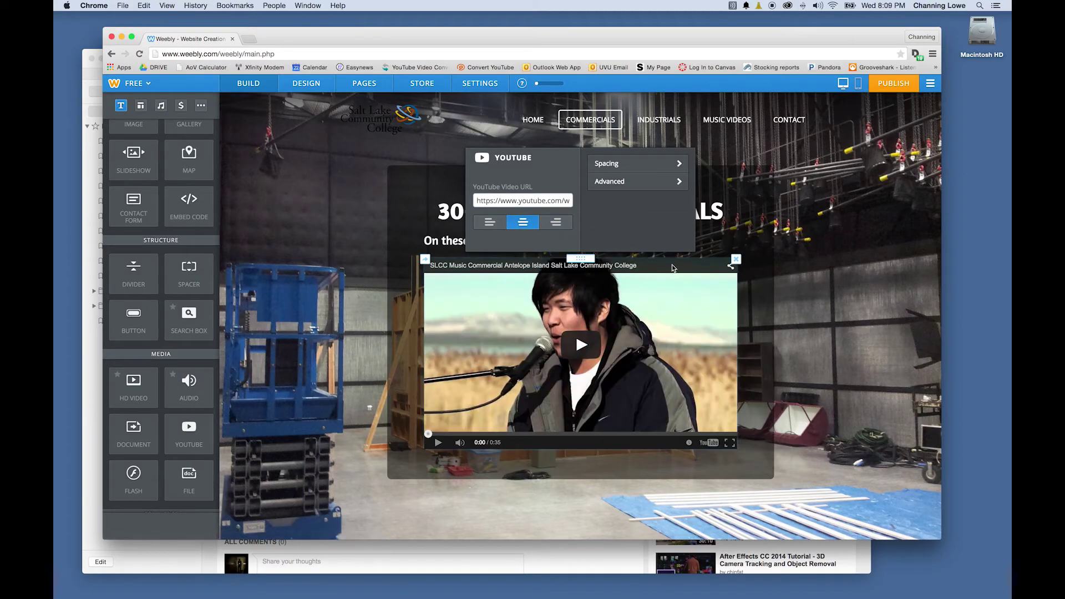
pyautogui.click(587, 335)
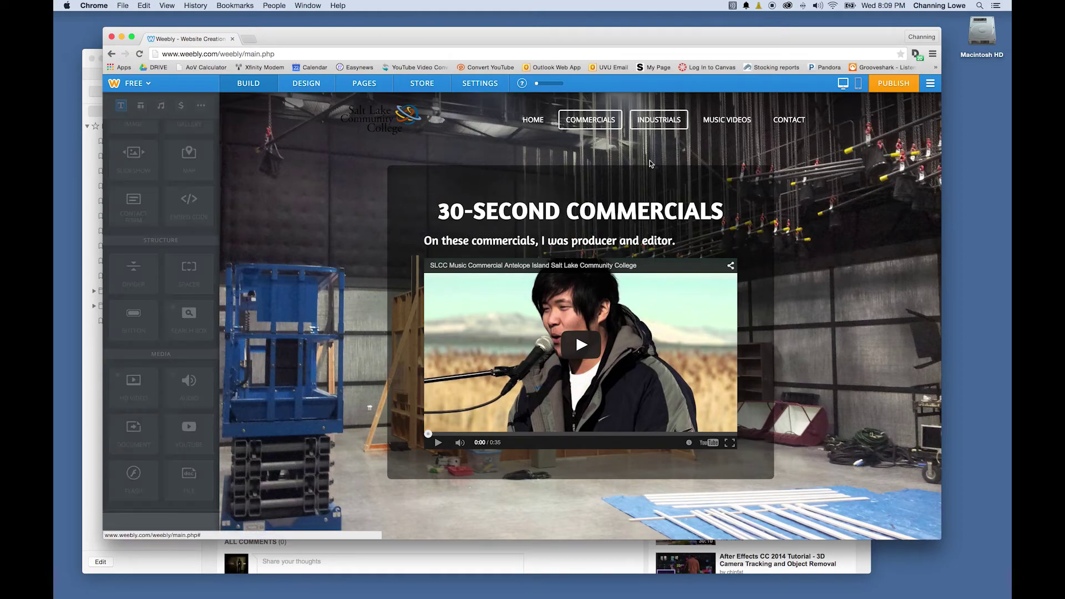
pyautogui.click(659, 119)
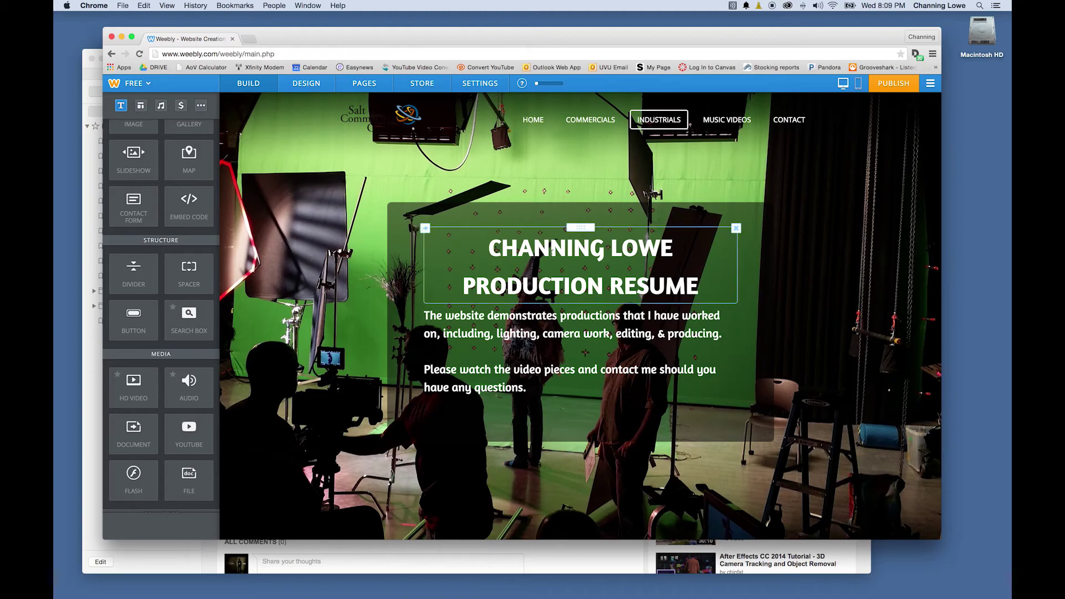
# Change the Industrials heading to INDUSTRIAL PRODUCTIONS
pyautogui.click(552, 251)
pyautogui.moveTo(700, 288); pyautogui.dragTo(488, 245)
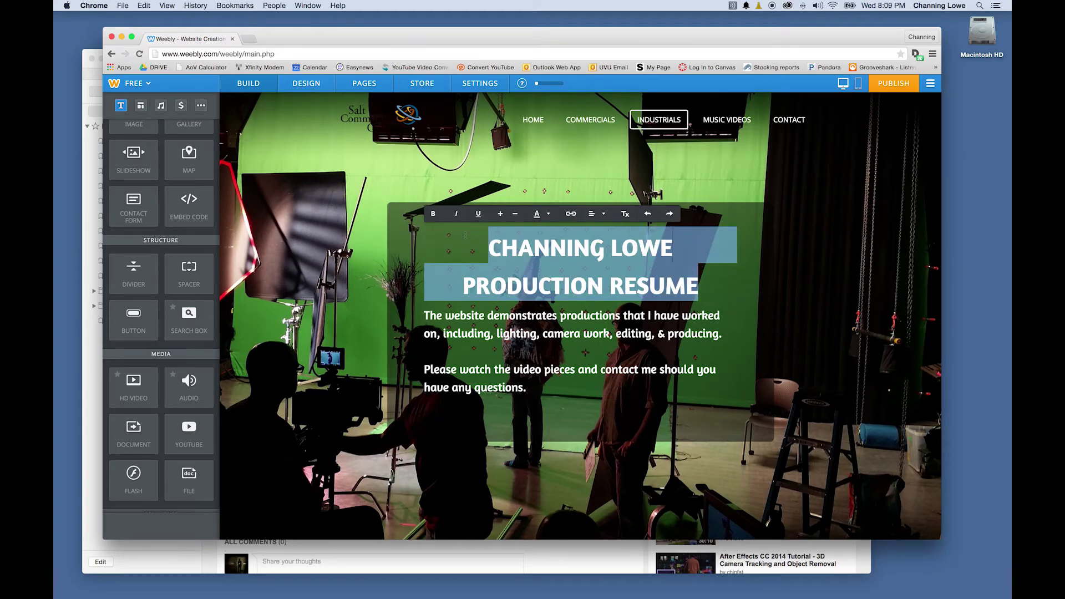
pyautogui.write('INDUSTRIAL PRODUCTIONS')
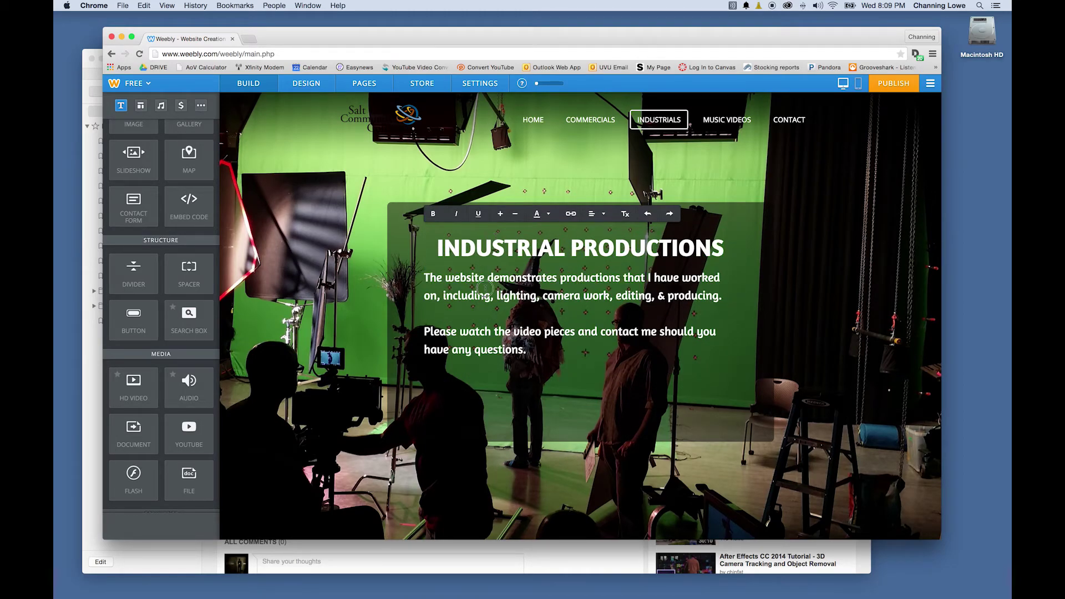
# Write 'On these productions, I worked as camera operator, editor, and producer.' and add a YouTube block
pyautogui.click(425, 313)
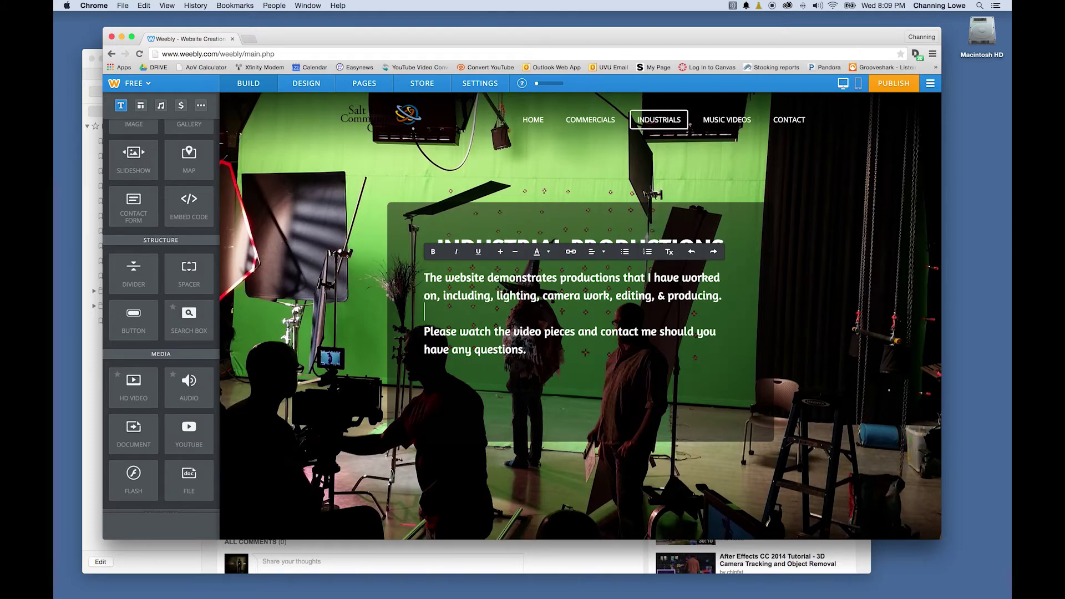
pyautogui.press('super+a')
pyautogui.press('BackSpace')
pyautogui.write('On these productions, I worked as camera operator, editor, and producer.')
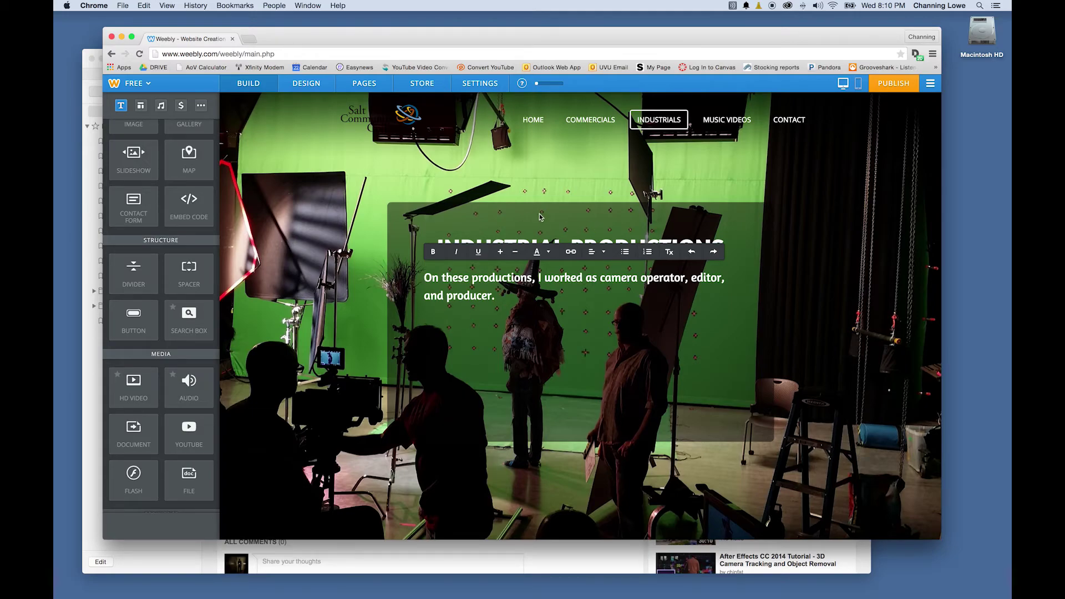
pyautogui.moveTo(189, 432); pyautogui.dragTo(602, 311)
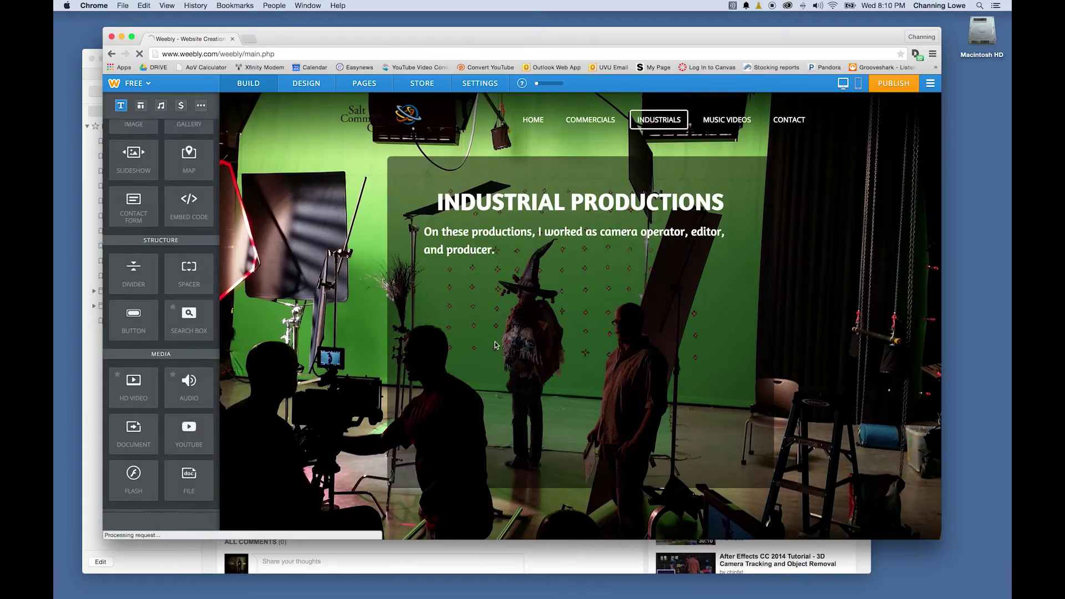
# Copy the Belay Specs video address from Safari and embed it in the Industrials YouTube block
pyautogui.click(485, 274)
pyautogui.press('super+Tab')
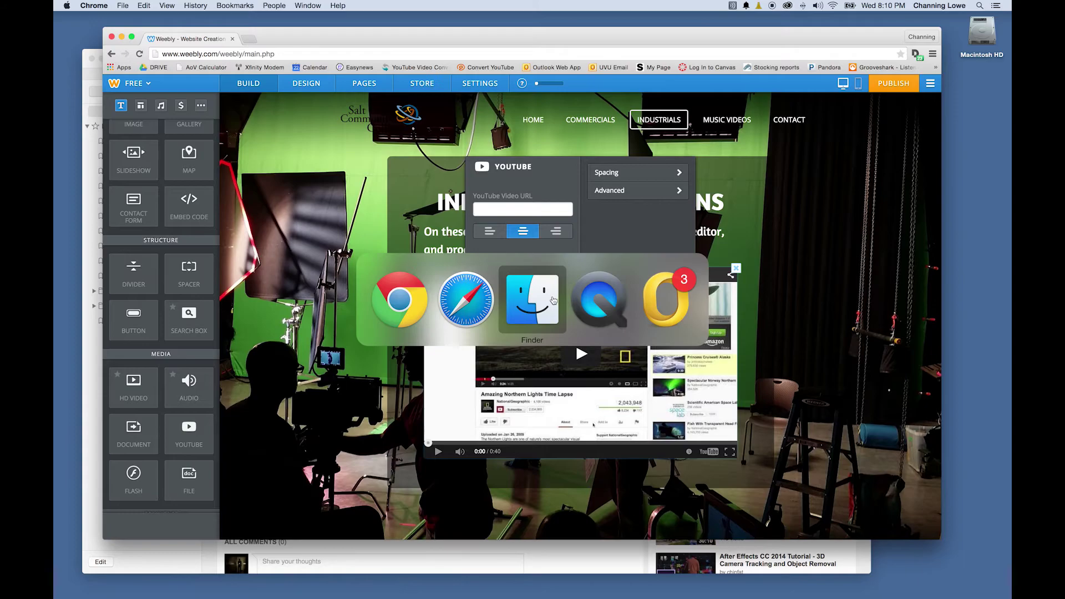
pyautogui.click(474, 300)
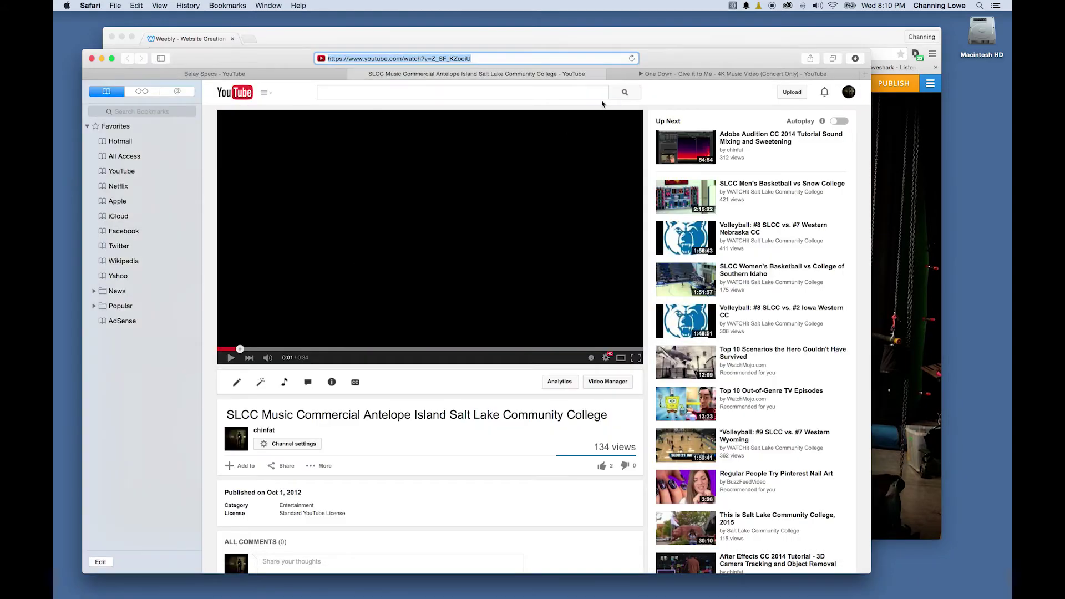
pyautogui.click(610, 74)
pyautogui.click(493, 62)
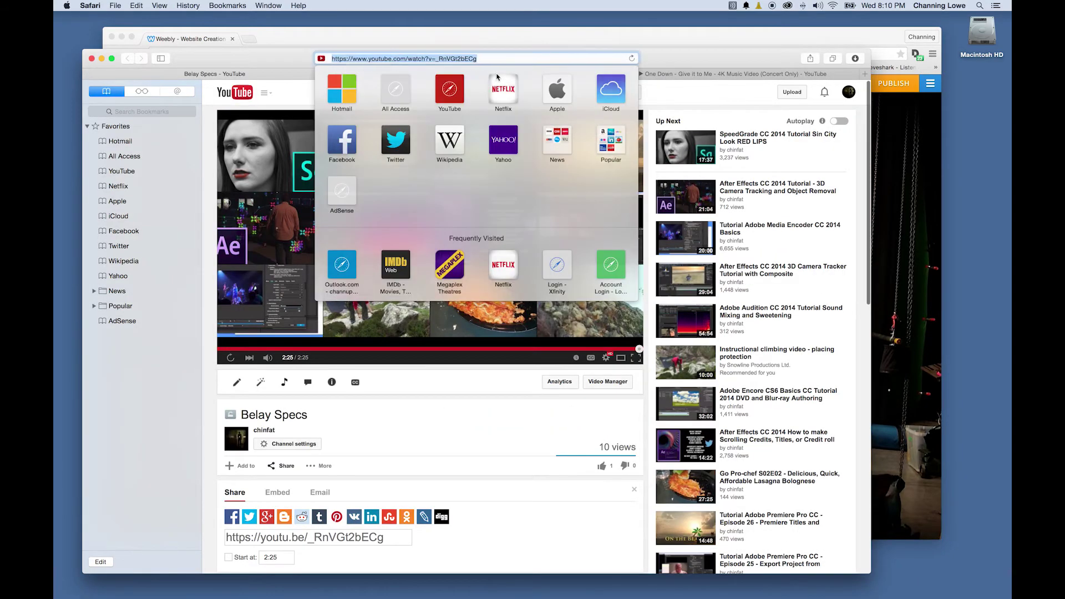
pyautogui.press('super+Tab')
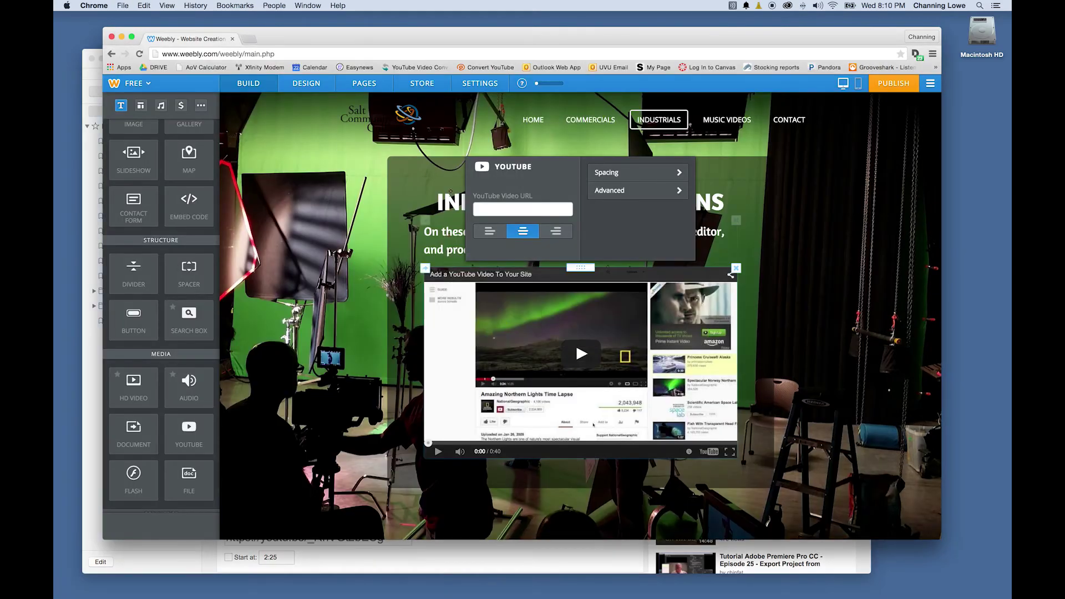
pyautogui.click(503, 209)
pyautogui.press('super+v')
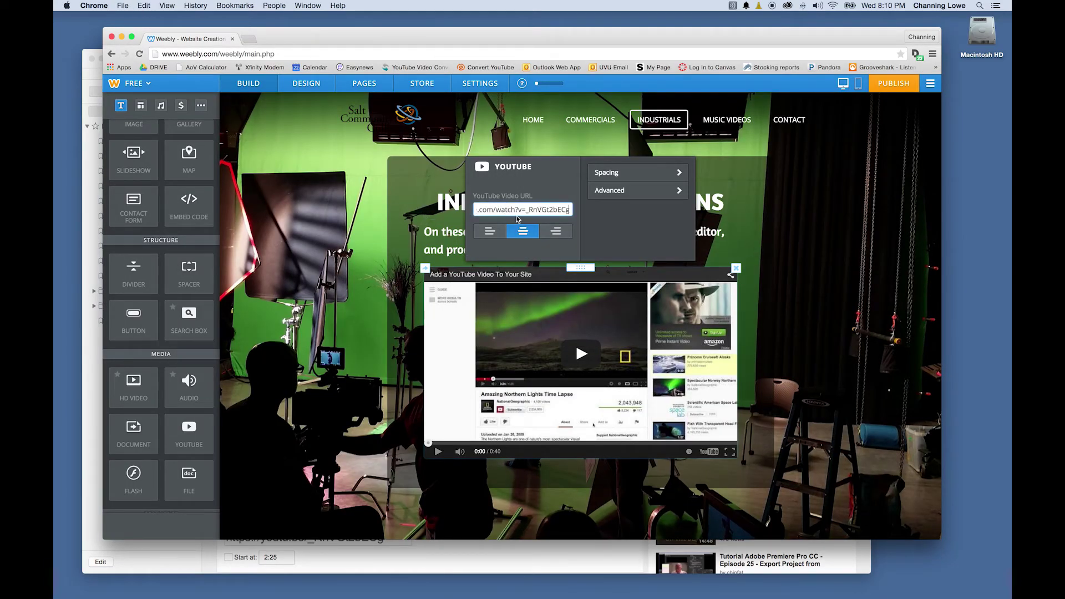
pyautogui.click(633, 226)
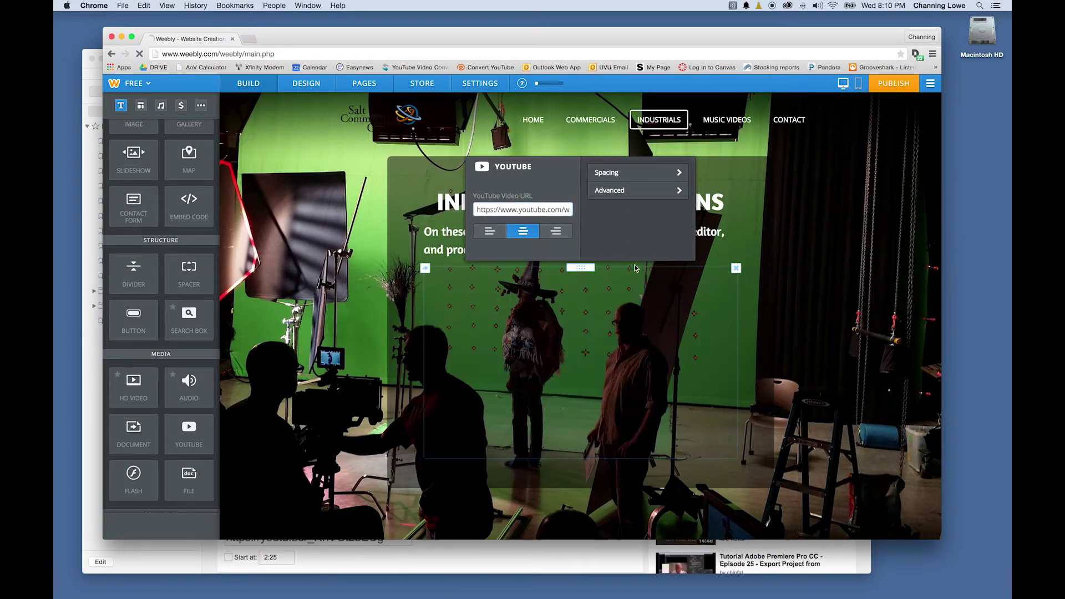
pyautogui.click(744, 174)
pyautogui.click(723, 126)
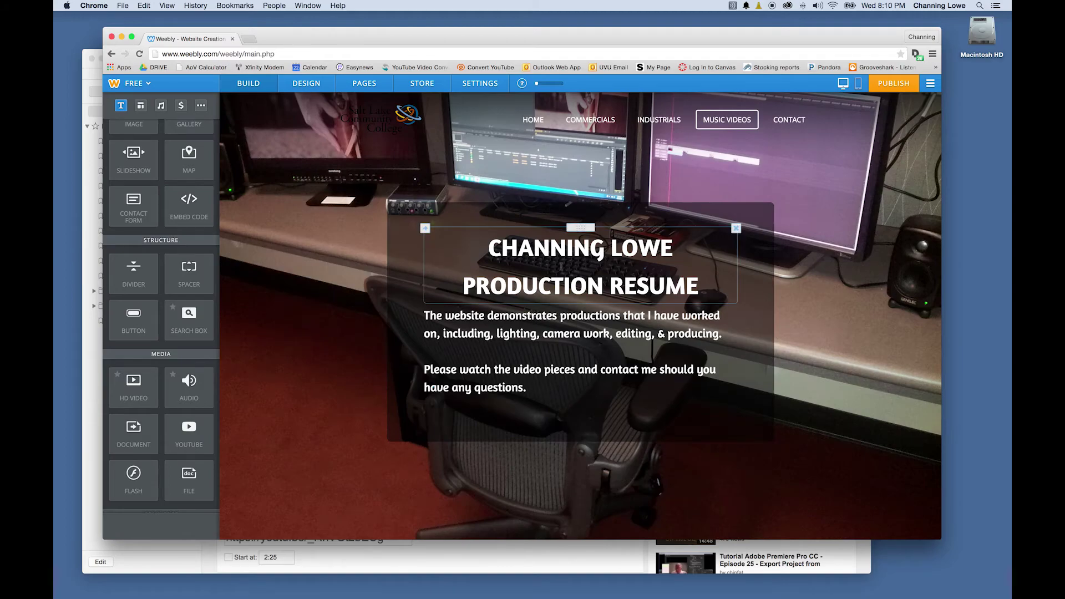
# Review the Home, Commercials, Industrials and Music Videos pages and their videos, ending on Contact
pyautogui.click(425, 231)
pyautogui.moveTo(698, 288); pyautogui.dragTo(456, 231)
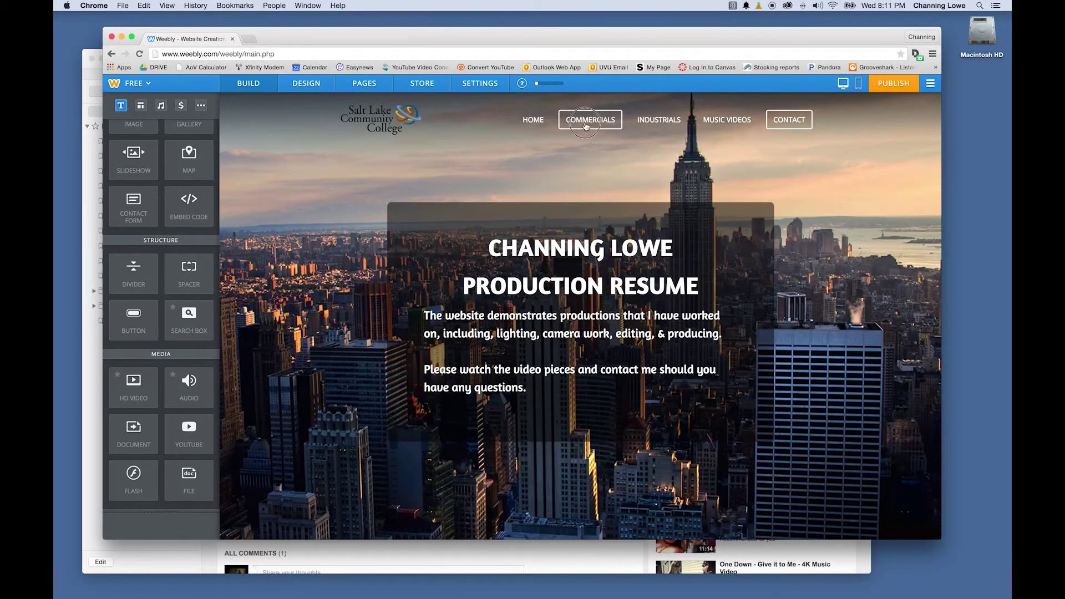
pyautogui.click(586, 127)
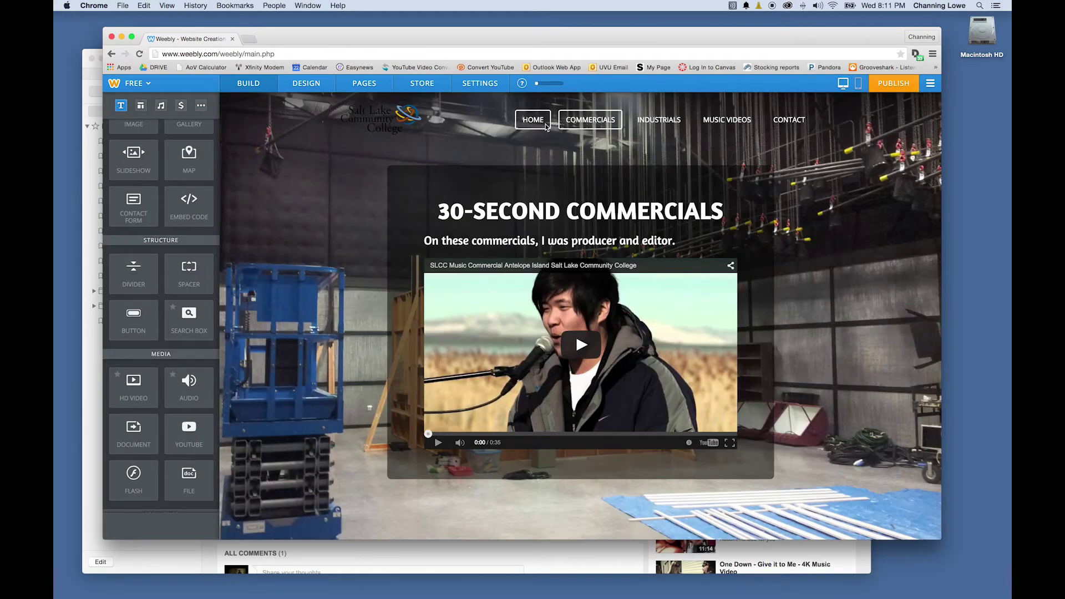
pyautogui.click(546, 126)
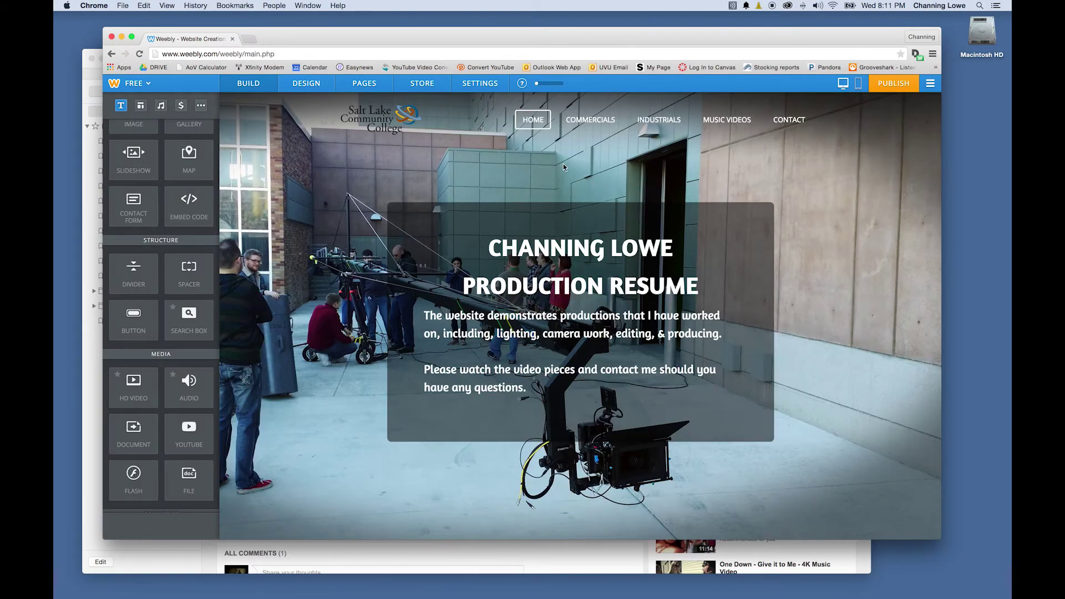
pyautogui.click(572, 127)
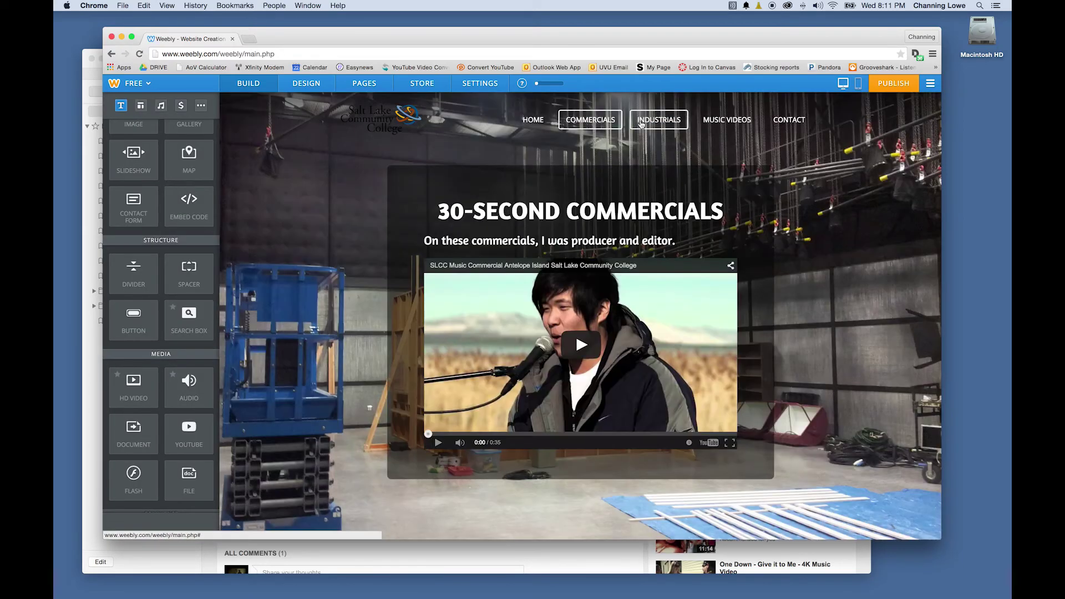
pyautogui.click(643, 124)
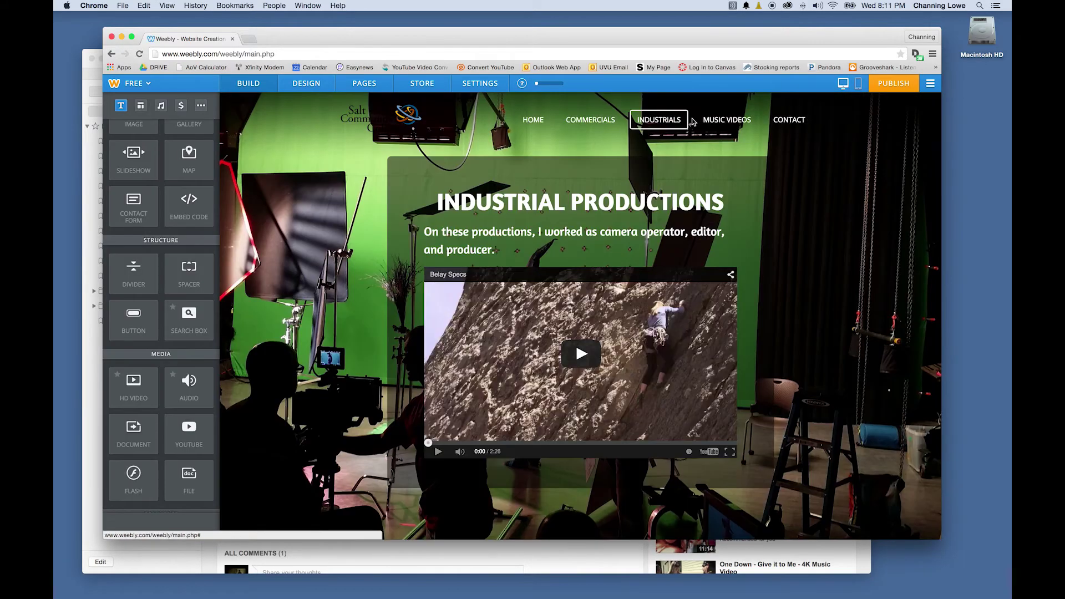
pyautogui.click(718, 120)
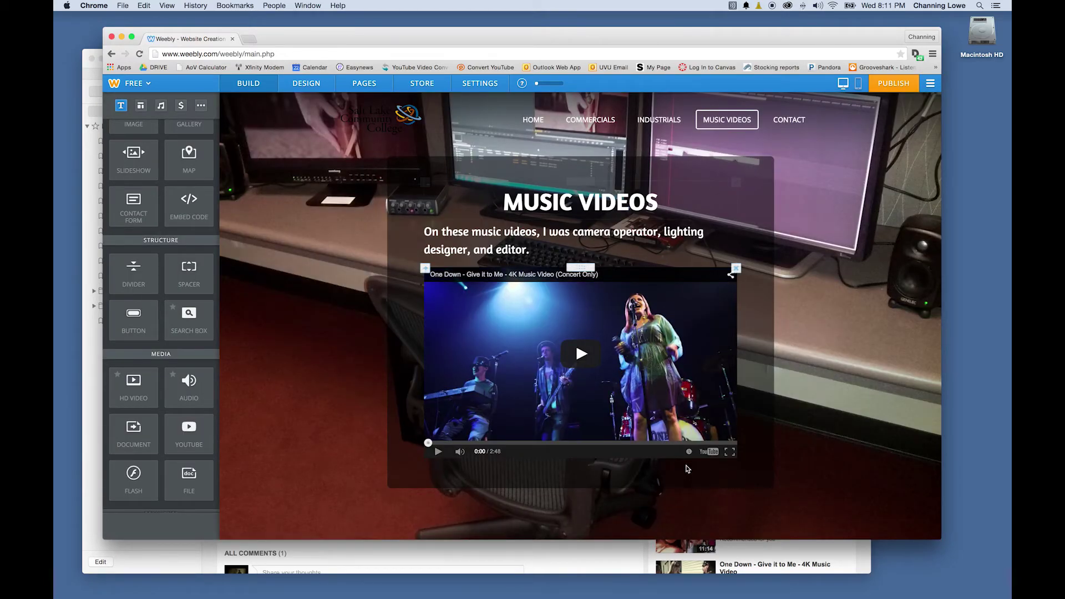
pyautogui.click(799, 125)
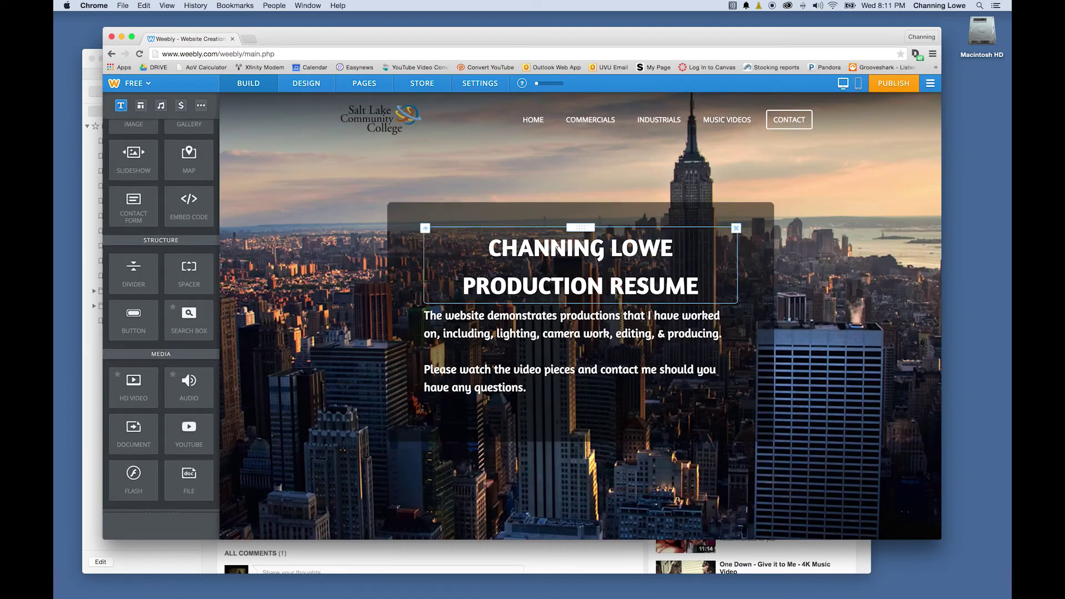
pyautogui.click(564, 282)
# Replace the PRODUCTION RESUME heading line with CONTACT INFORMATION
pyautogui.moveTo(700, 282); pyautogui.dragTo(428, 271)
pyautogui.press('BackSpace')
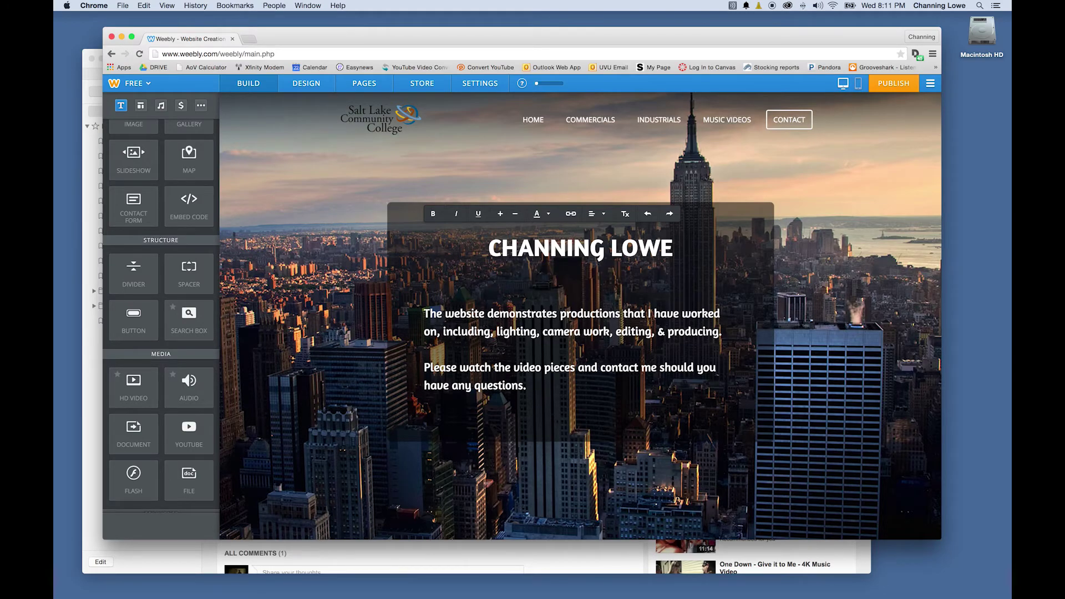
pyautogui.write('CONTACT INFORMATI')
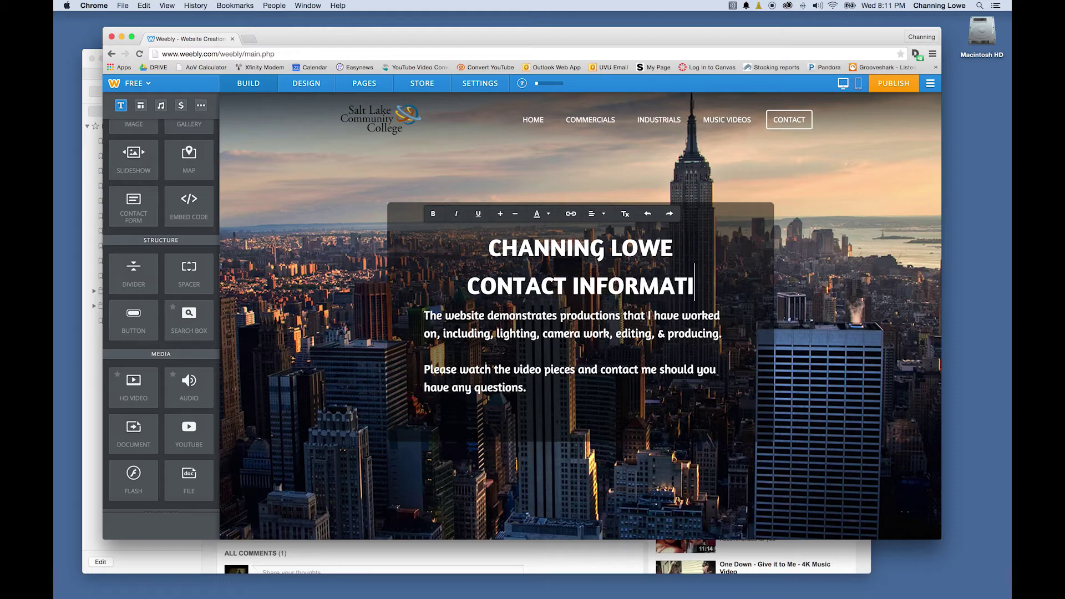
pyautogui.write('ON')
# Write 'To contact me, please email me at:' followed by the contact e-mail address, then select it
pyautogui.click(461, 332)
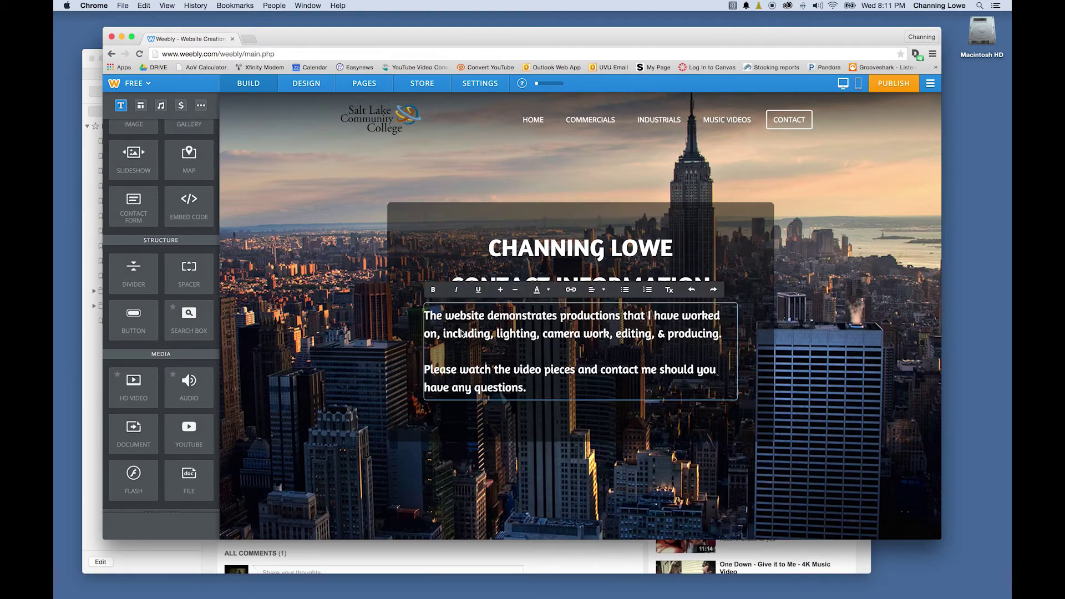
pyautogui.doubleClick(480, 320)
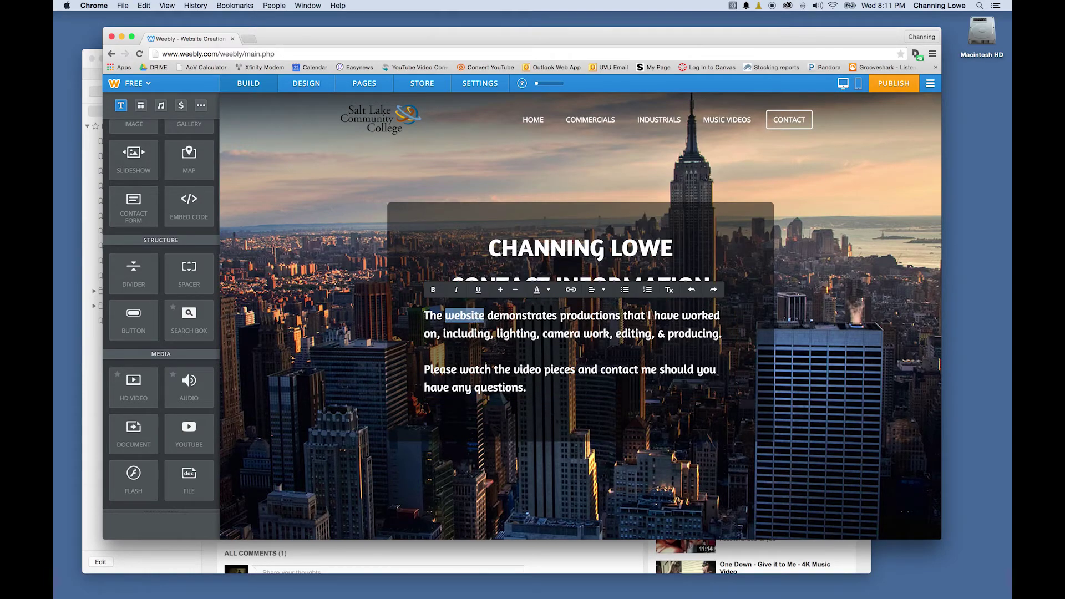
pyautogui.press('super+a')
pyautogui.write('To conta')
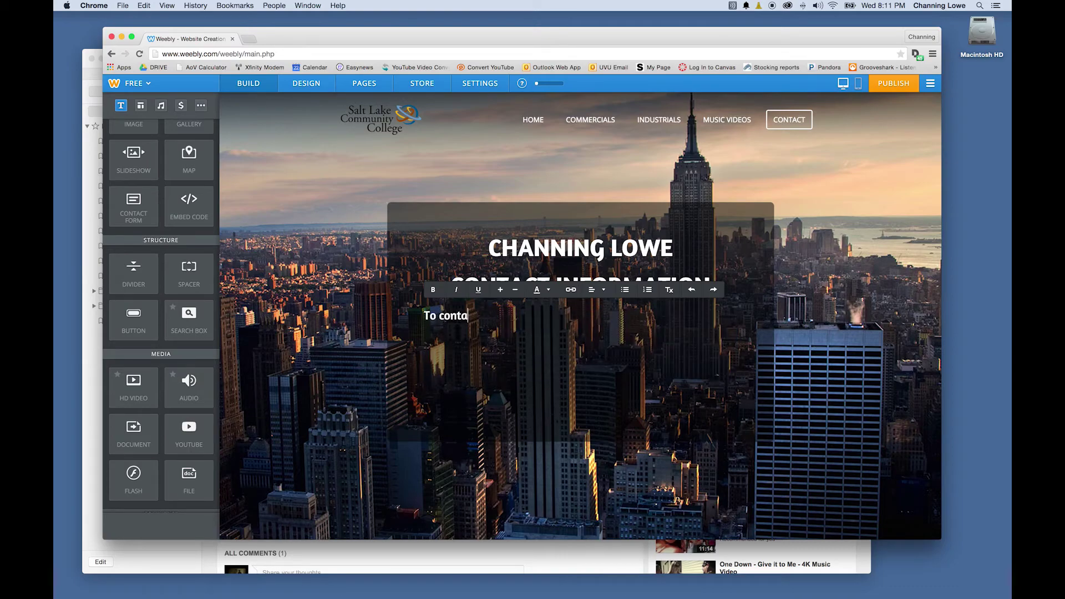
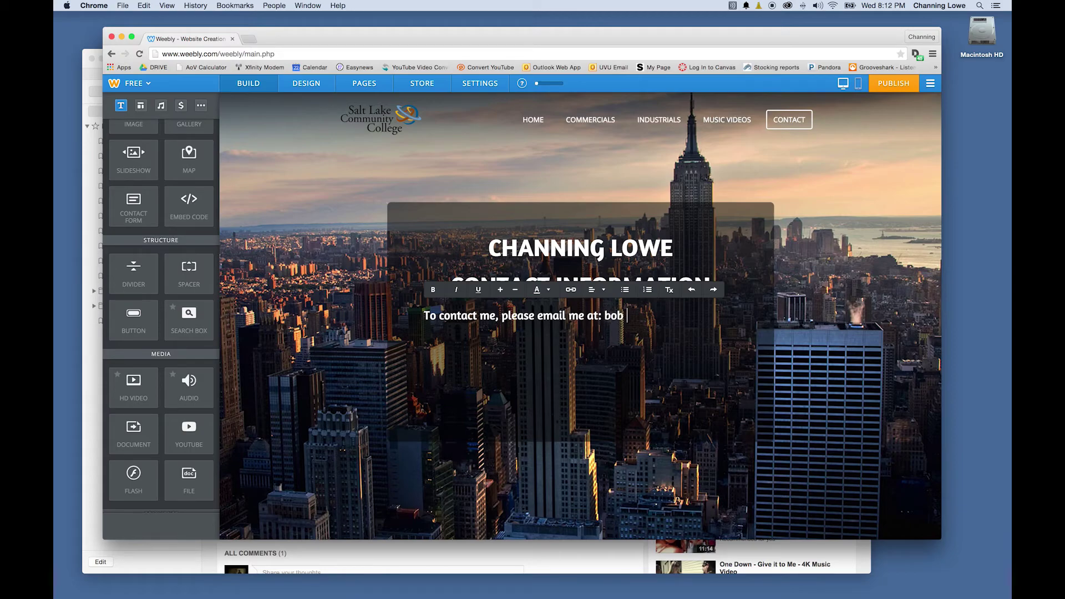
pyautogui.moveTo(604, 316); pyautogui.dragTo(664, 316)
pyautogui.click(651, 316)
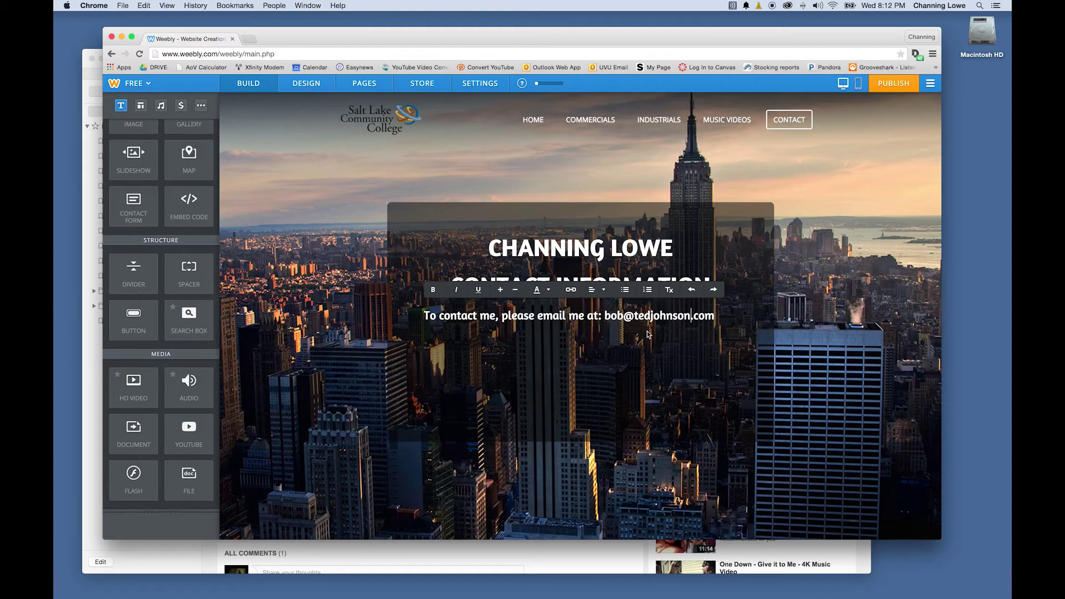
pyautogui.moveTo(604, 316); pyautogui.dragTo(711, 316)
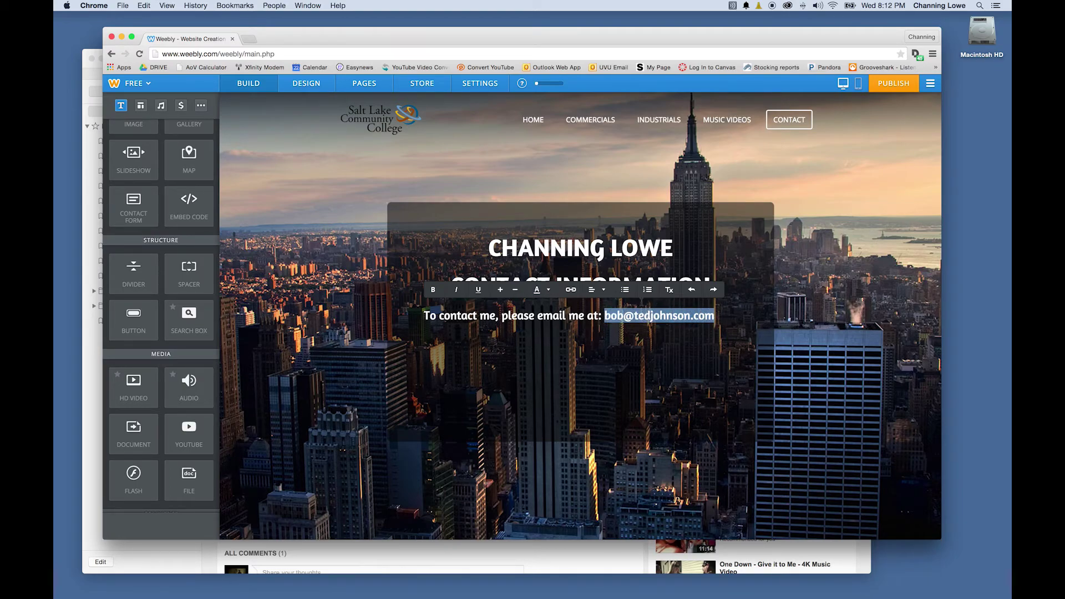
# Link the Contact page address text as an e-mail link to the contact's e-mail address
pyautogui.click(571, 290)
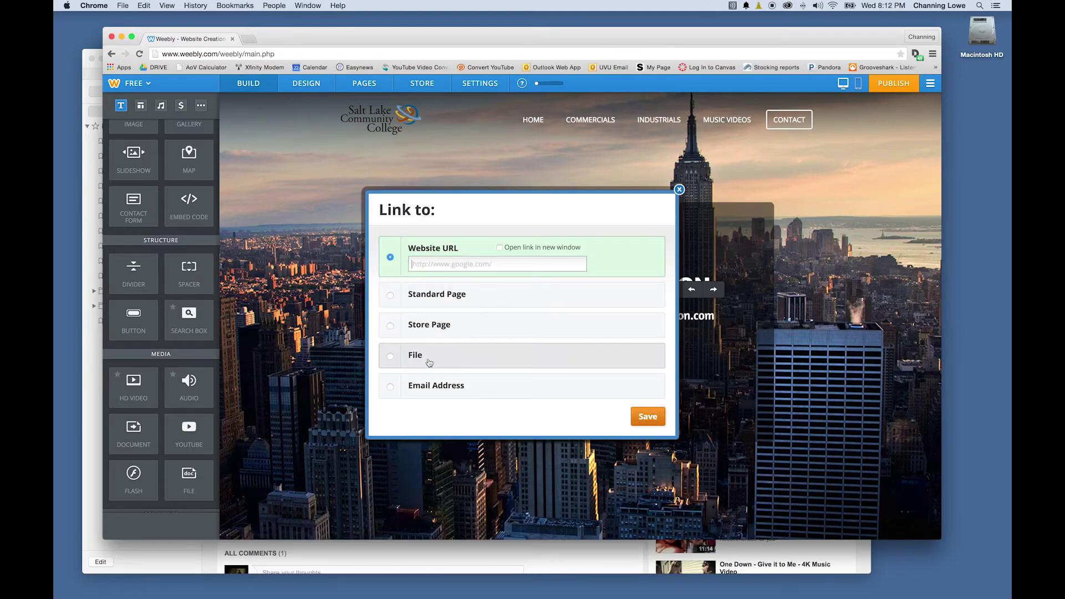
pyautogui.click(393, 388)
pyautogui.click(456, 387)
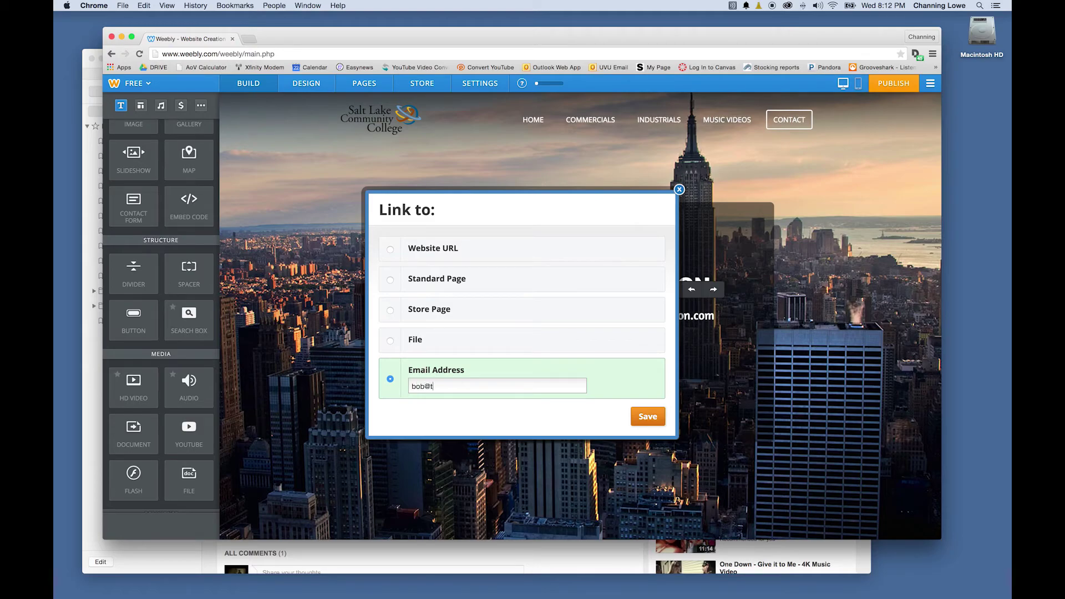
pyautogui.click(644, 416)
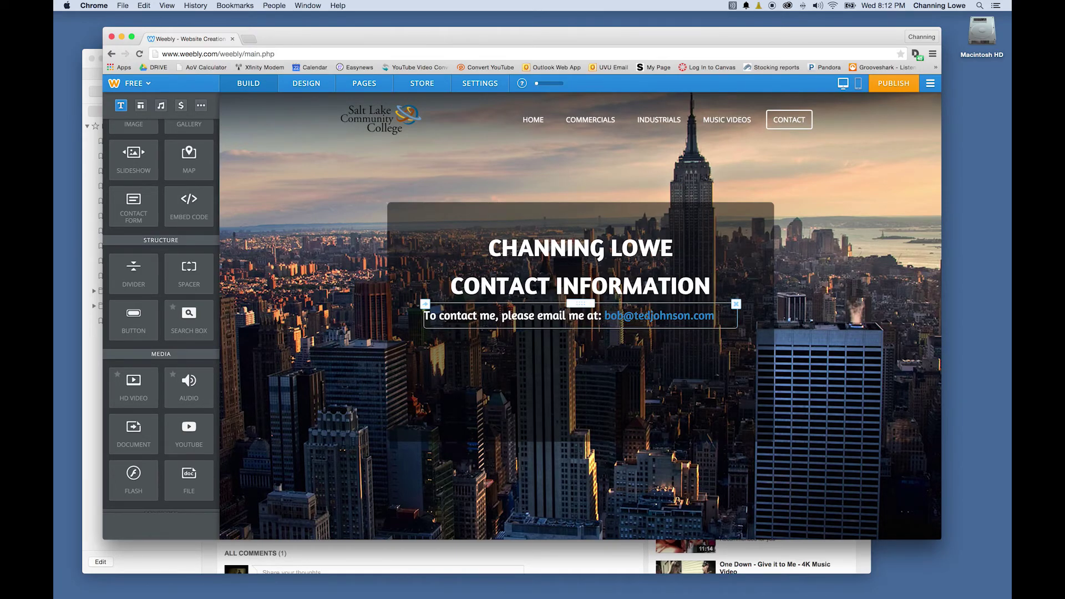
# Check the new e-mail link's settings, then return to the e-mail sentence paragraph
pyautogui.click(527, 327)
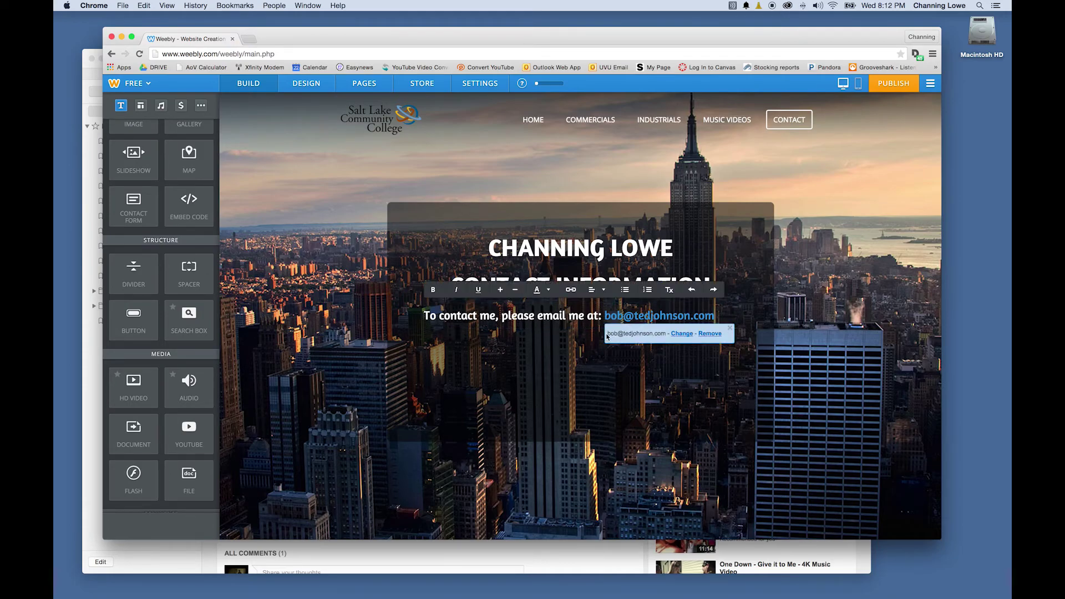
pyautogui.click(508, 316)
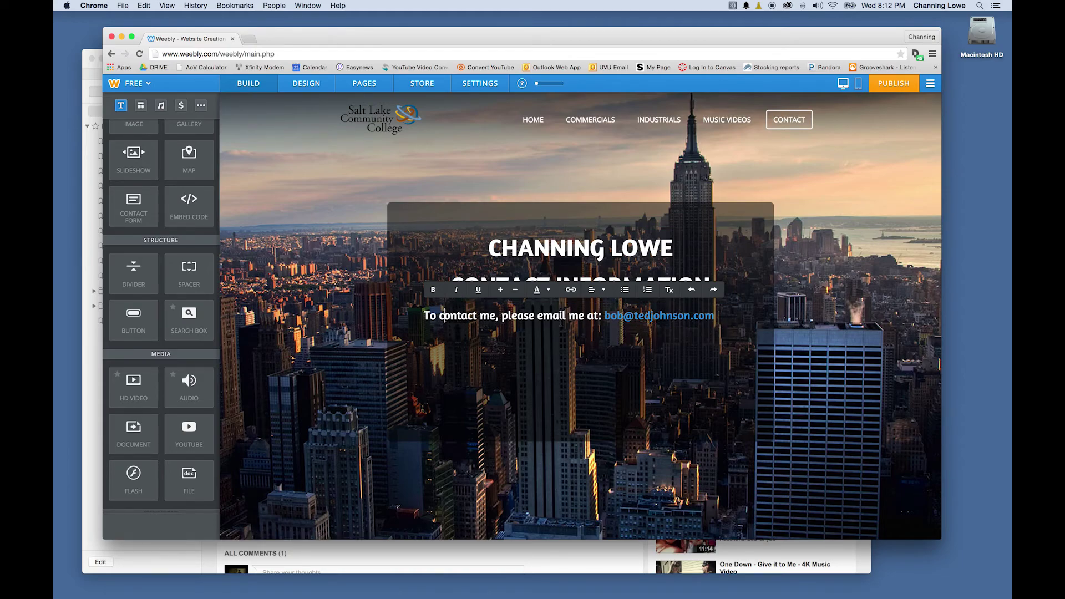
pyautogui.click(624, 315)
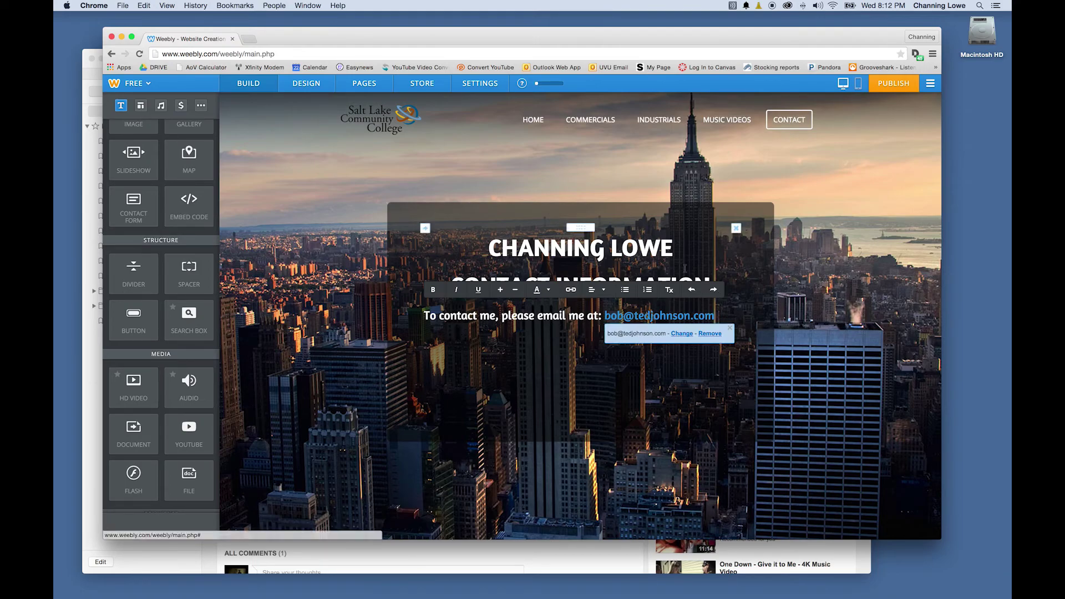
pyautogui.click(694, 248)
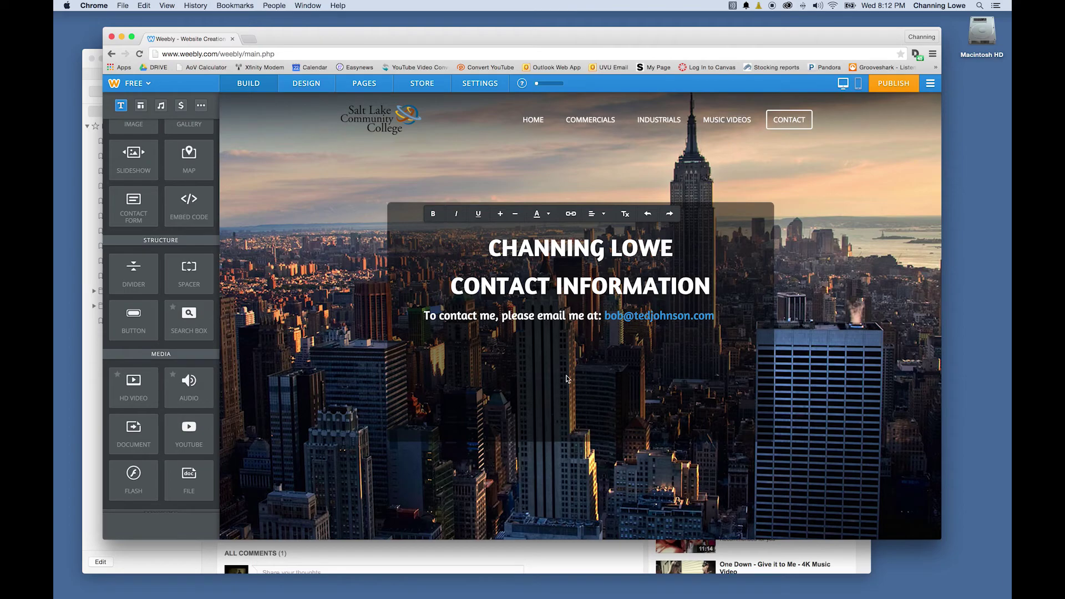
pyautogui.click(509, 315)
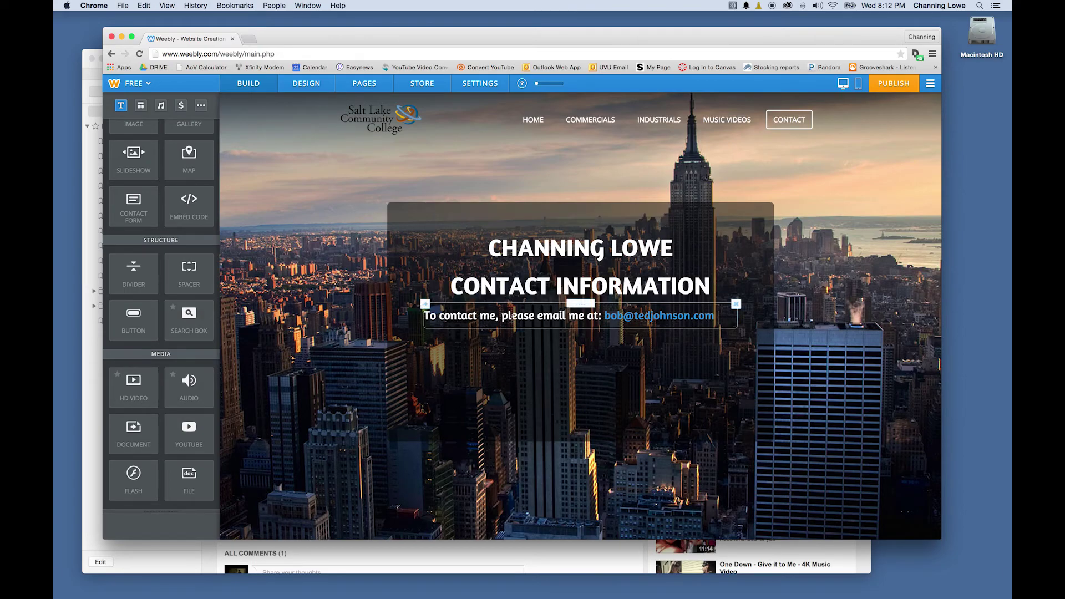
# Increase the e-mail contact line's font size by two steps so it wraps onto two lines
pyautogui.tripleClick(509, 315)
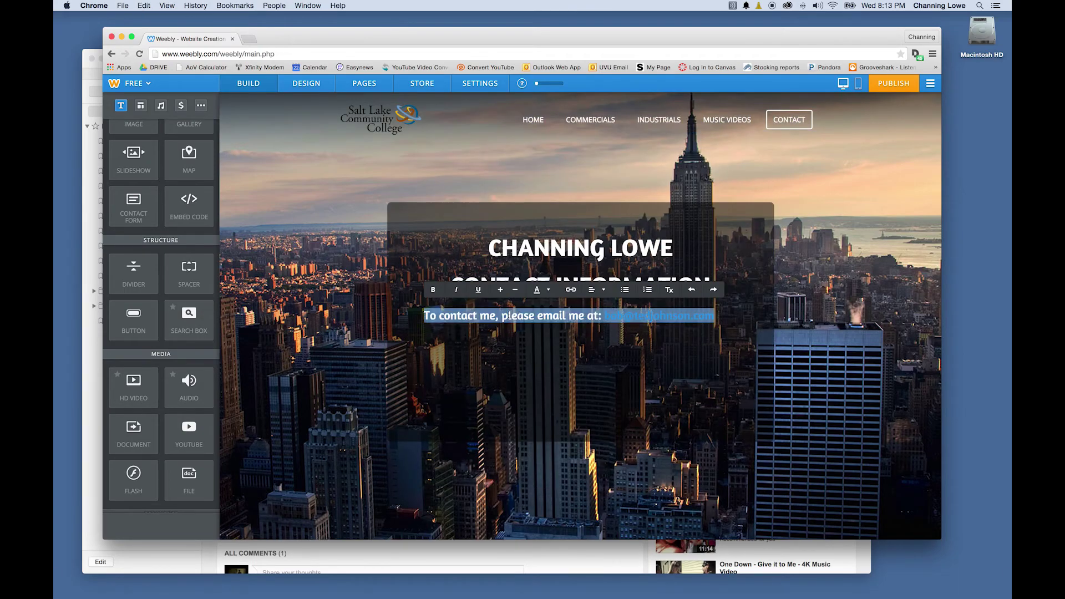
pyautogui.click(500, 290)
pyautogui.click(500, 289)
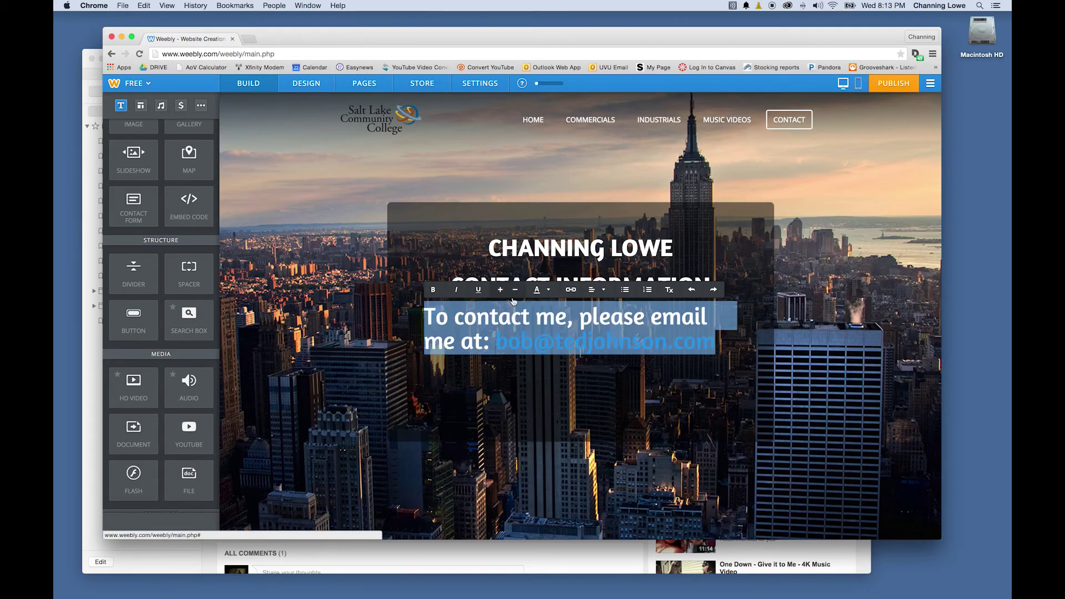
pyautogui.click(581, 387)
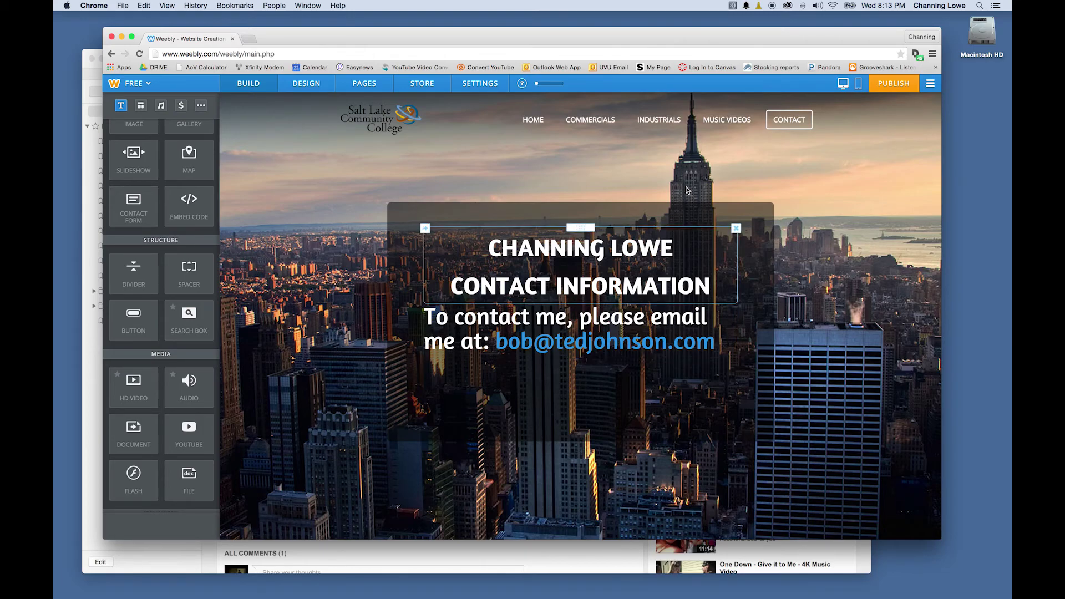
pyautogui.click(726, 127)
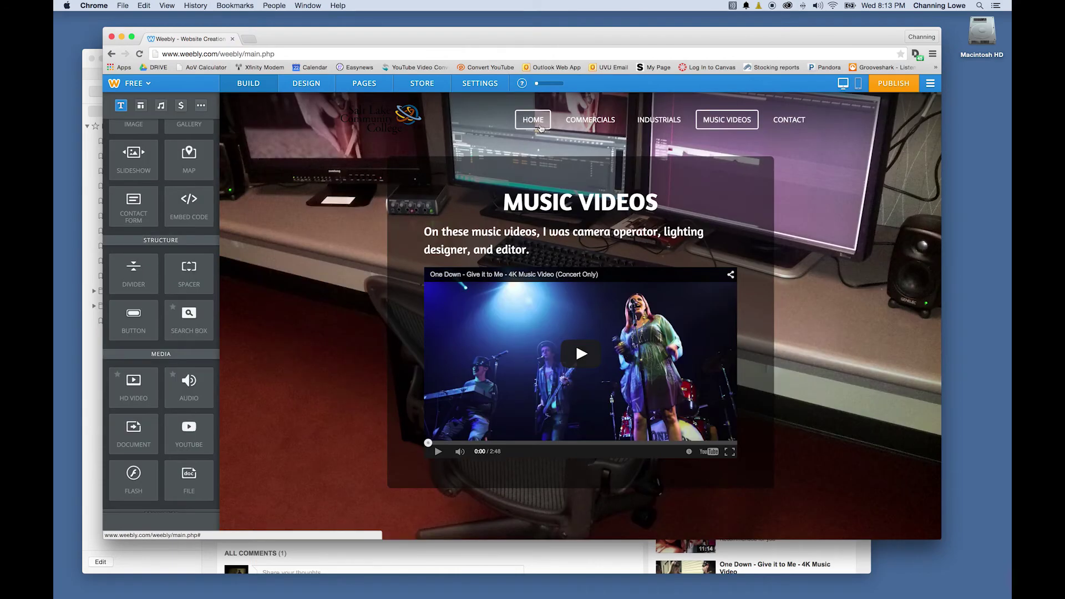
pyautogui.click(534, 122)
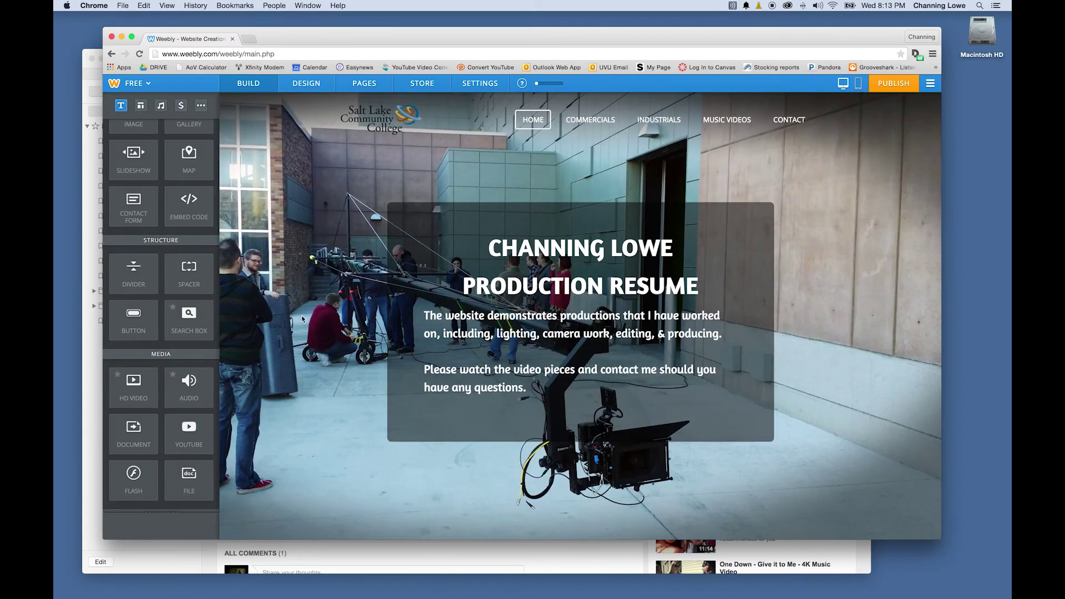
pyautogui.click(580, 130)
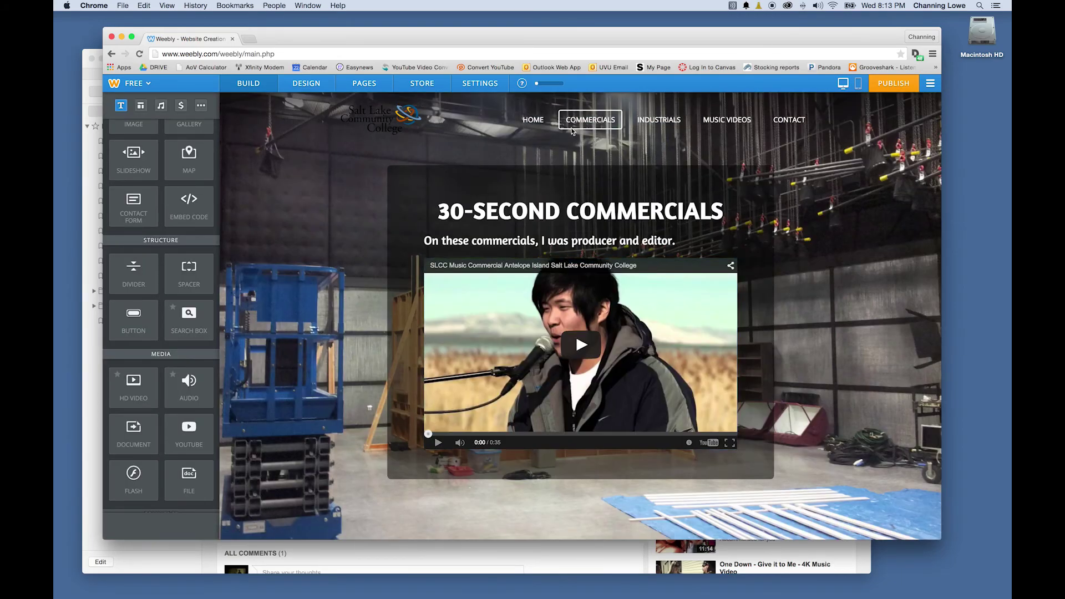
pyautogui.click(652, 118)
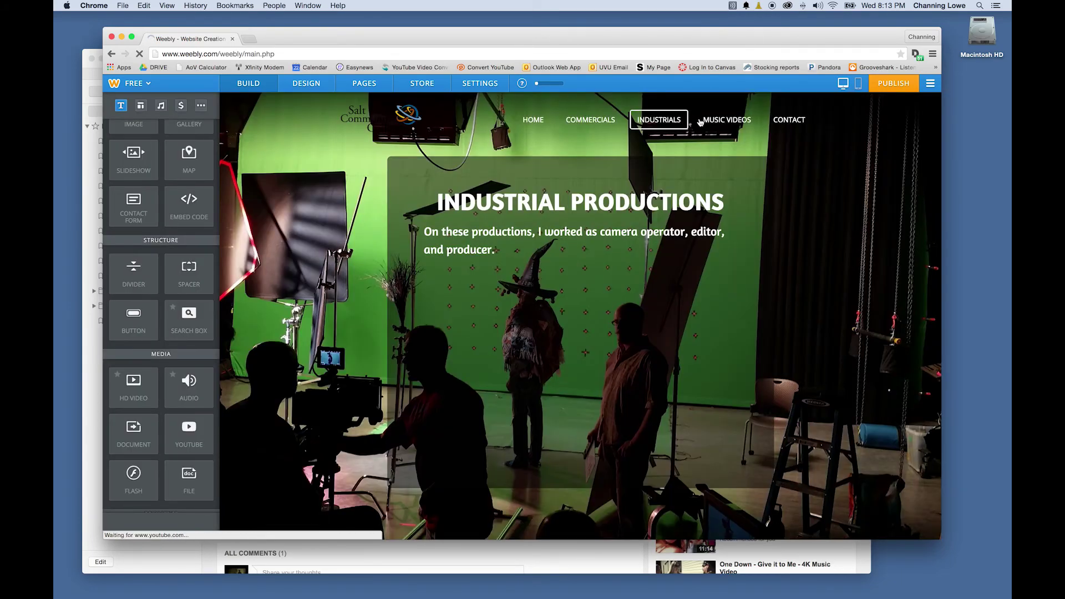
pyautogui.click(702, 121)
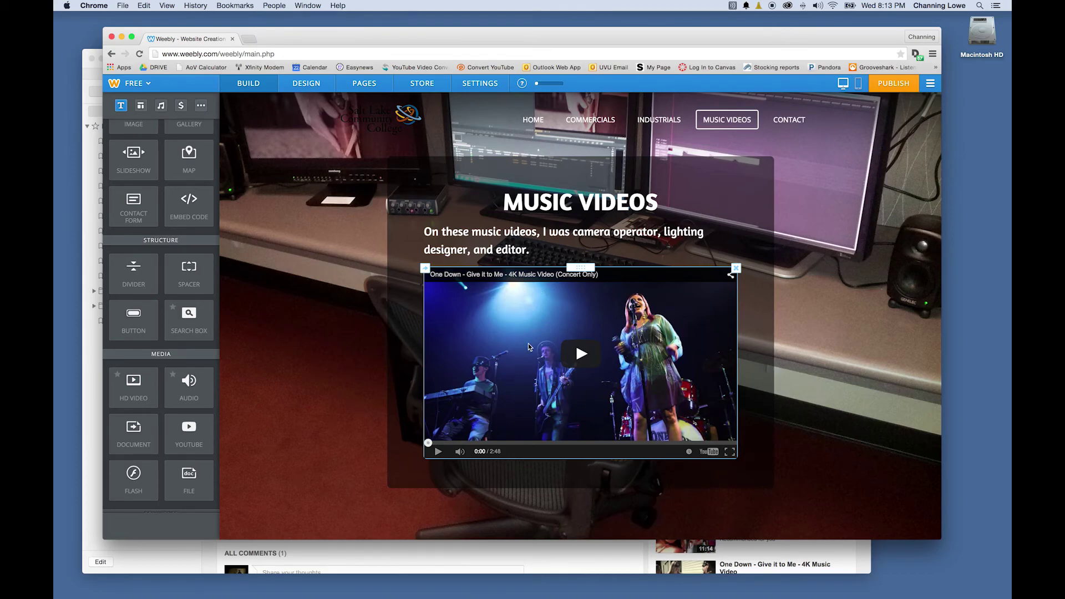
pyautogui.click(790, 124)
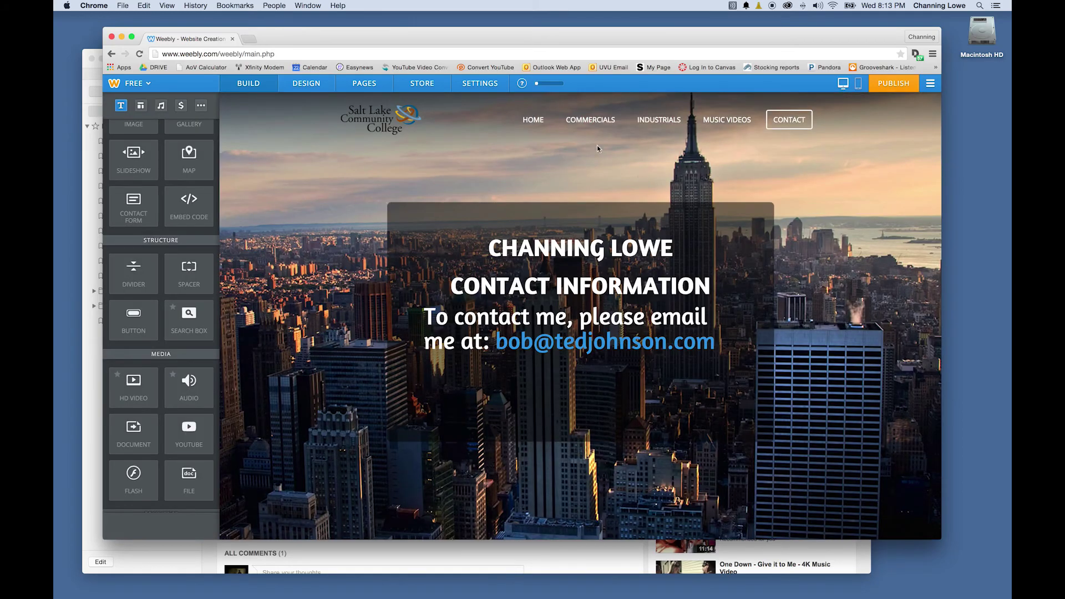
# Publish to the free weebly.com subdomain with website type Personal, then close the confirmation
pyautogui.click(884, 88)
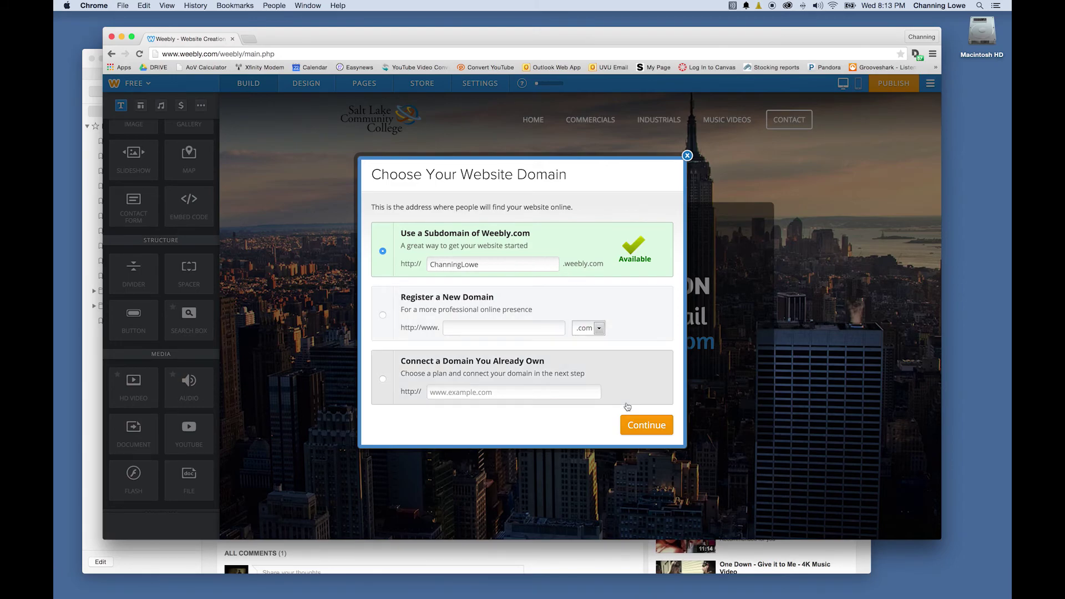
pyautogui.click(646, 430)
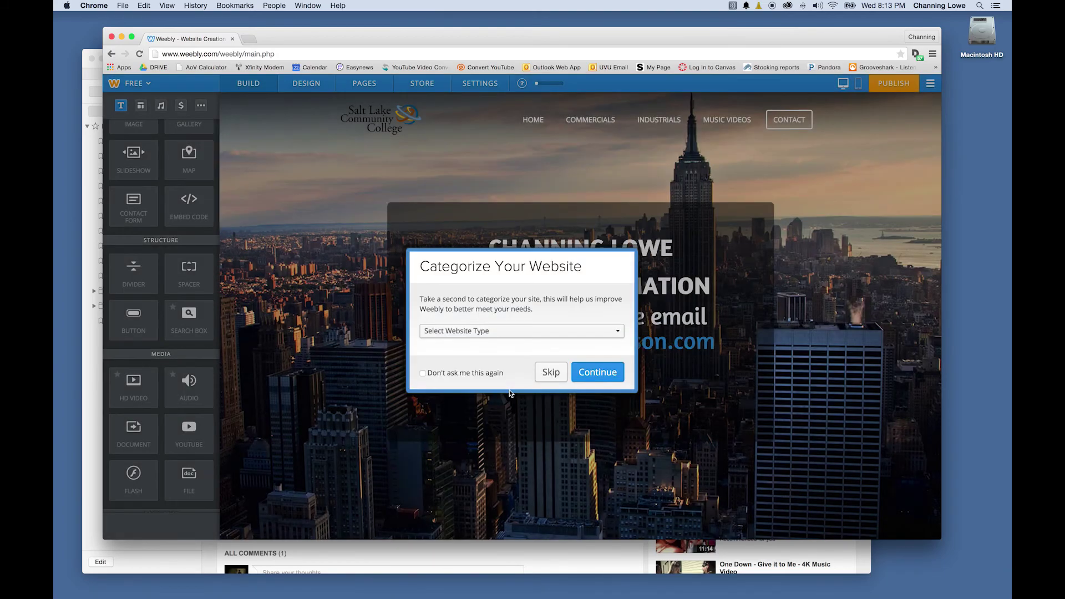
pyautogui.click(465, 332)
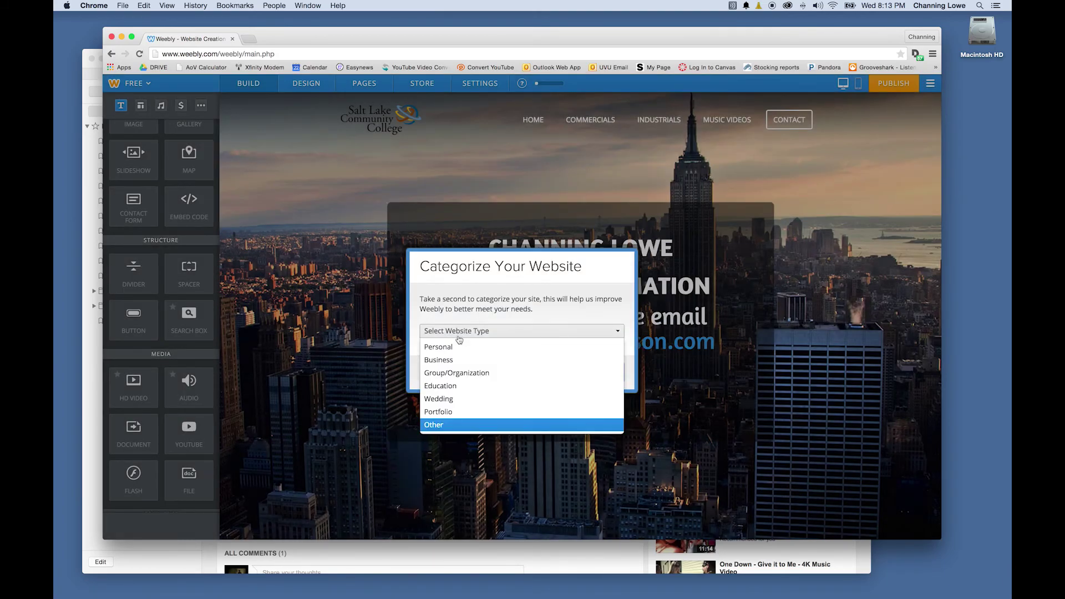
pyautogui.click(460, 348)
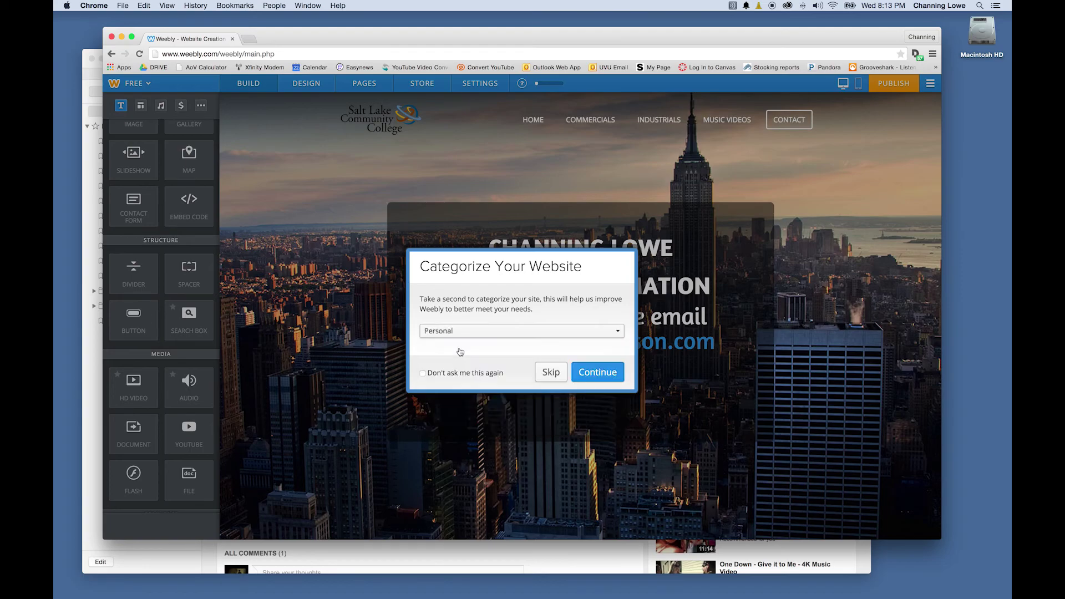
pyautogui.click(592, 376)
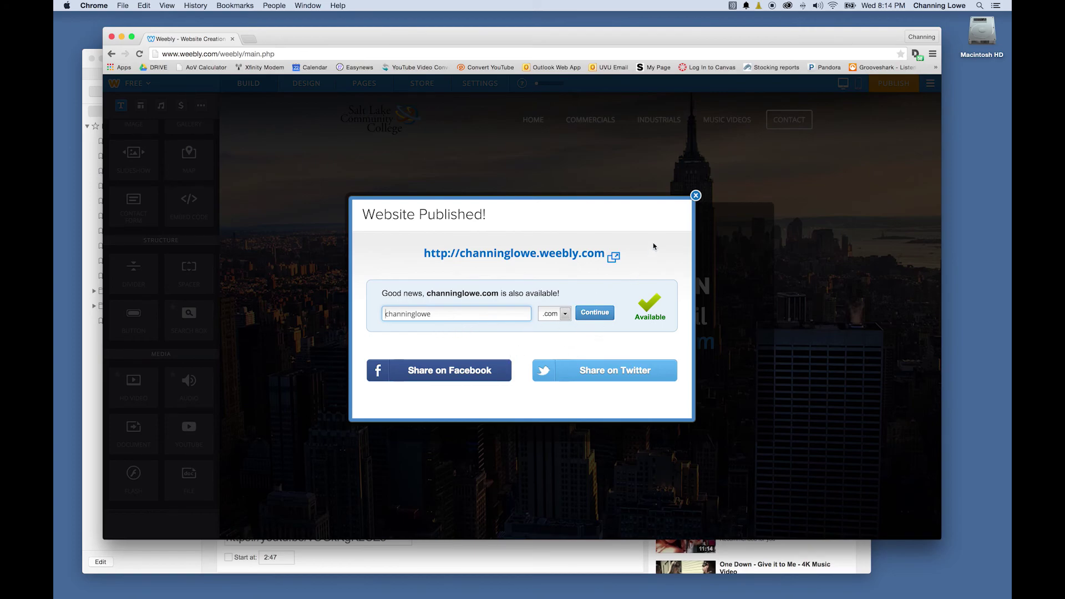
pyautogui.click(696, 195)
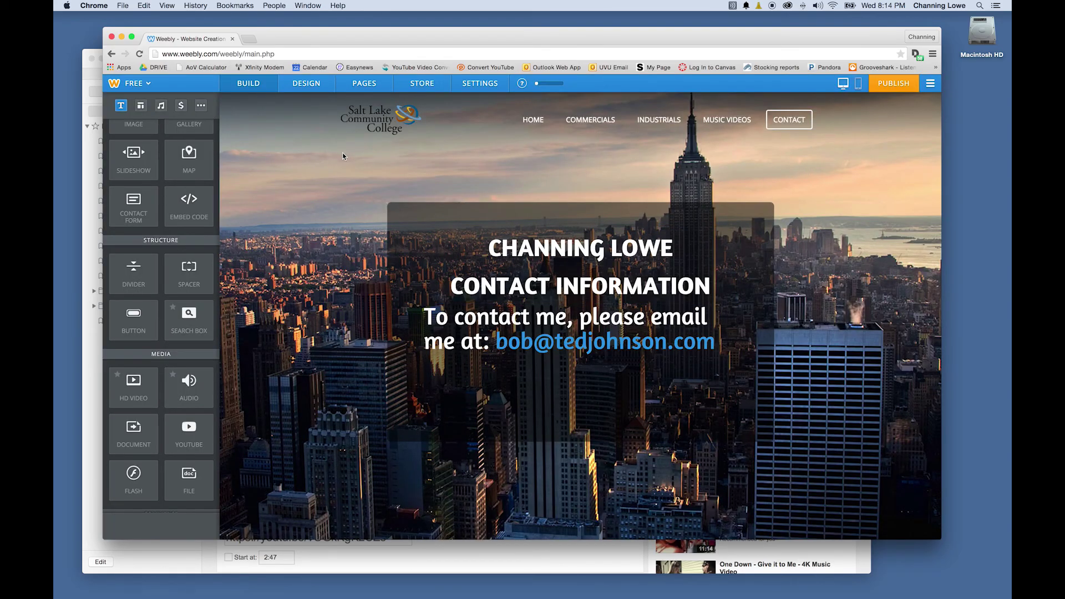
# Load the published site's weebly.com address in a new Chrome tab
pyautogui.click(248, 40)
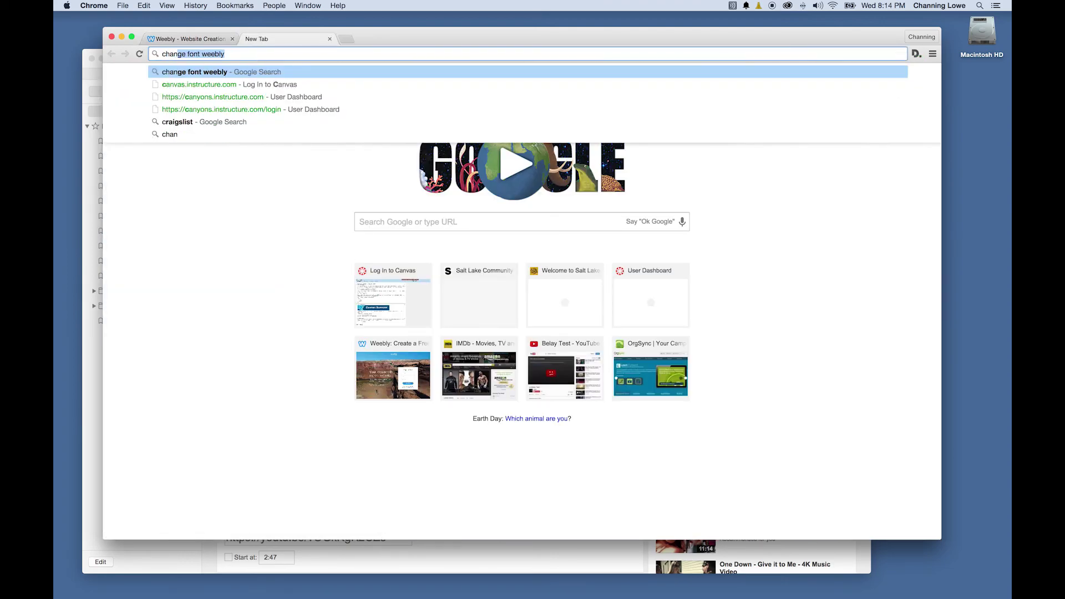
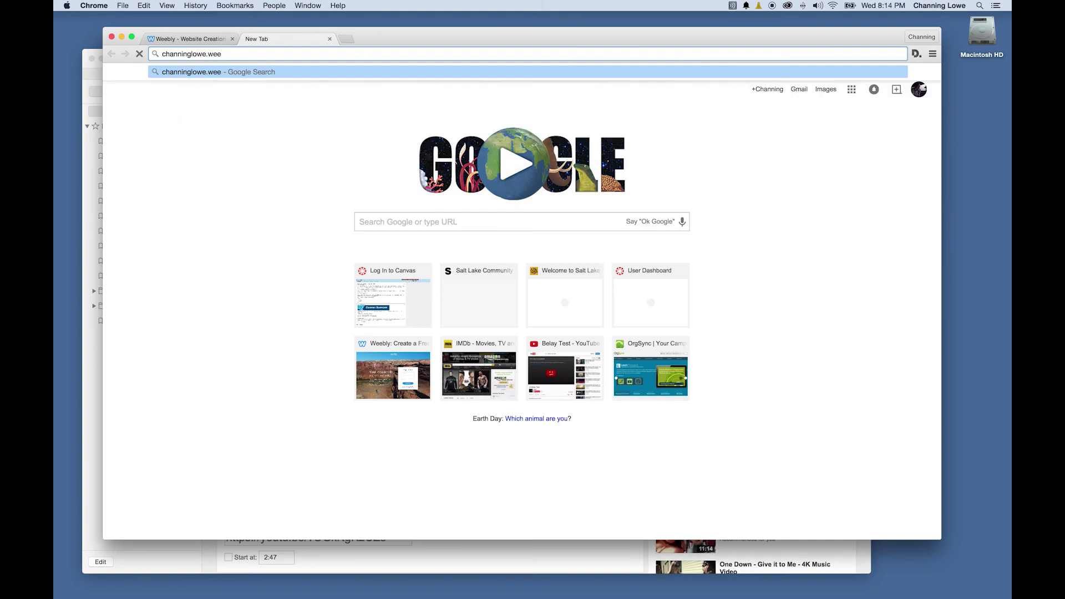
pyautogui.write('bly.com')
pyautogui.press('Return')
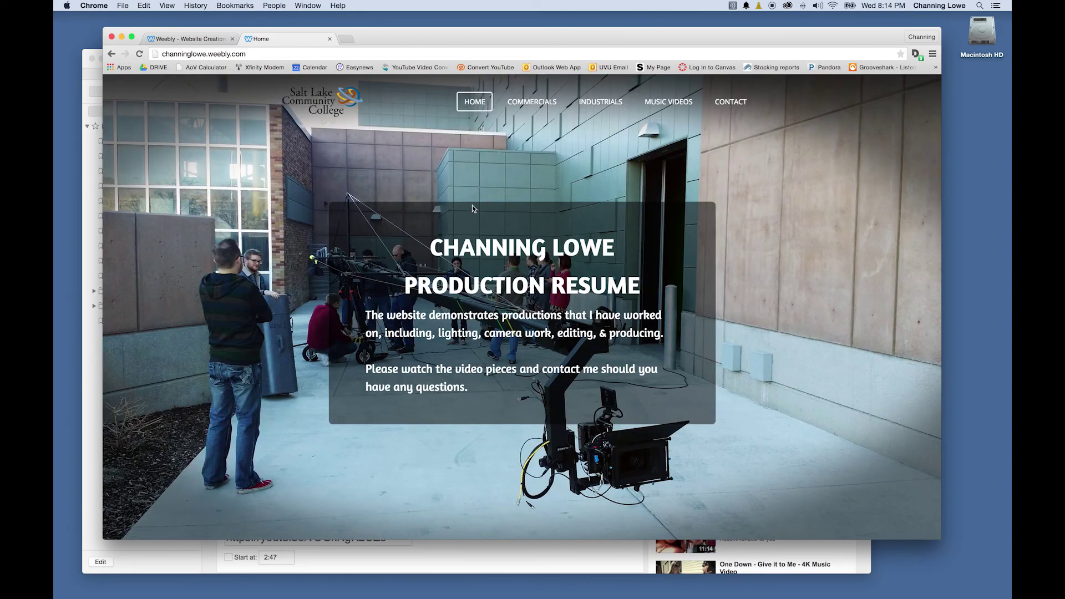
# Browse the live Commercials, Industrials, Music Videos and Contact pages
pyautogui.click(530, 105)
pyautogui.click(594, 105)
pyautogui.click(648, 107)
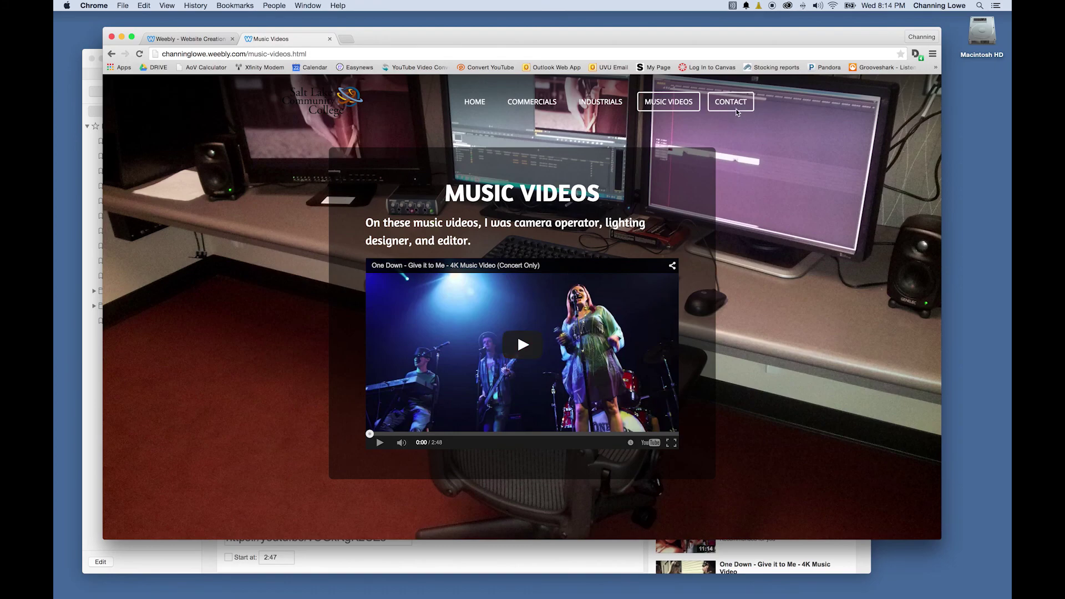
pyautogui.click(734, 110)
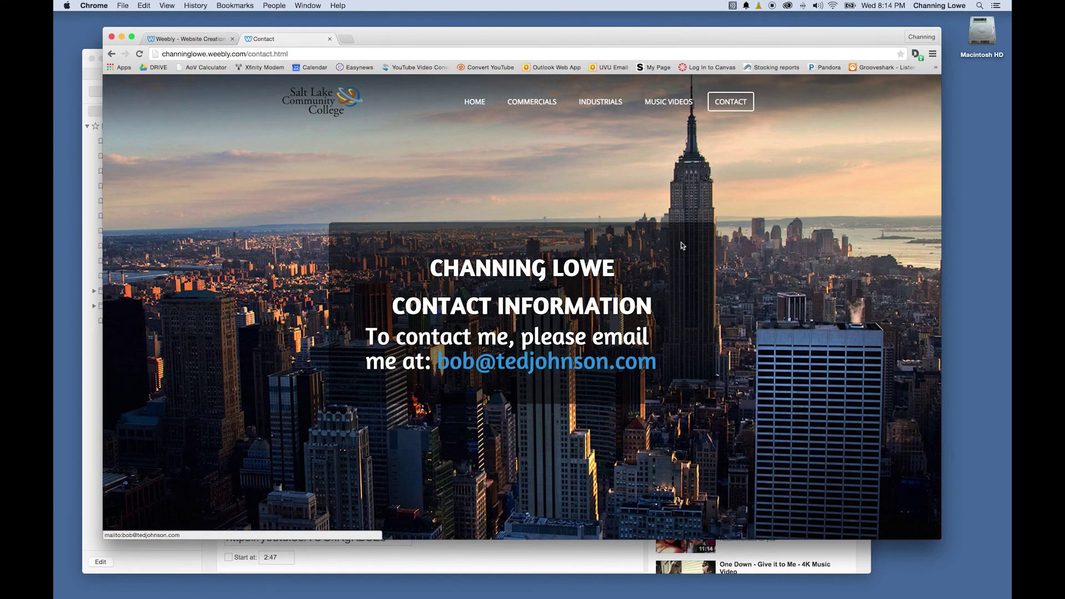
# On the live Industrials page, play and pause the Belay Specs video, then check the editor tab
pyautogui.click(600, 102)
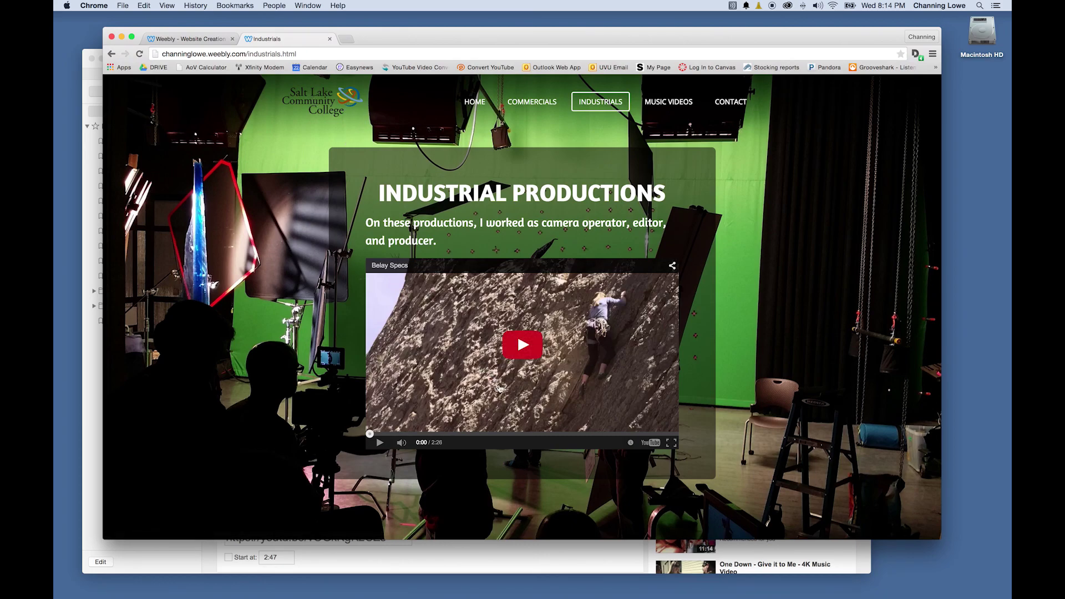
pyautogui.click(522, 355)
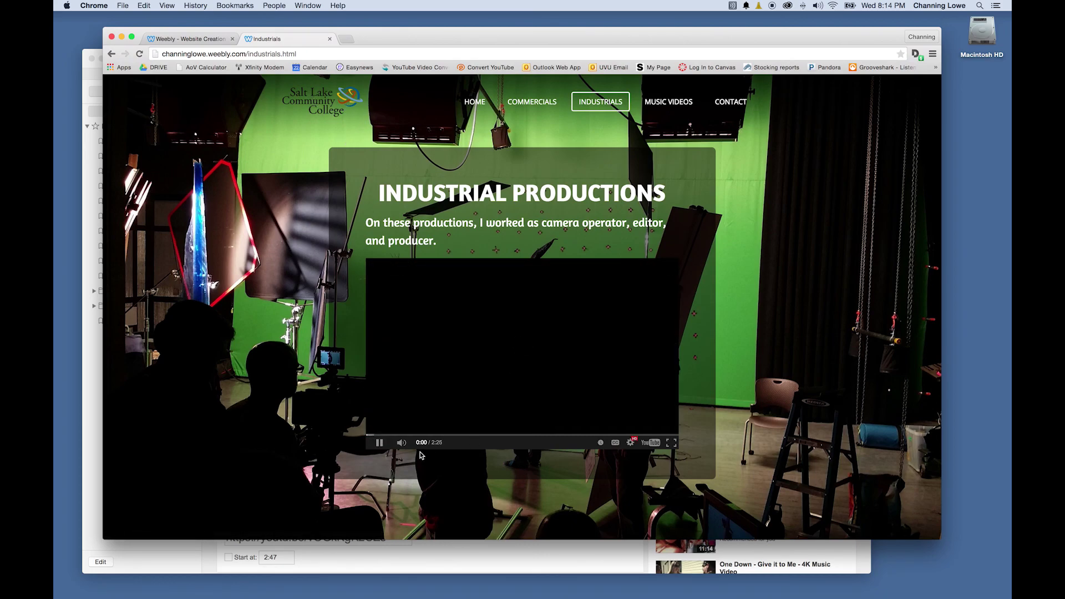
pyautogui.click(380, 444)
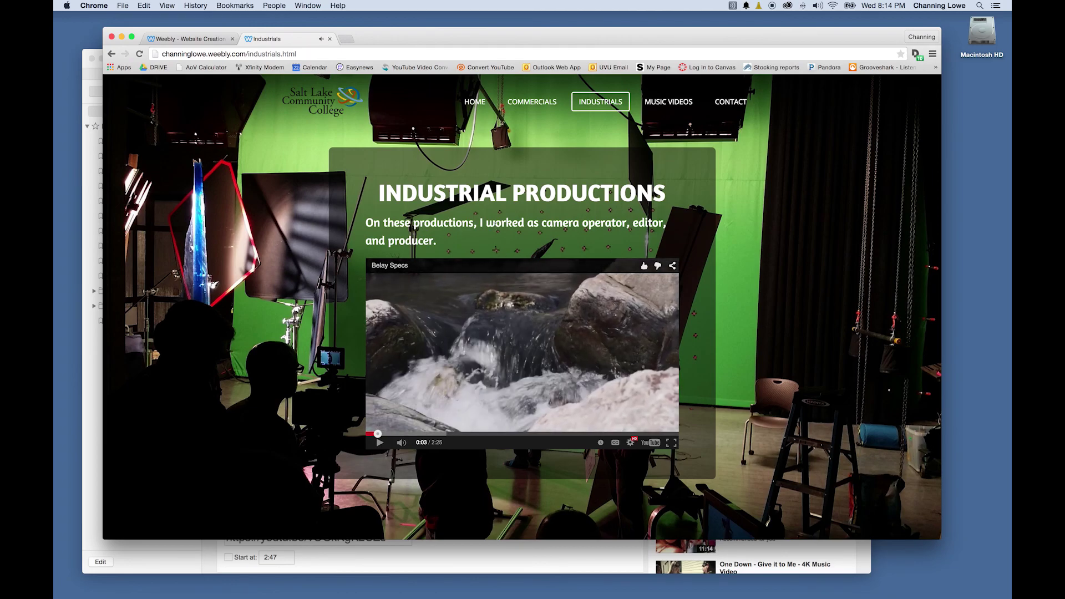
pyautogui.click(173, 39)
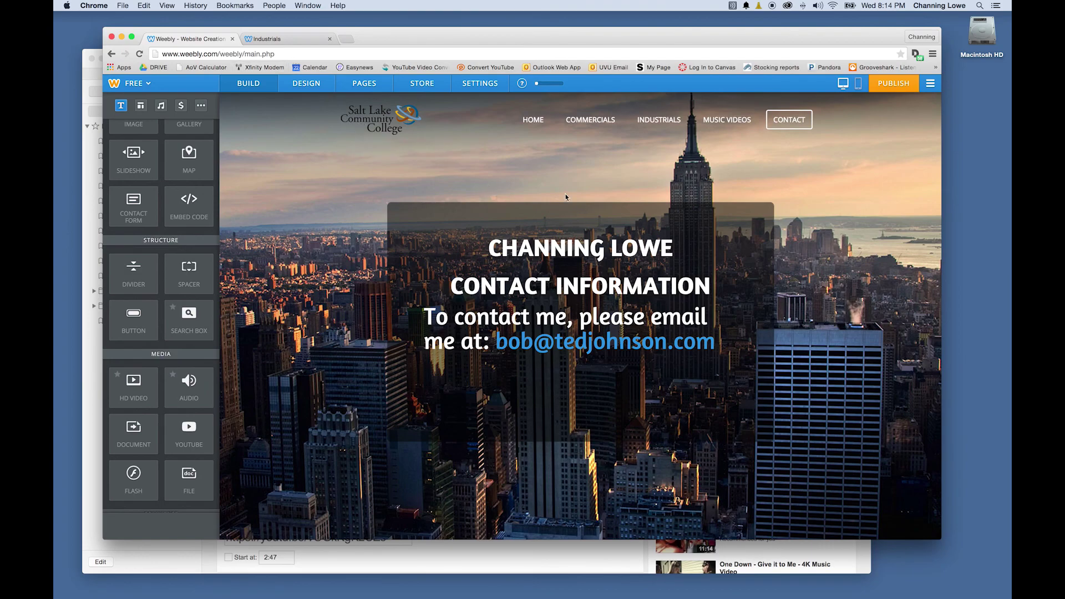
pyautogui.click(272, 39)
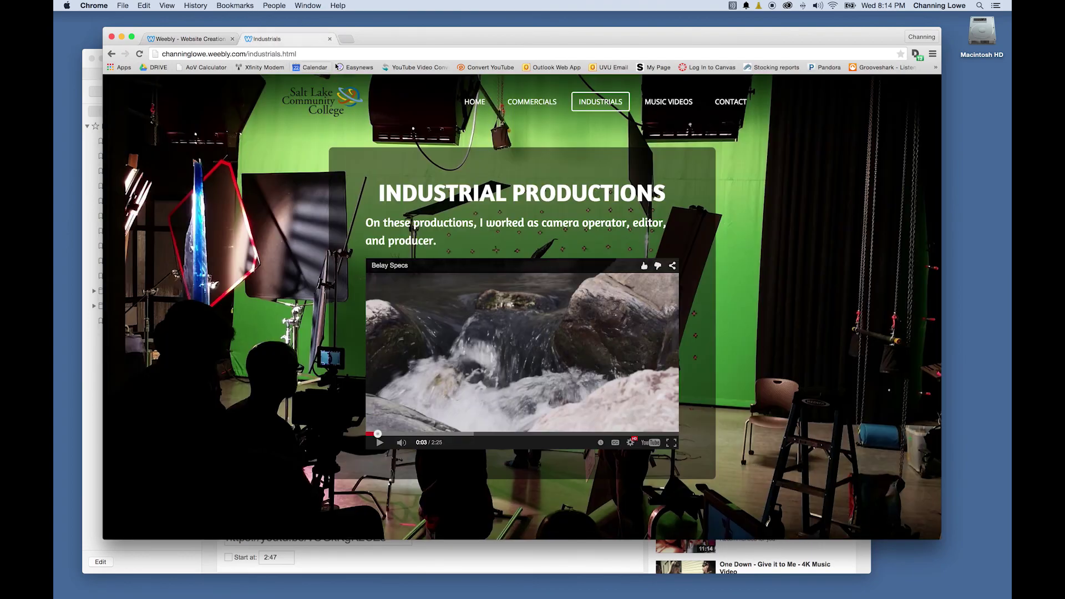